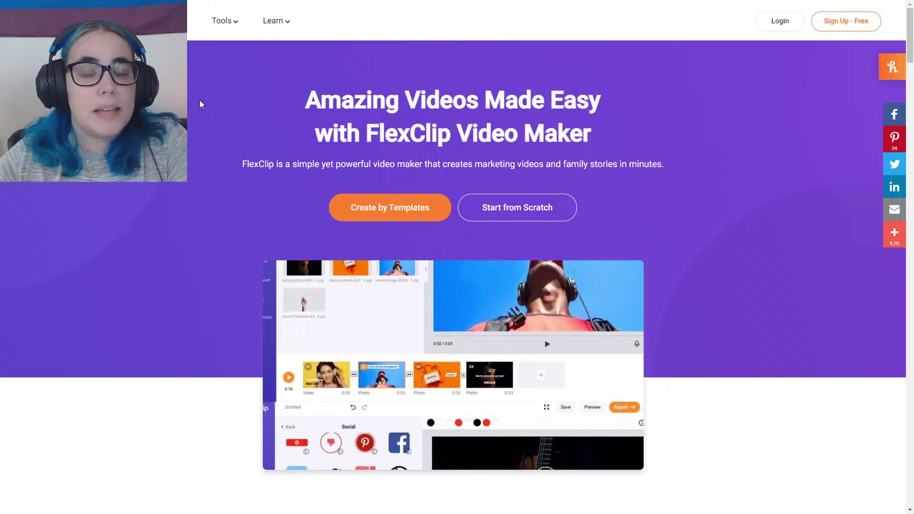
Scroll through the home page's feature sections down to the footer link listings
scroll(194, 157, "down", 2)
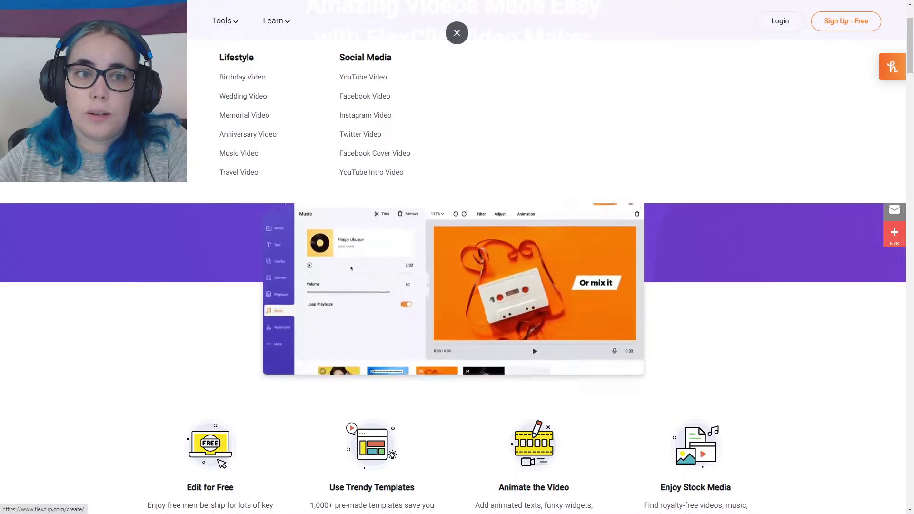
mouse_move(231, 30)
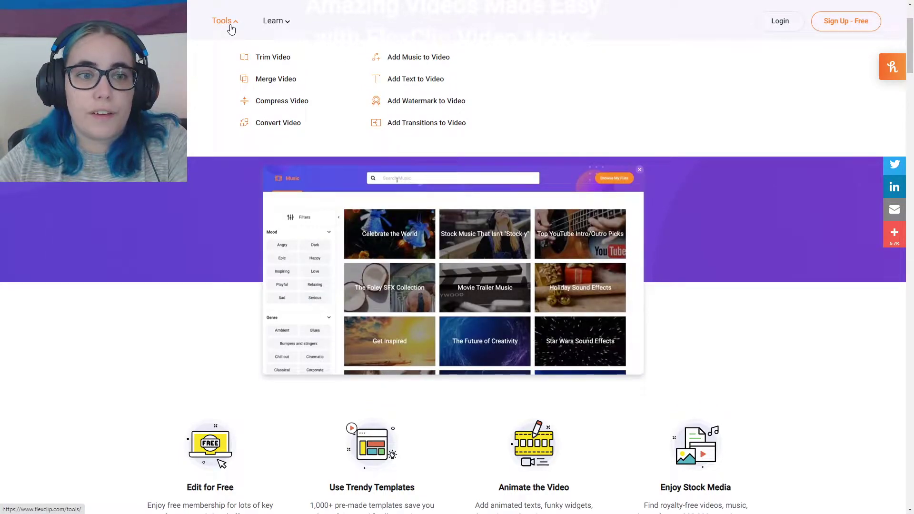
scroll(452, 276, "down", 5)
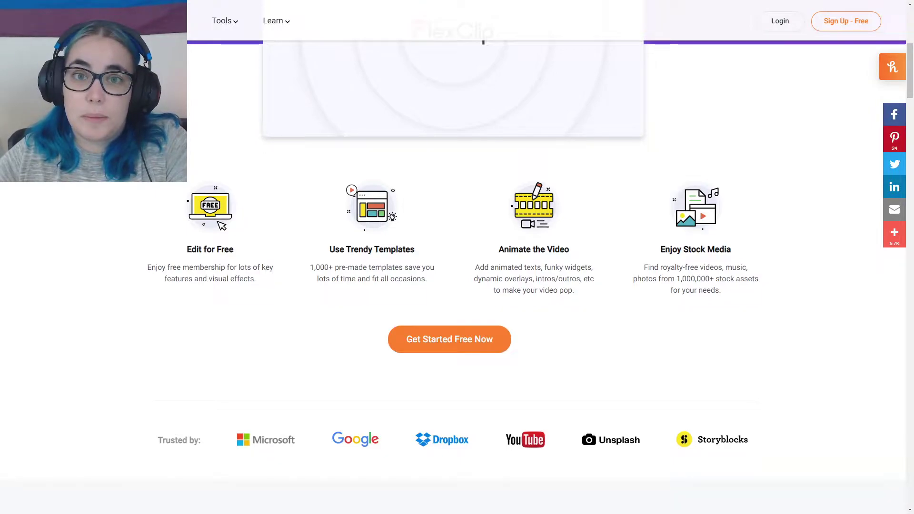
scroll(78, 225, "down", 15)
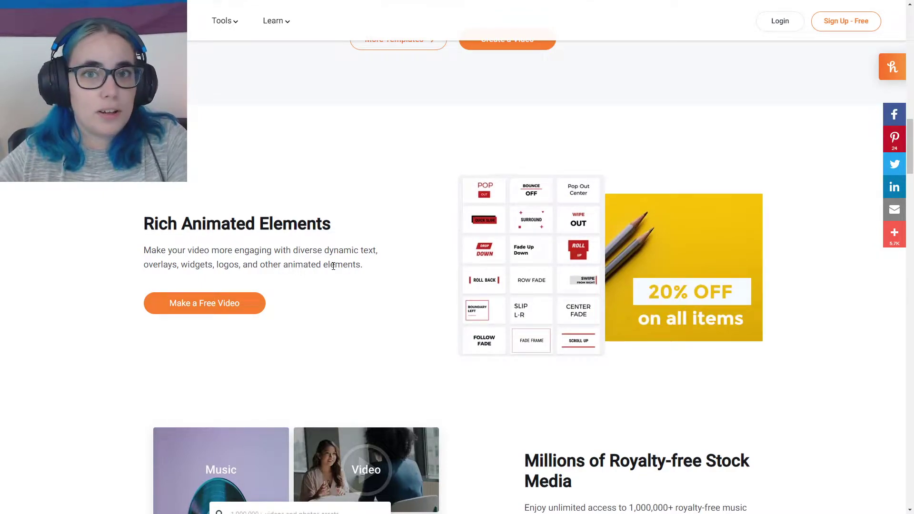
scroll(333, 266, "down", 4)
scroll(102, 283, "down", 3)
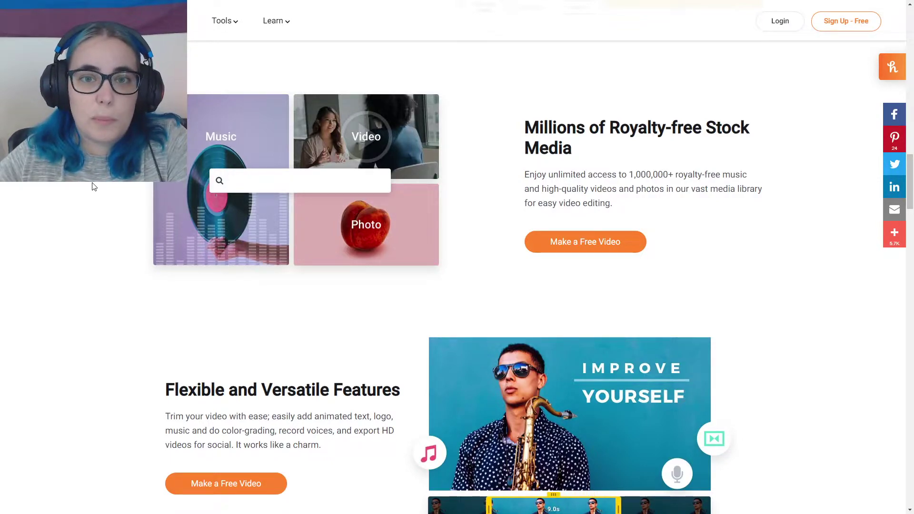
scroll(88, 187, "down", 2)
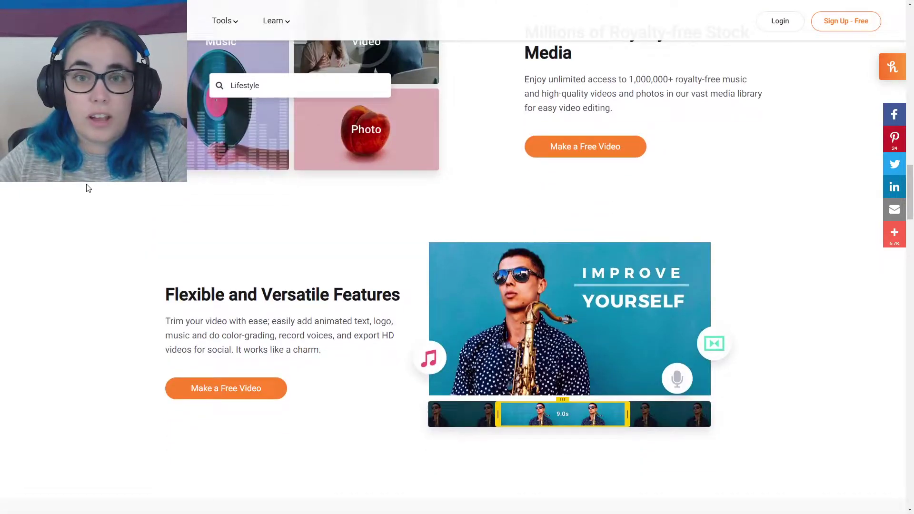
scroll(87, 187, "down", 9)
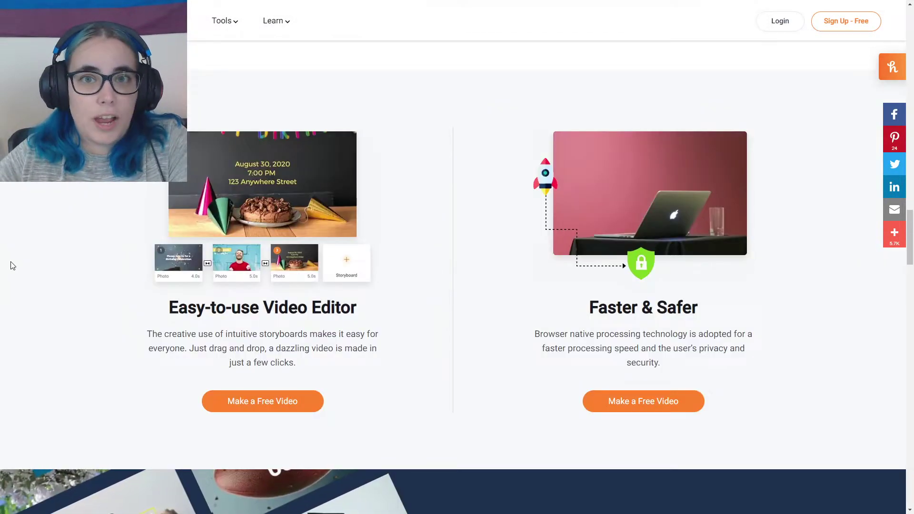
scroll(28, 257, "up", 8)
key("End")
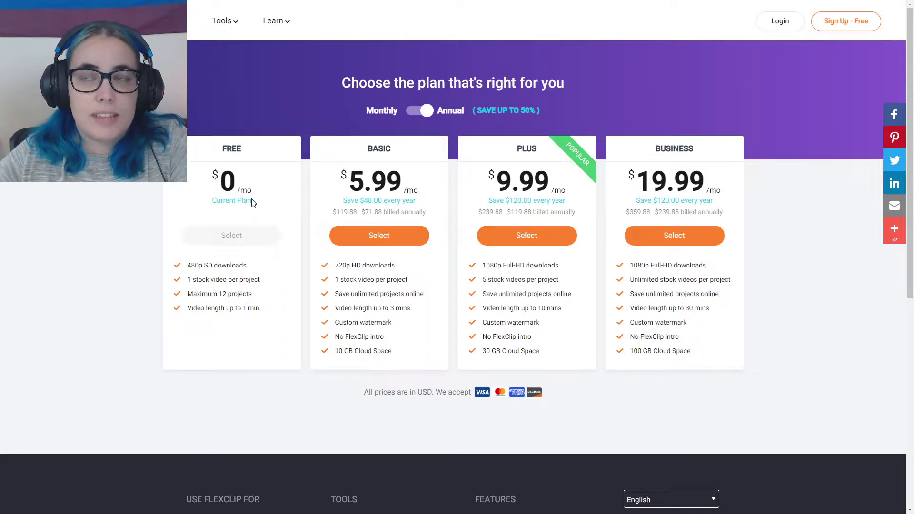
Highlight the Free plan's download, stock video and 1 min length limits
left_click_drag(188, 265, 260, 282)
left_click(293, 262)
left_click(197, 282)
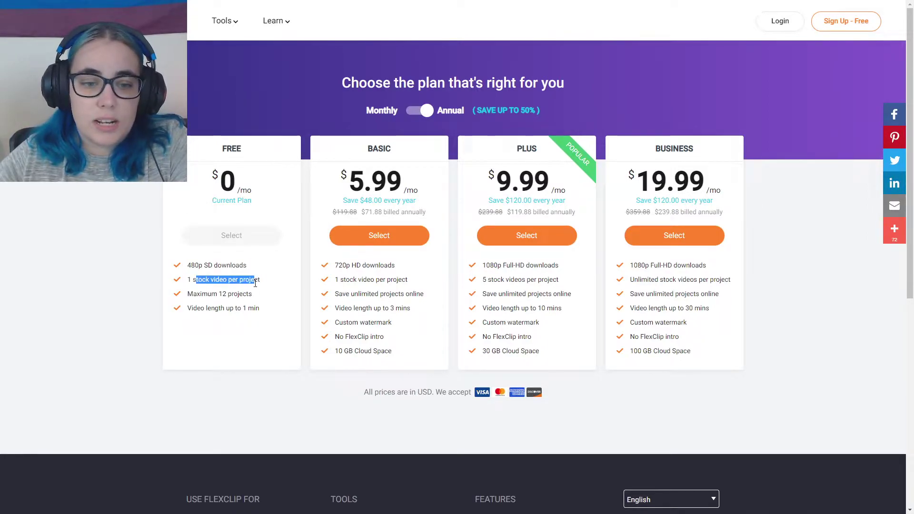
left_click(256, 285)
left_click_drag(216, 309, 272, 319)
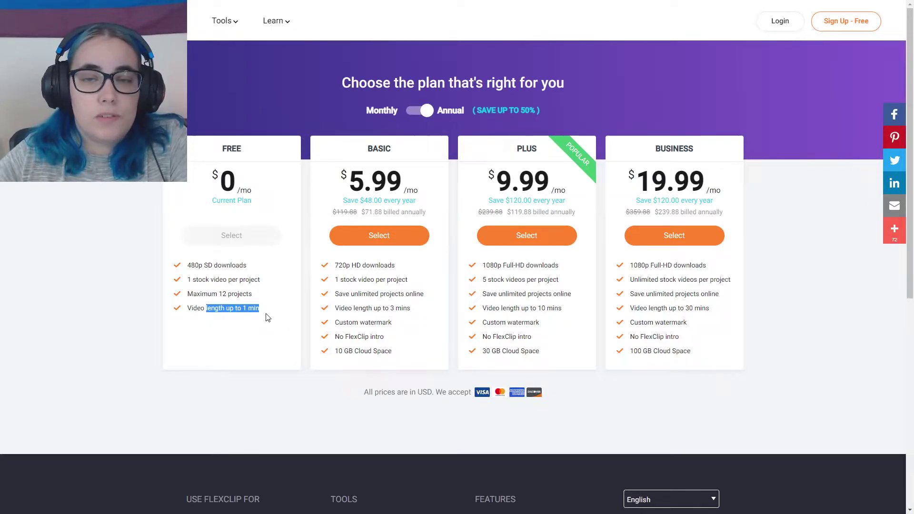
Switch prices to monthly billing and highlight the Plus plan's Full-HD, 10-min and unlimited-projects features
left_click(416, 116)
left_click_drag(415, 116, 673, 337)
left_click(714, 339)
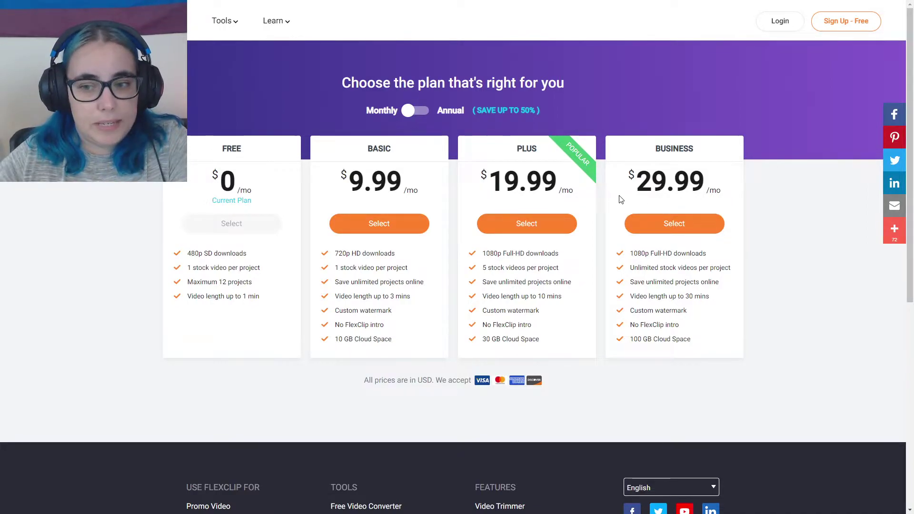
left_click_drag(335, 253, 561, 258)
left_click(560, 259)
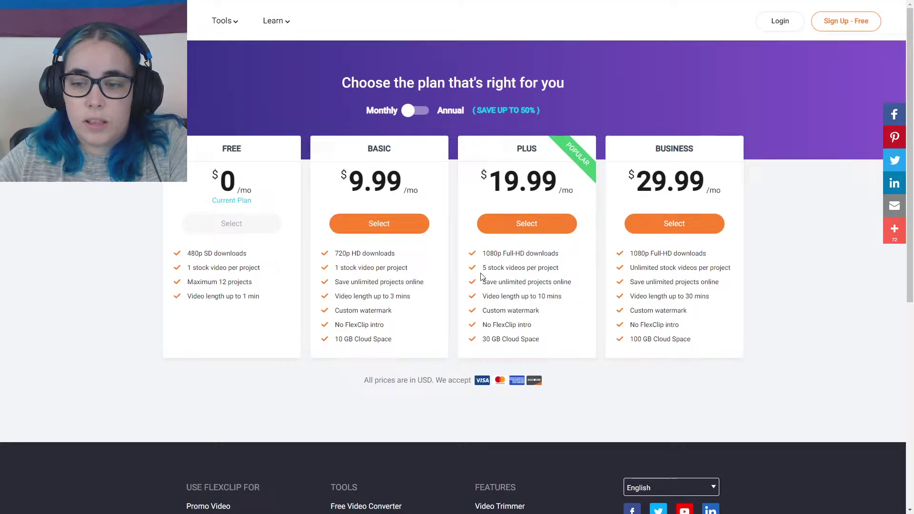
left_click(388, 330)
left_click_drag(503, 296, 562, 309)
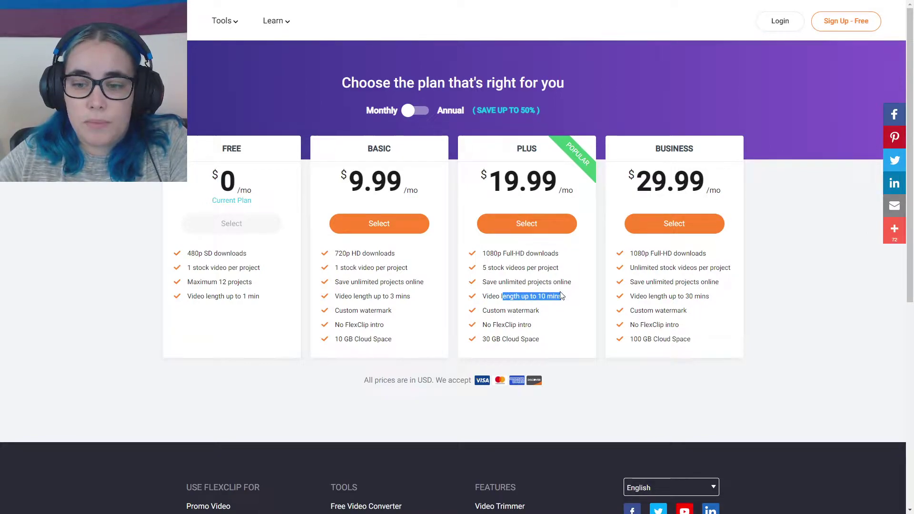
left_click_drag(490, 282, 567, 294)
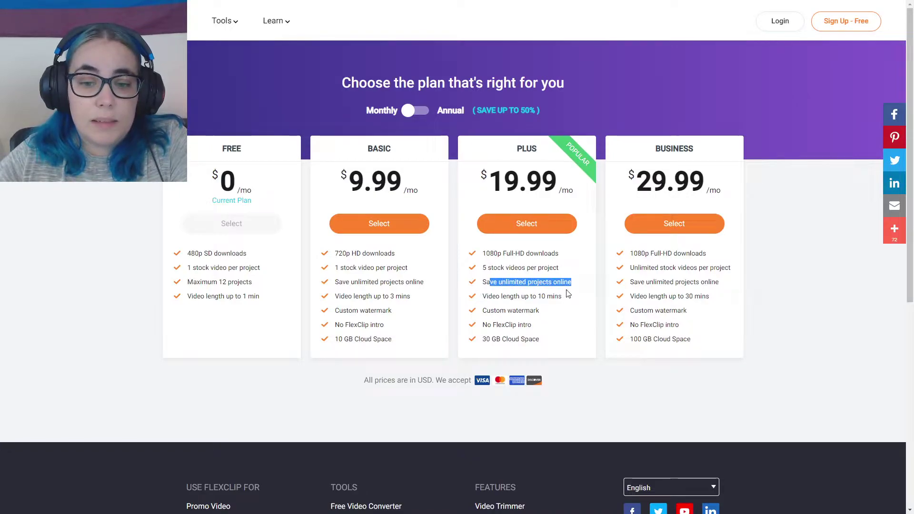
left_click(567, 294)
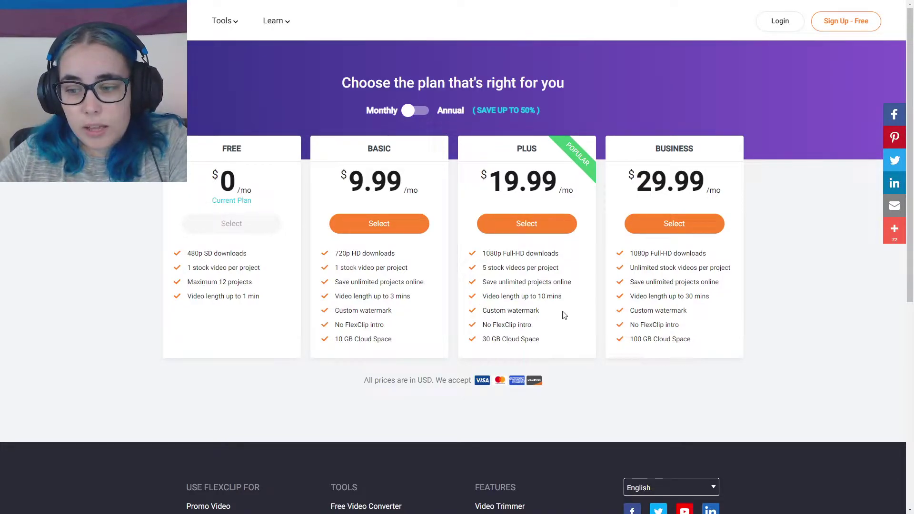
Switch prices back to annual billing and highlight the annual savings and the Business plan card
left_click(417, 110)
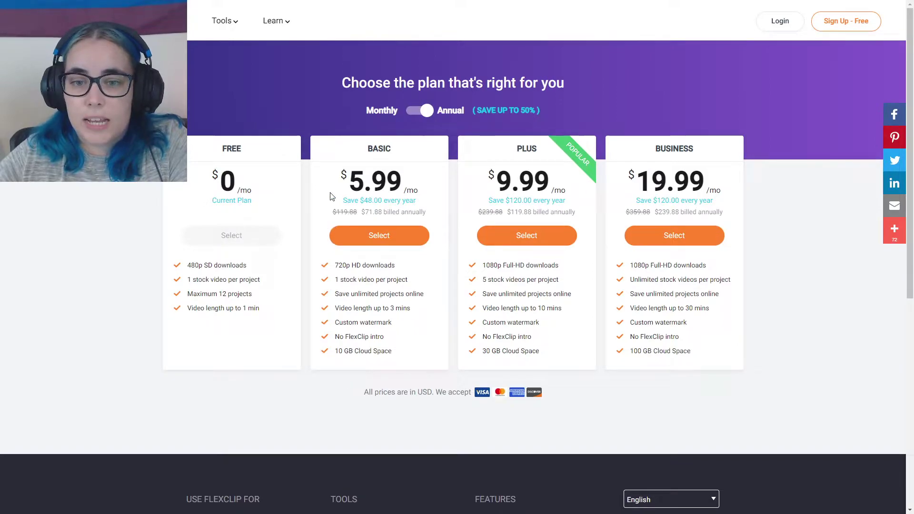
left_click_drag(346, 203, 728, 205)
left_click(730, 206)
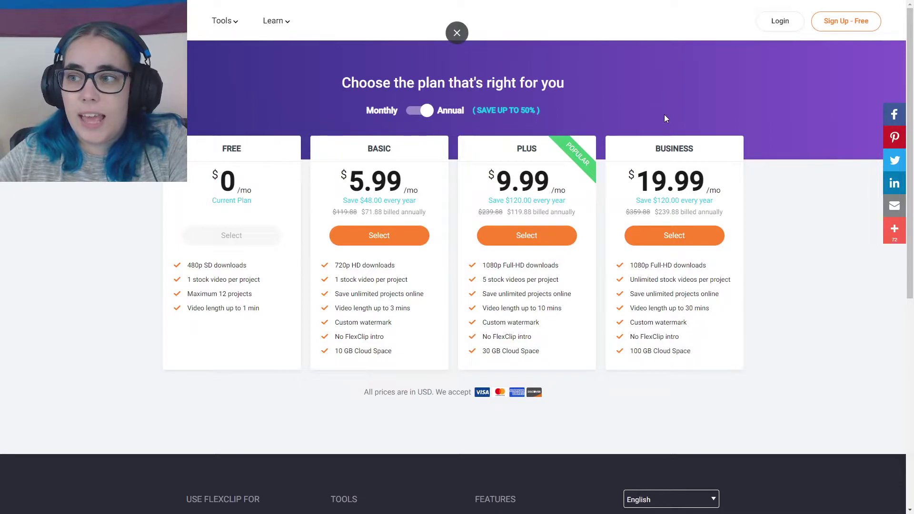
left_click_drag(653, 139, 706, 364)
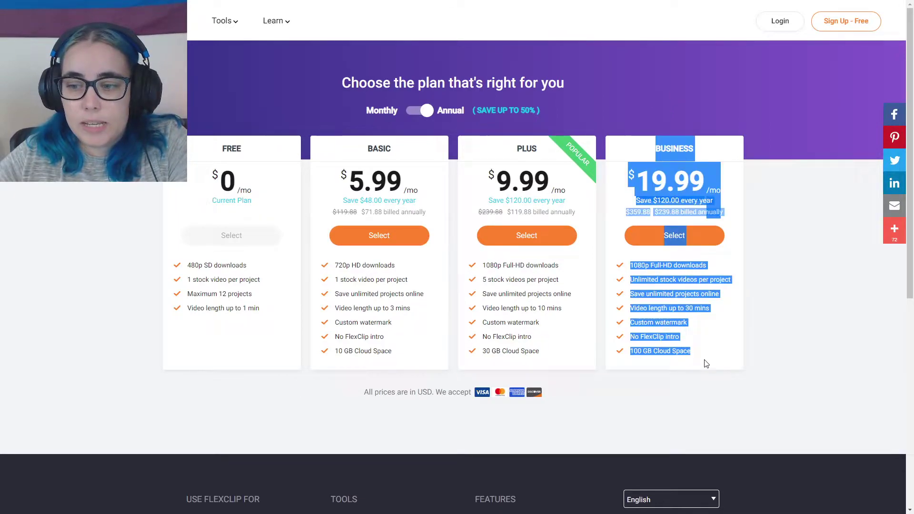
left_click(706, 362)
scroll(702, 343, "down", 3)
scroll(666, 333, "up", 3)
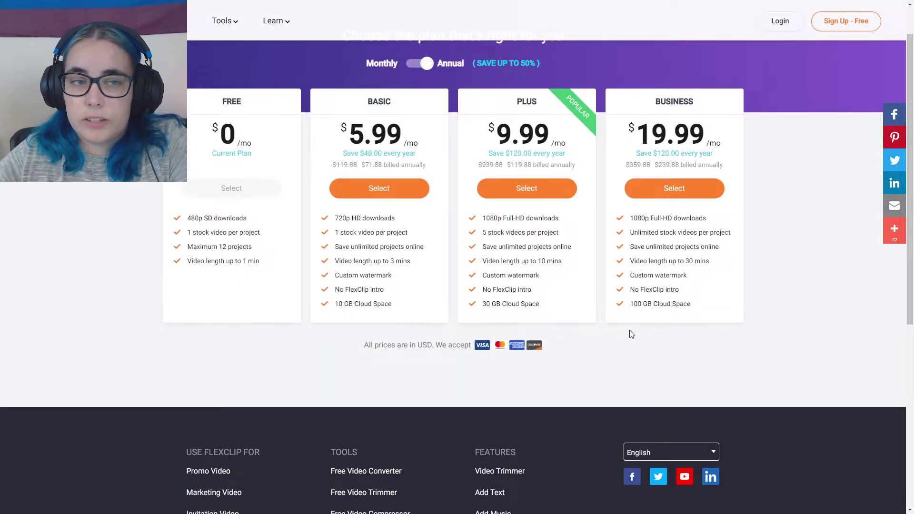
scroll(244, 303, "down", 8)
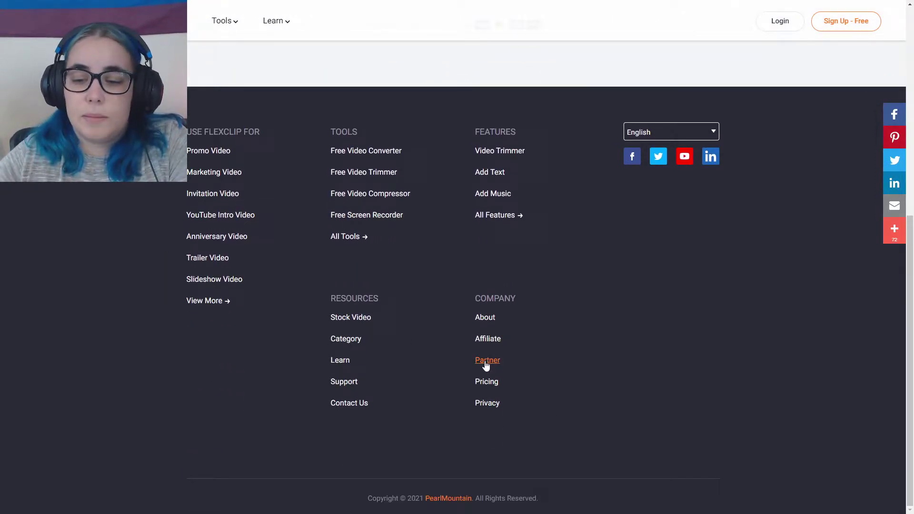
left_click(487, 381)
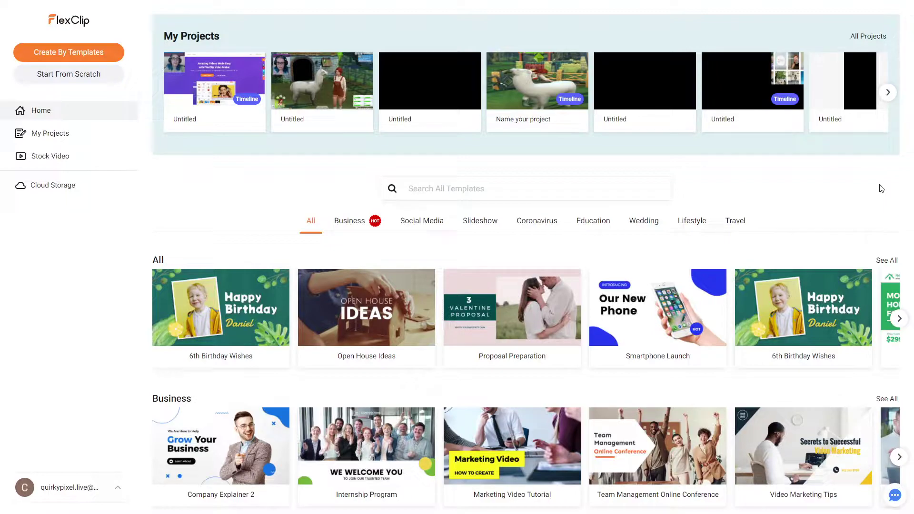
Scroll down through the dashboard's template listings
scroll(881, 188, "down", 3)
scroll(881, 188, "down", 9)
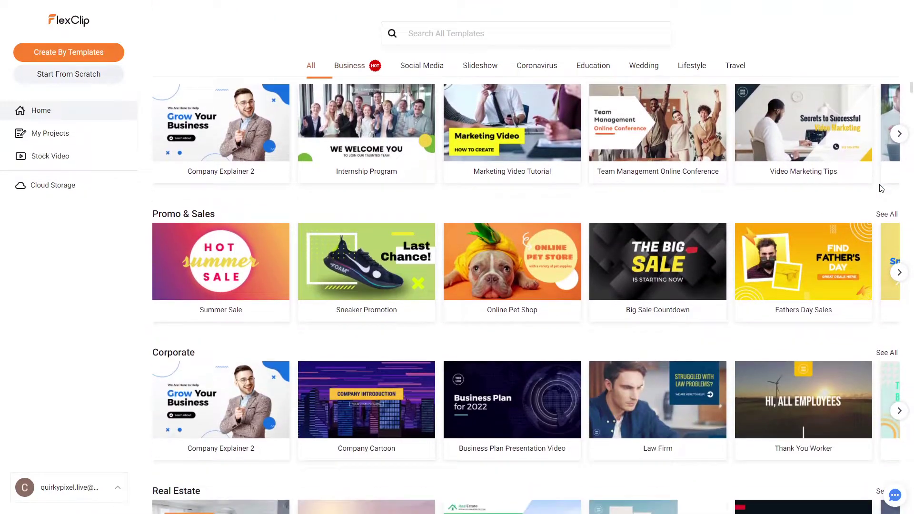
scroll(880, 188, "down", 4)
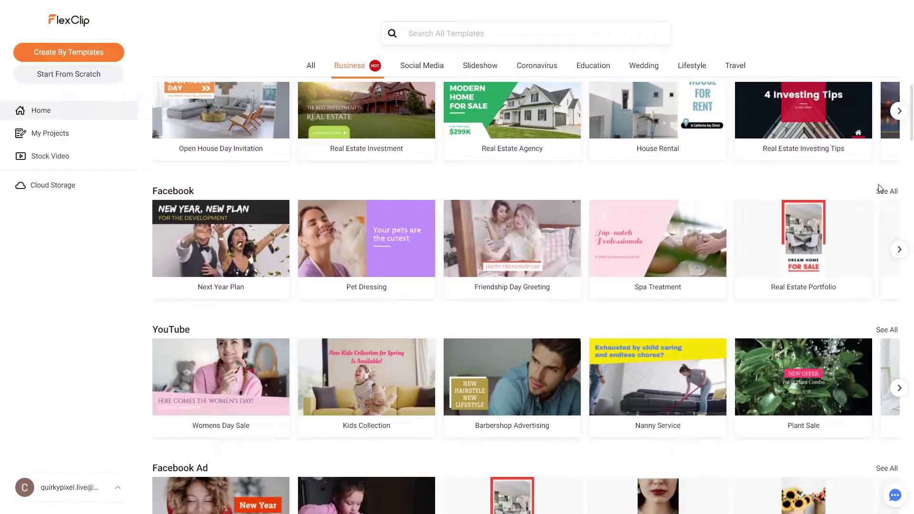
scroll(880, 188, "up", 16)
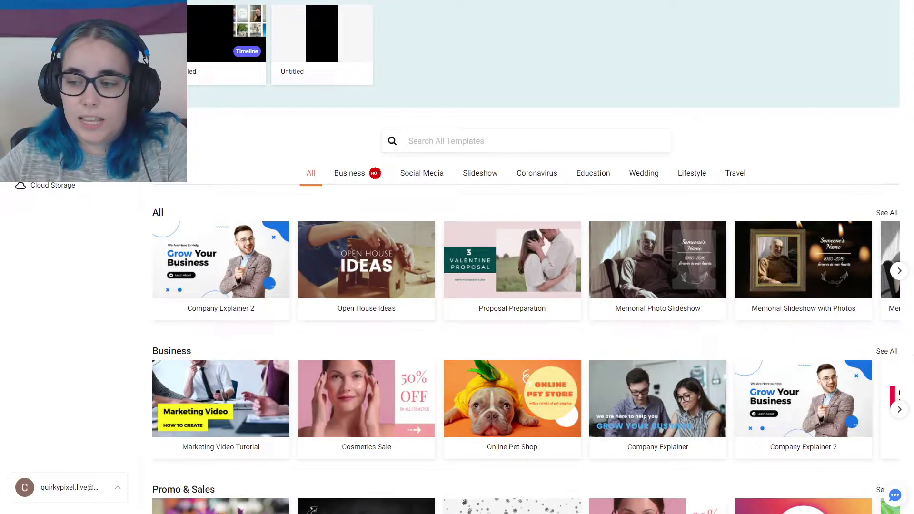
scroll(148, 209, "down", 12)
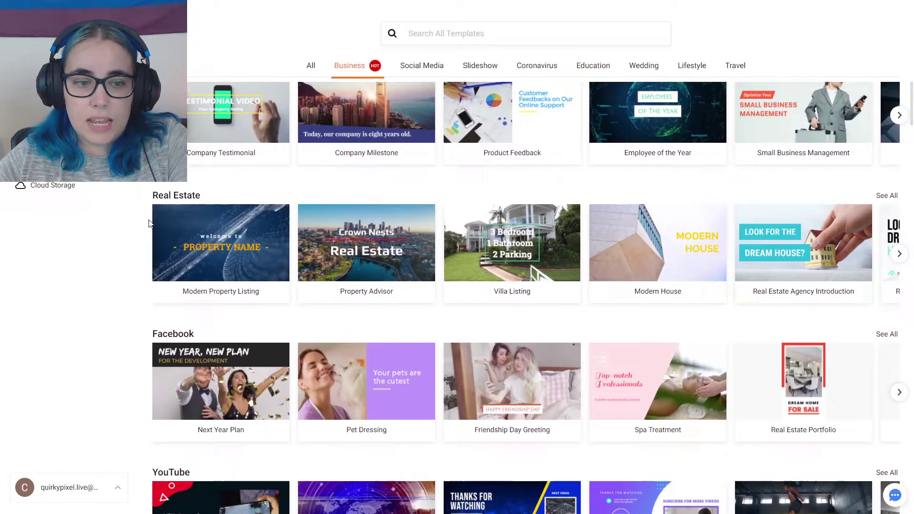
scroll(148, 224, "down", 10)
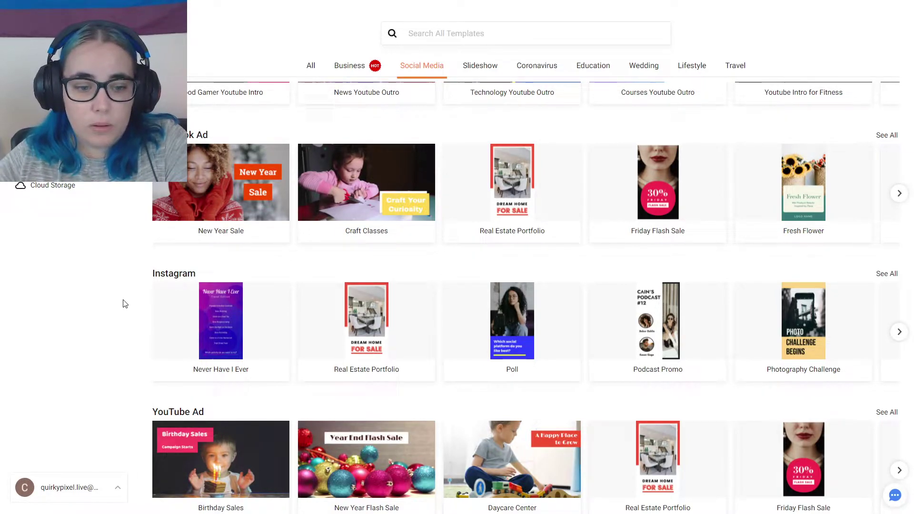
scroll(138, 319, "down", 7)
scroll(149, 332, "down", 3)
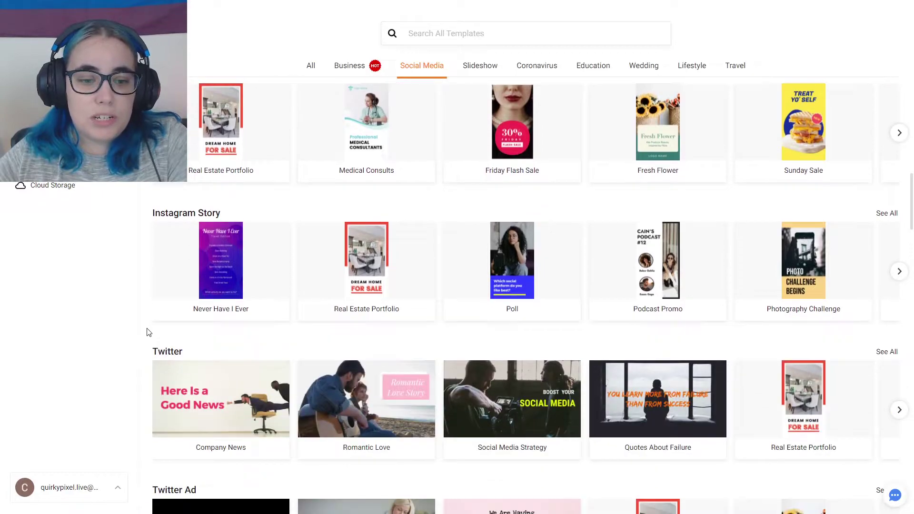
scroll(149, 332, "down", 3)
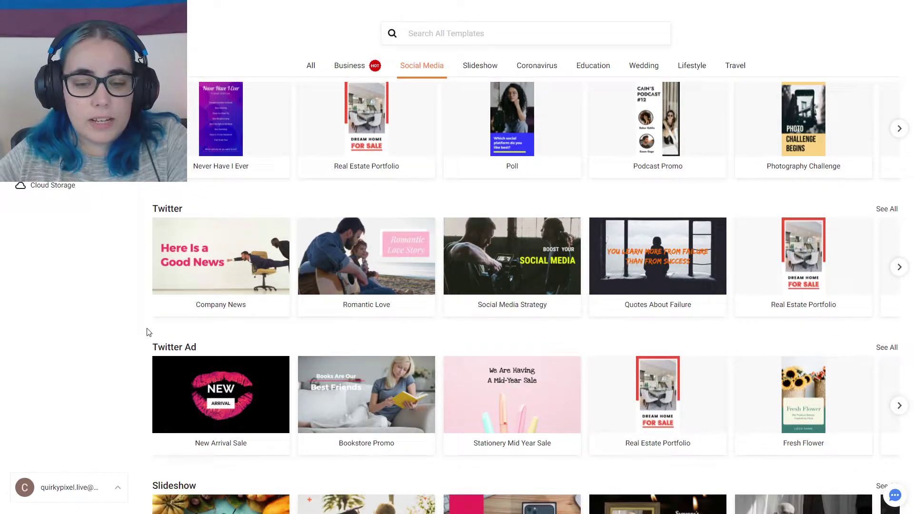
scroll(149, 332, "down", 2)
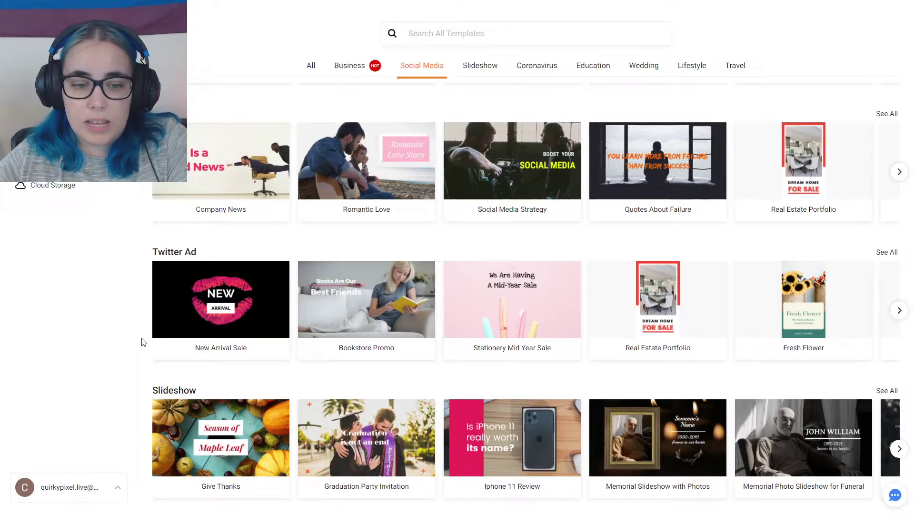
scroll(146, 336, "down", 10)
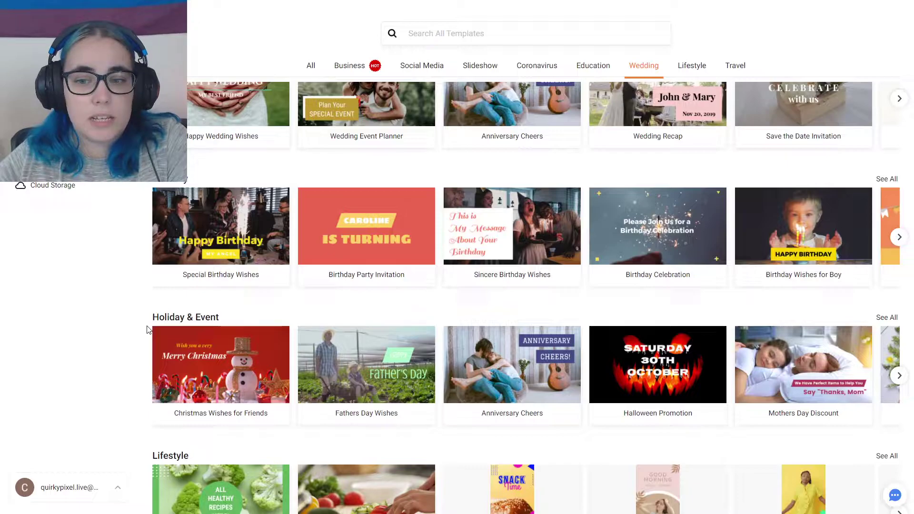
scroll(148, 330, "down", 1)
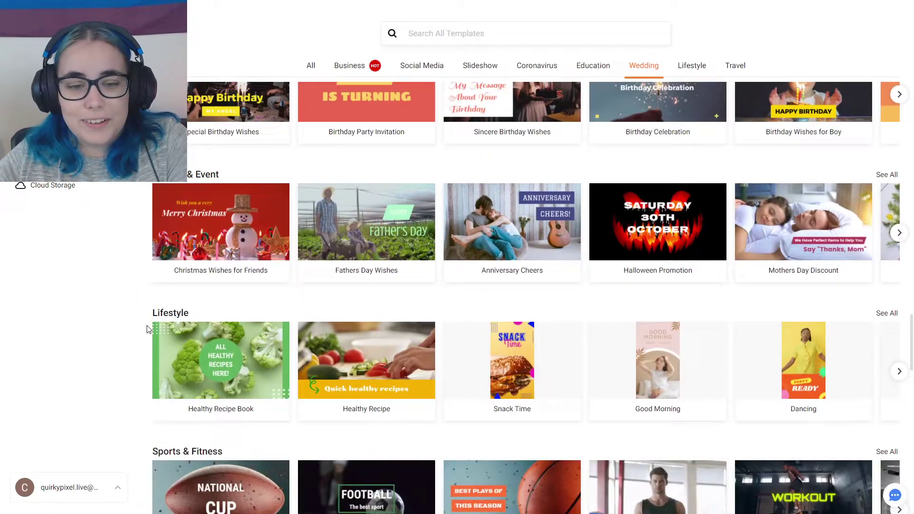
scroll(148, 328, "down", 3)
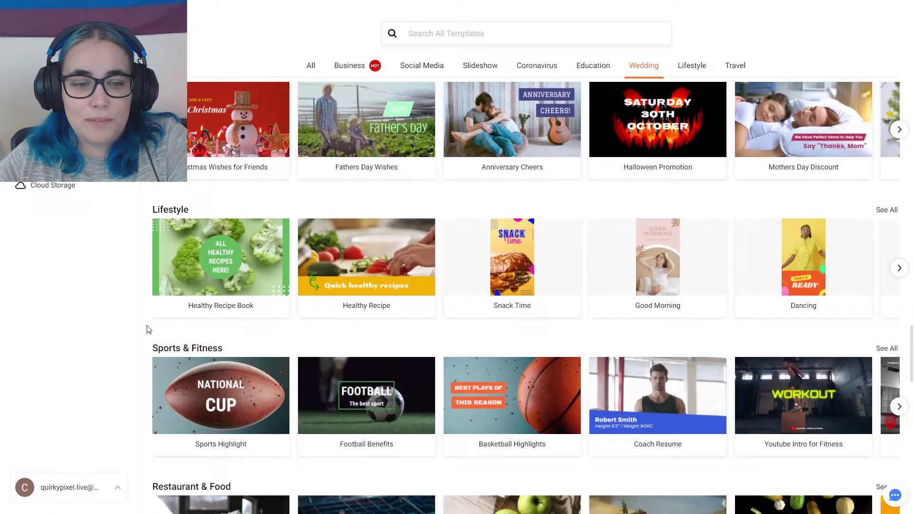
scroll(147, 328, "down", 4)
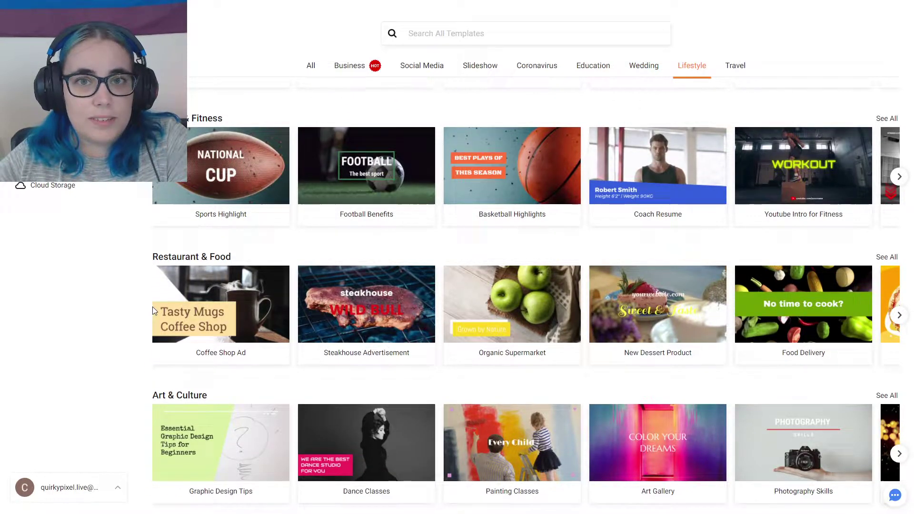
scroll(145, 371, "down", 10)
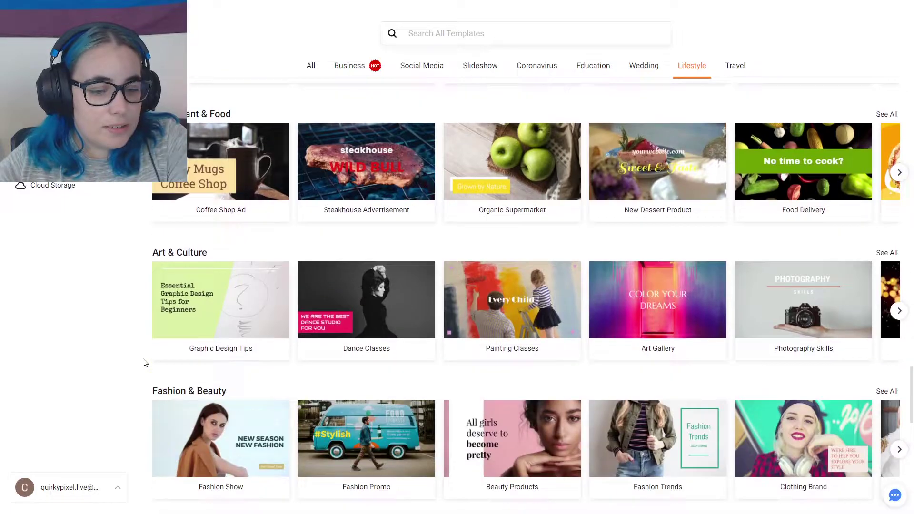
Jump through the Business, Travel, Education, Wedding, Slideshow and Social Media templates, then All
left_click(340, 73)
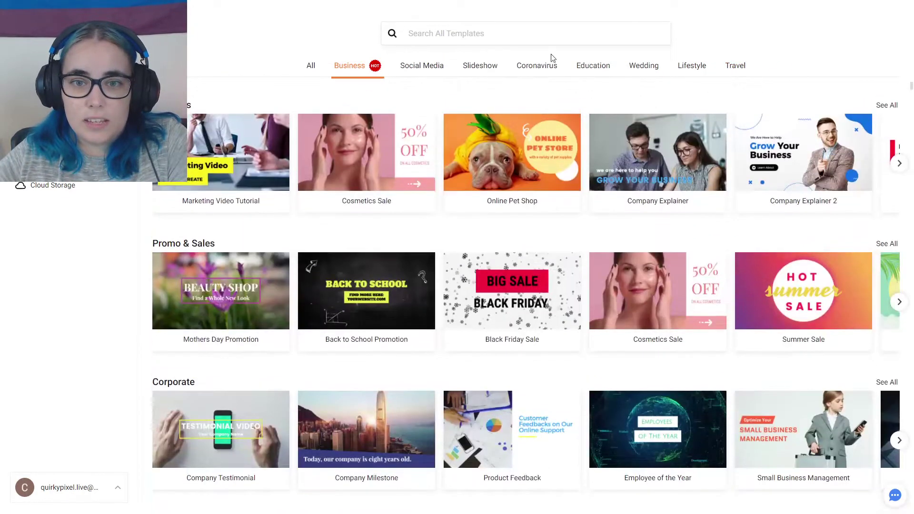
left_click(743, 65)
left_click(577, 67)
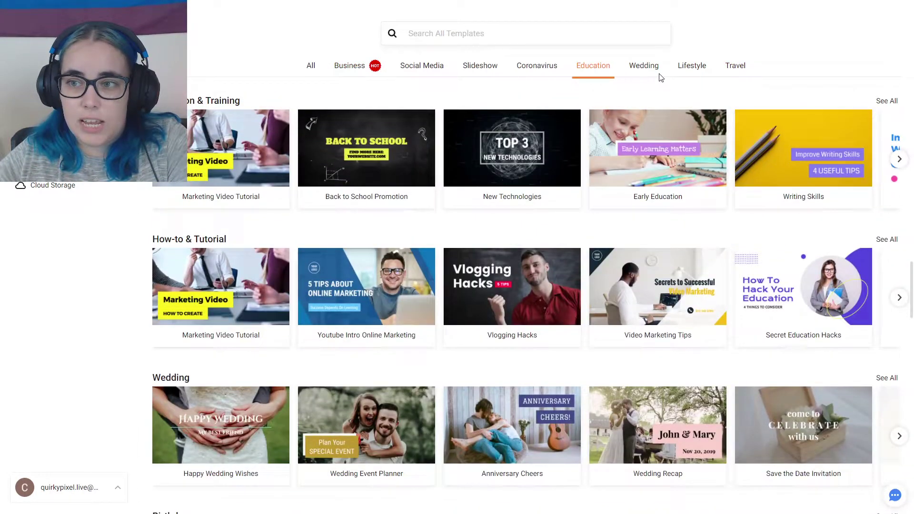
left_click(649, 67)
left_click(486, 69)
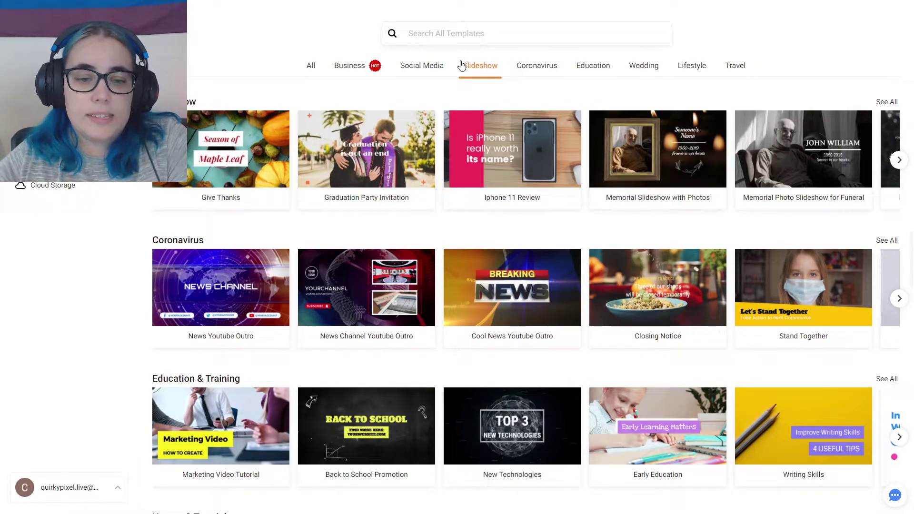
left_click(425, 62)
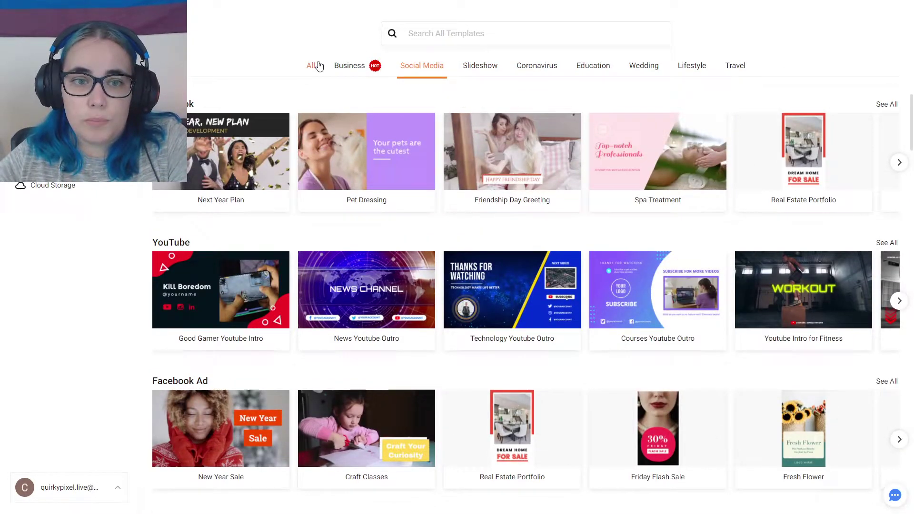
left_click(313, 69)
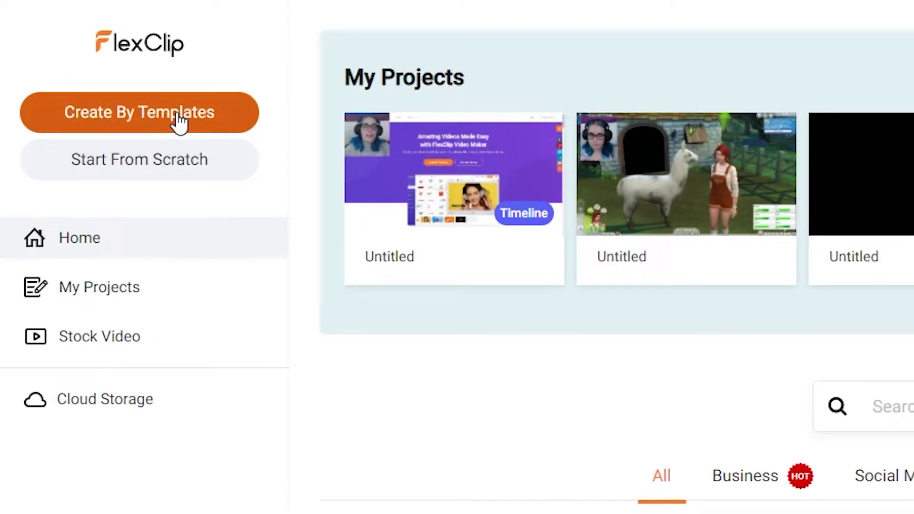
Open the Stock Video library and search it for 'cats'
left_click(99, 336)
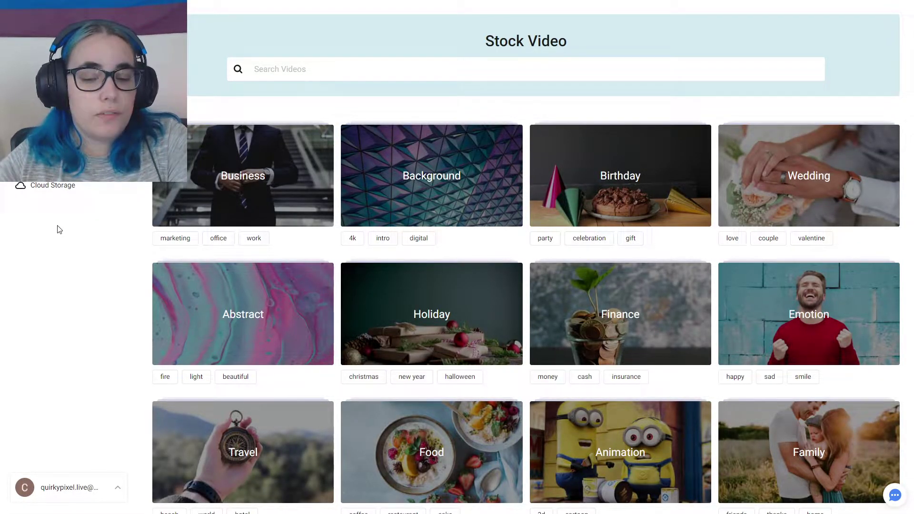
scroll(138, 232, "down", 5)
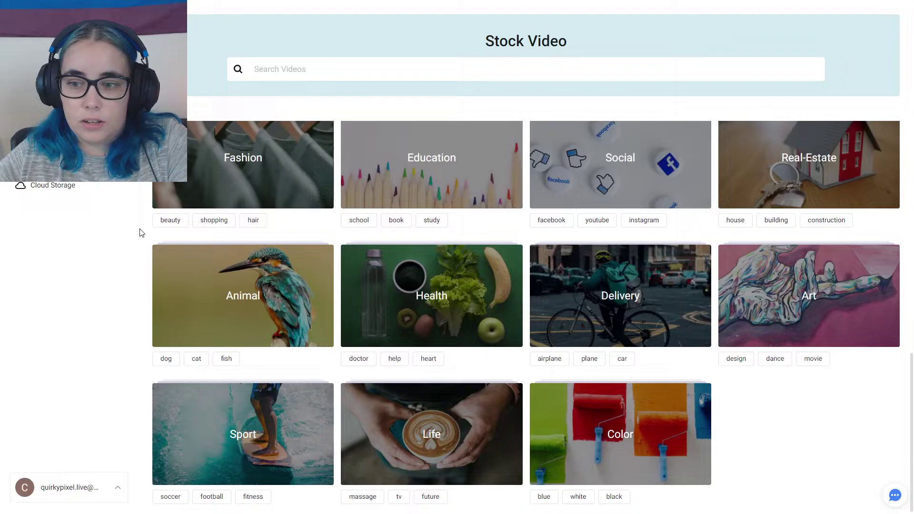
left_click(365, 69)
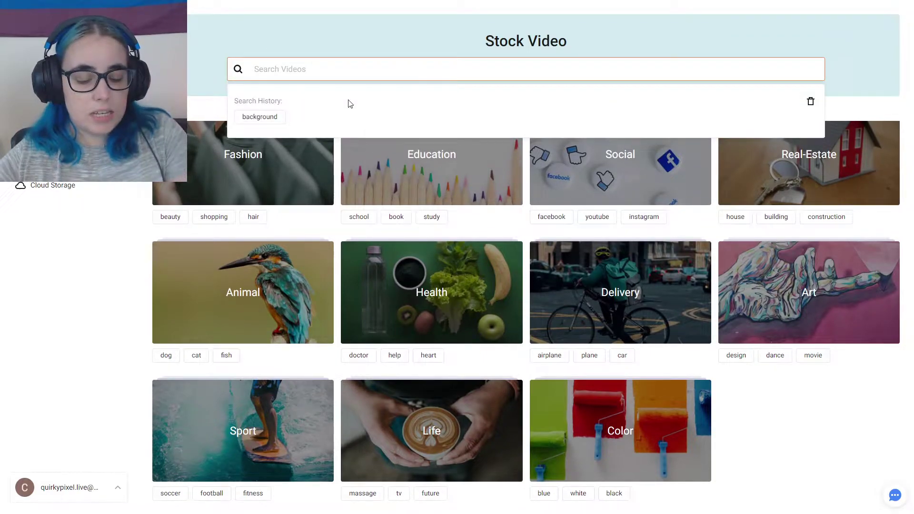
type("cat")
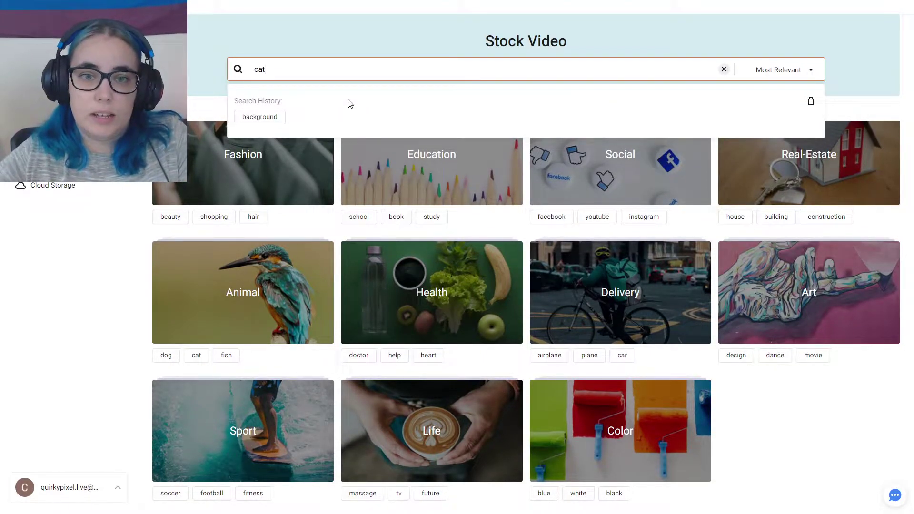
type("s")
key("Return")
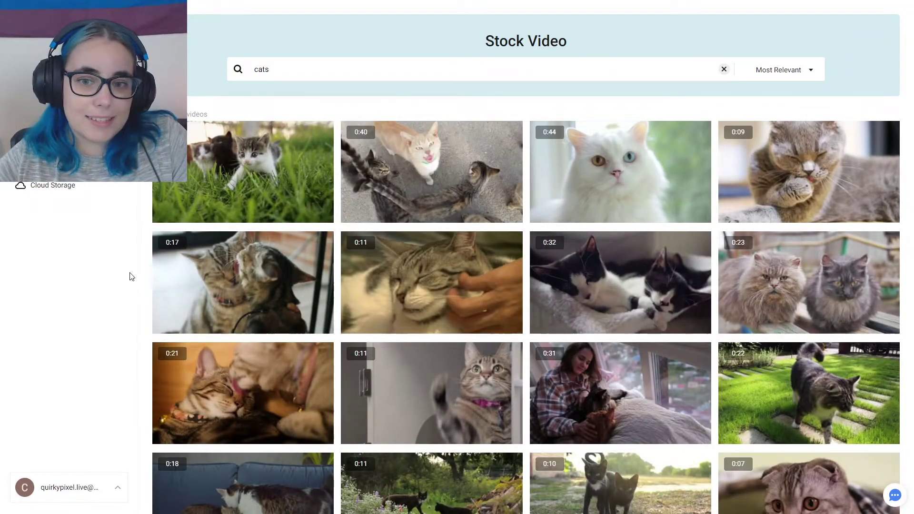
scroll(148, 285, "down", 1)
scroll(148, 289, "down", 4)
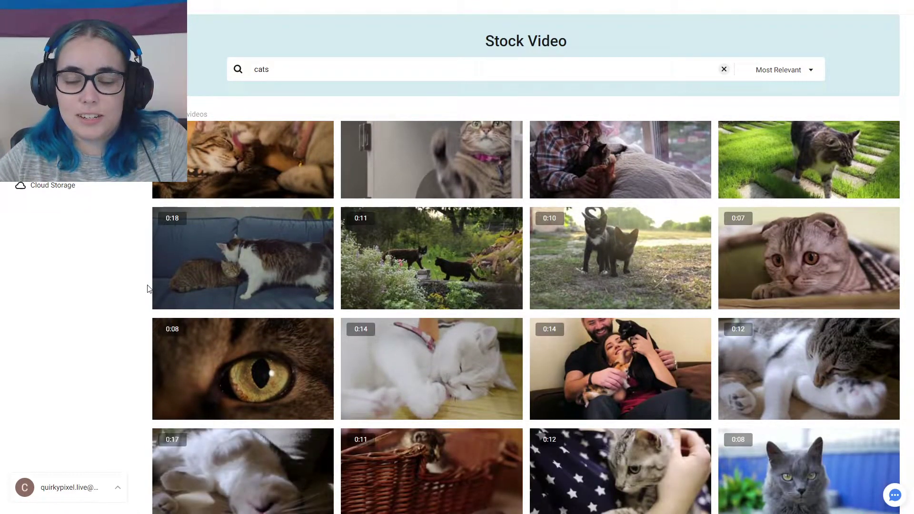
scroll(148, 289, "down", 4)
scroll(171, 182, "up", 9)
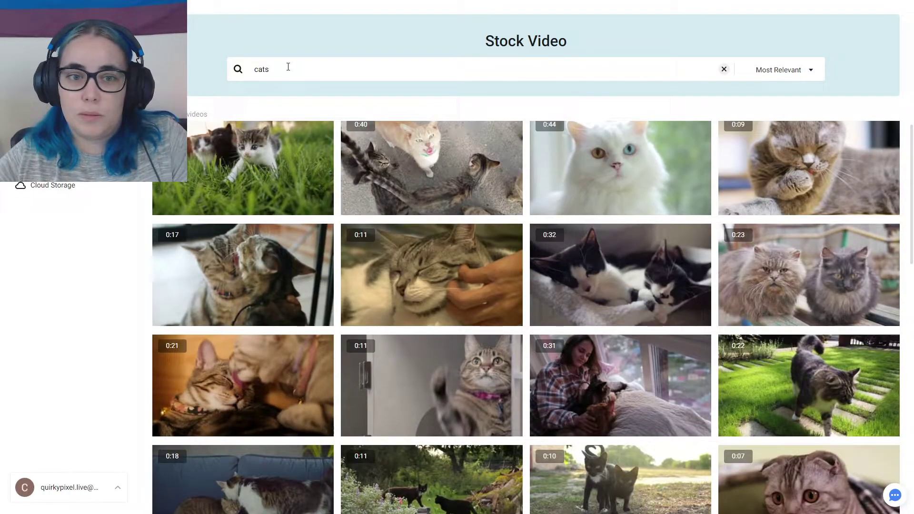
Replace the search term and search stock videos for 'the sims'
left_click(288, 69)
type("the si")
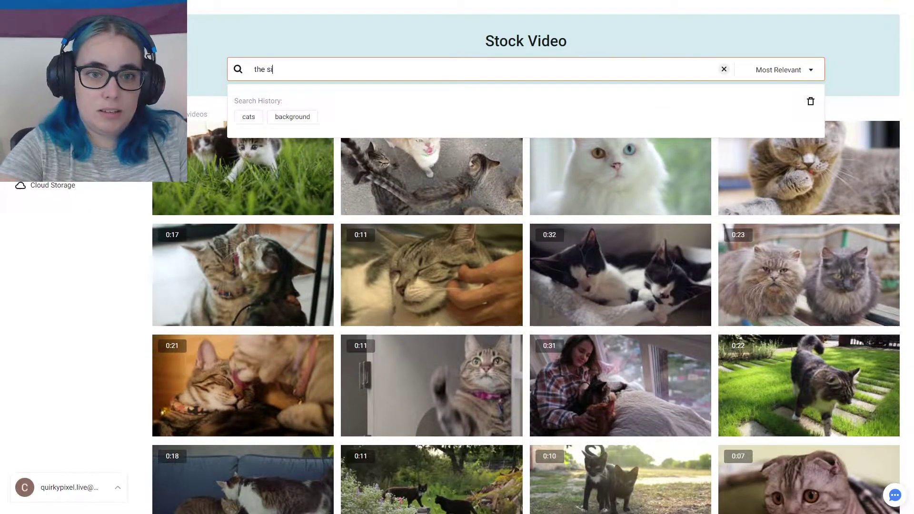
type("ms")
key("Return")
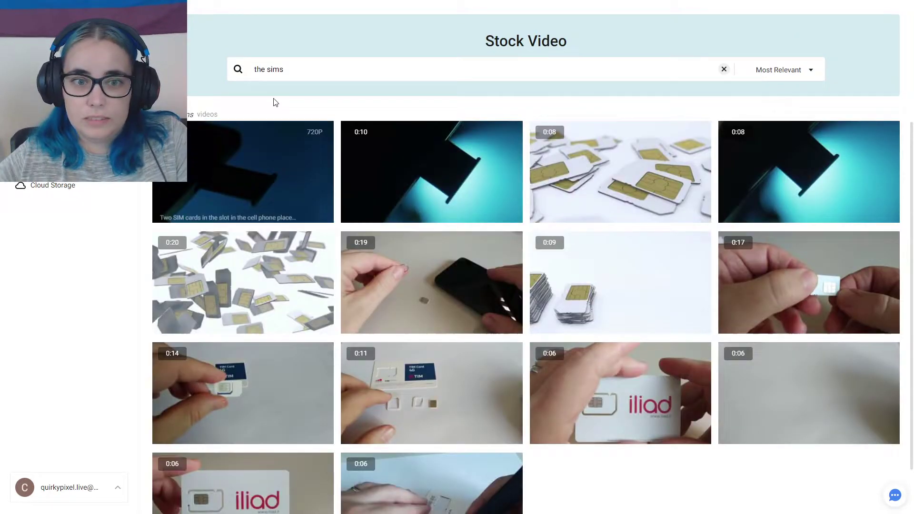
Search stock videos for 'playing video games' and scroll through the results
left_click_drag(299, 69, 257, 69)
key("BackSpace")
key("BackSpace")
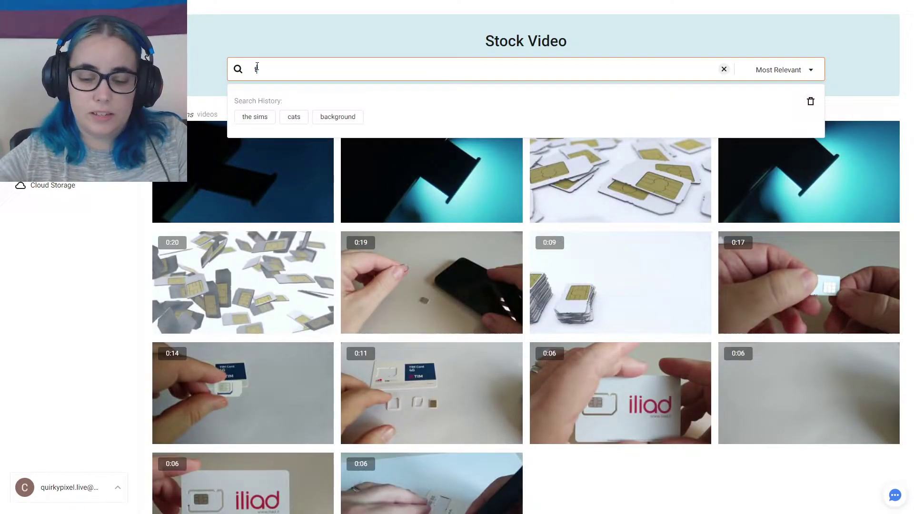
type("playing video games")
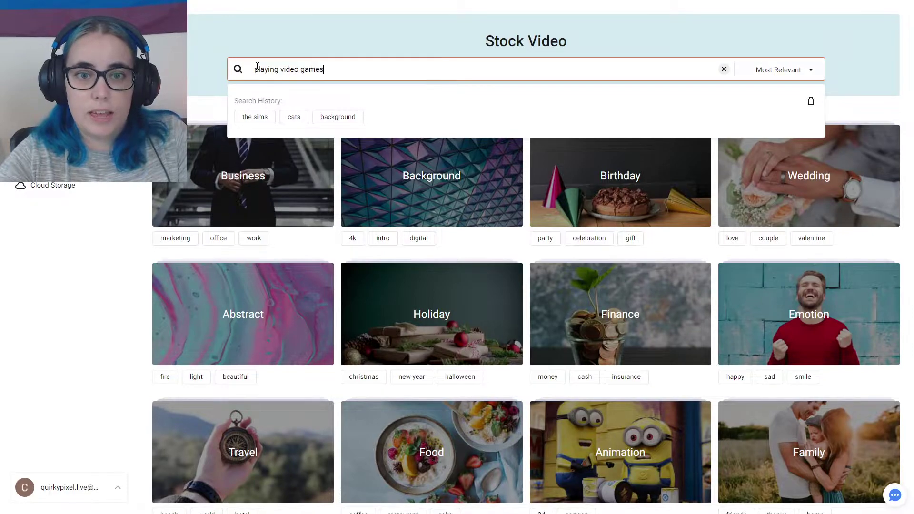
key("Return")
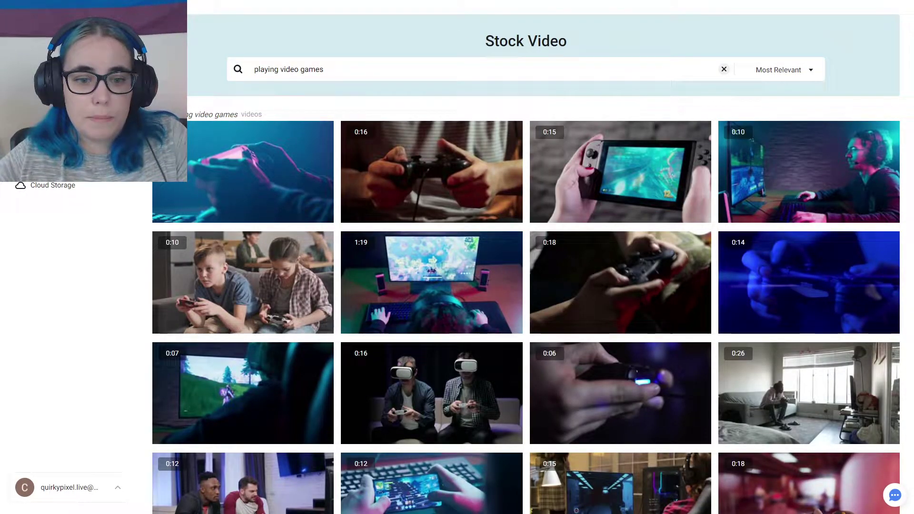
scroll(526, 317, "down", 1)
scroll(526, 317, "down", 1)
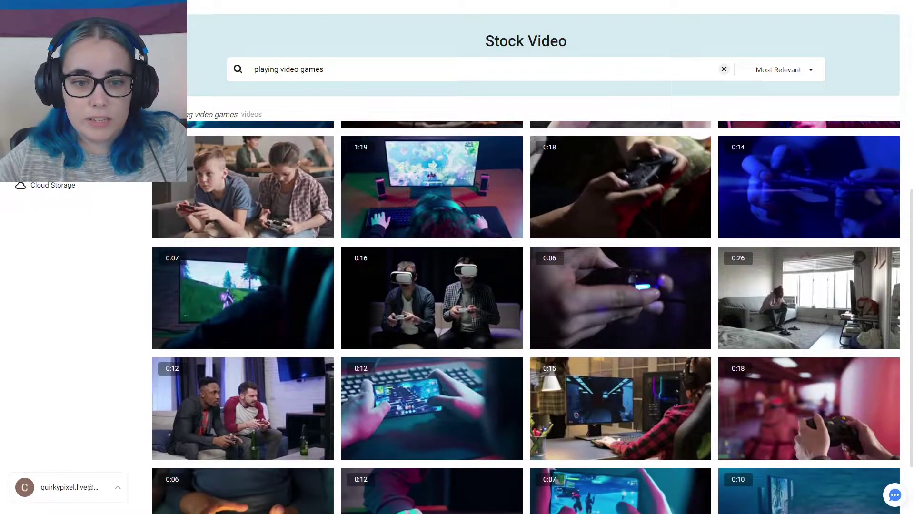
scroll(142, 193, "down", 1)
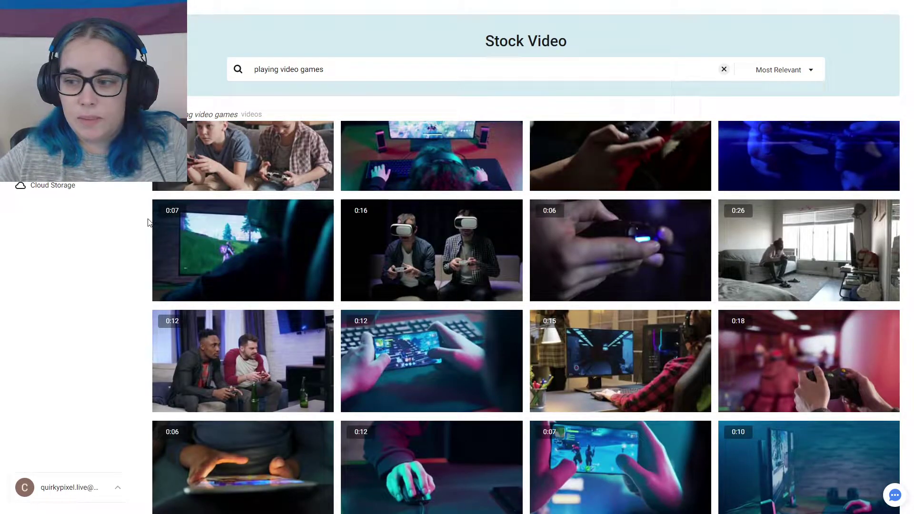
scroll(149, 223, "down", 7)
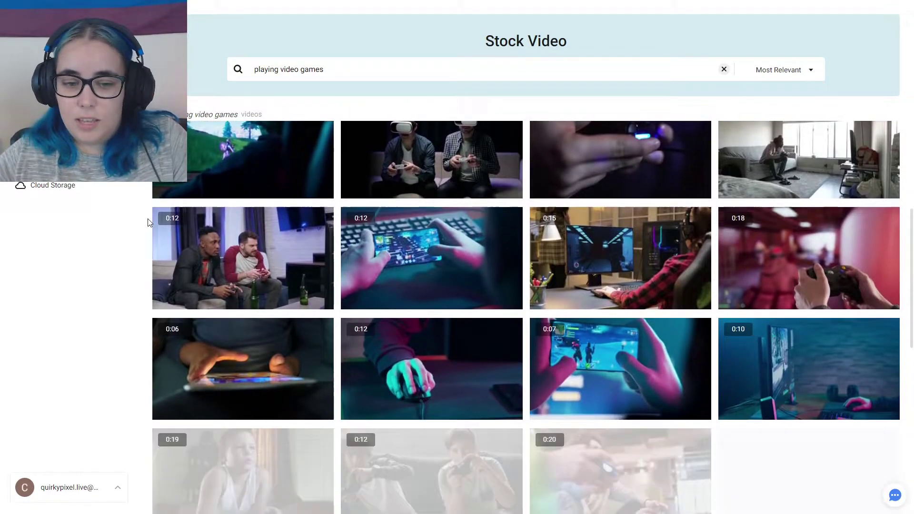
scroll(149, 223, "down", 7)
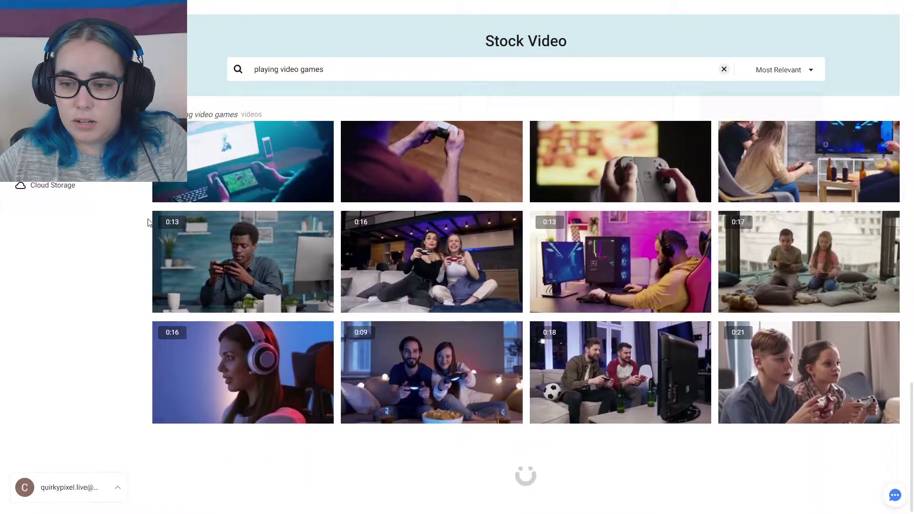
scroll(148, 223, "down", 5)
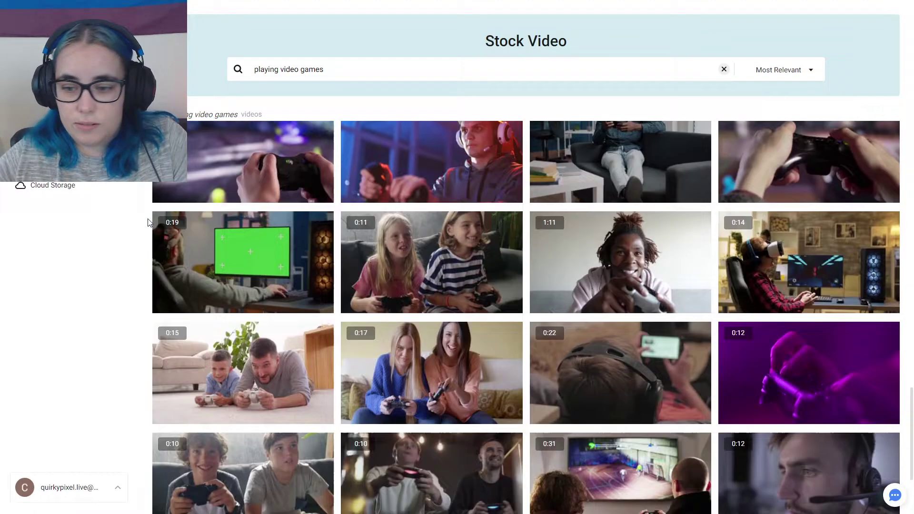
Preview the 0:10 clip of two friends gaming, use it, then remove it from the storyboard
left_click(385, 223)
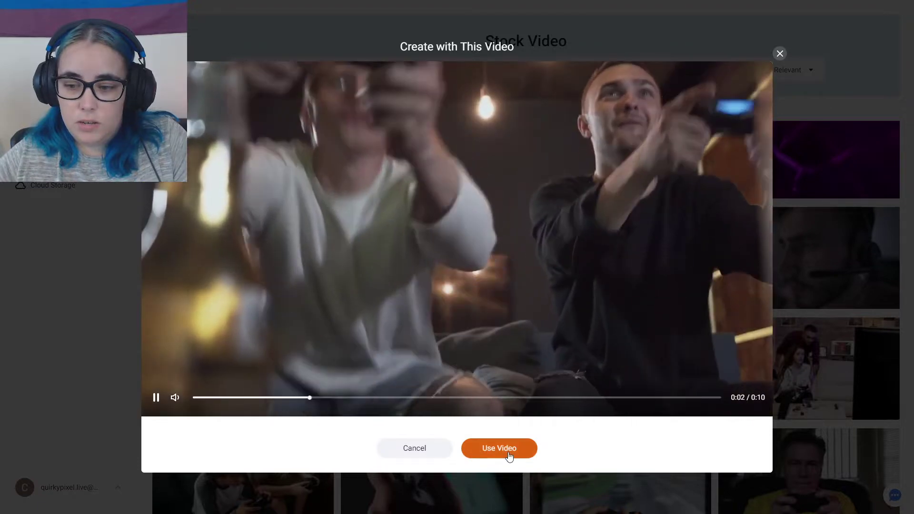
left_click(508, 450)
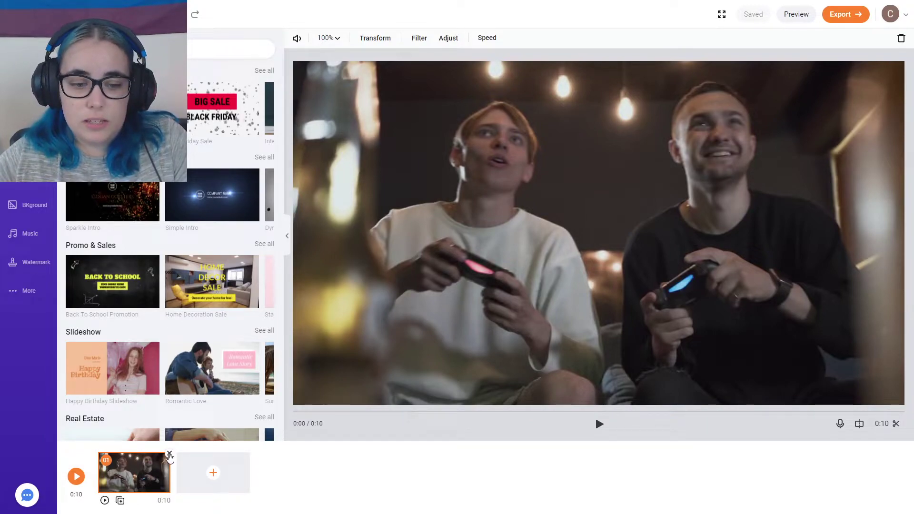
left_click(170, 458)
Dismiss the removal error message, then open and close the full template gallery
left_click(551, 281)
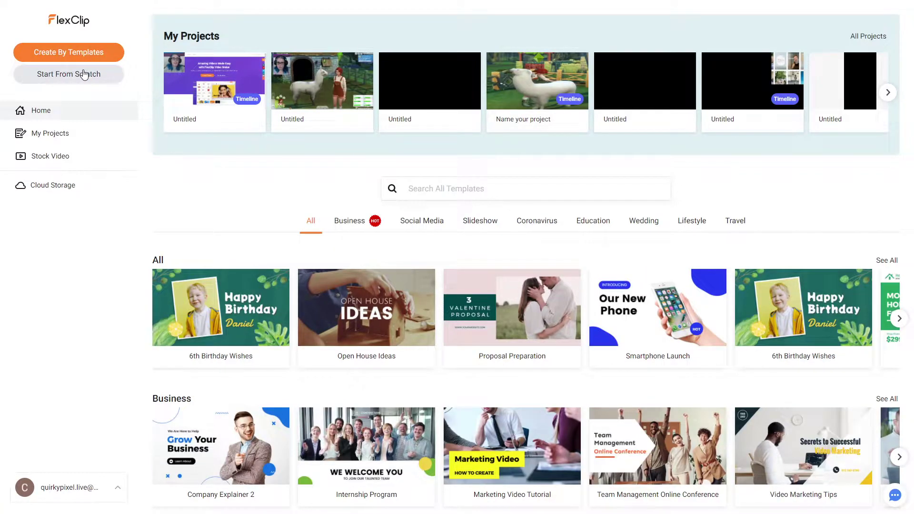
left_click(69, 52)
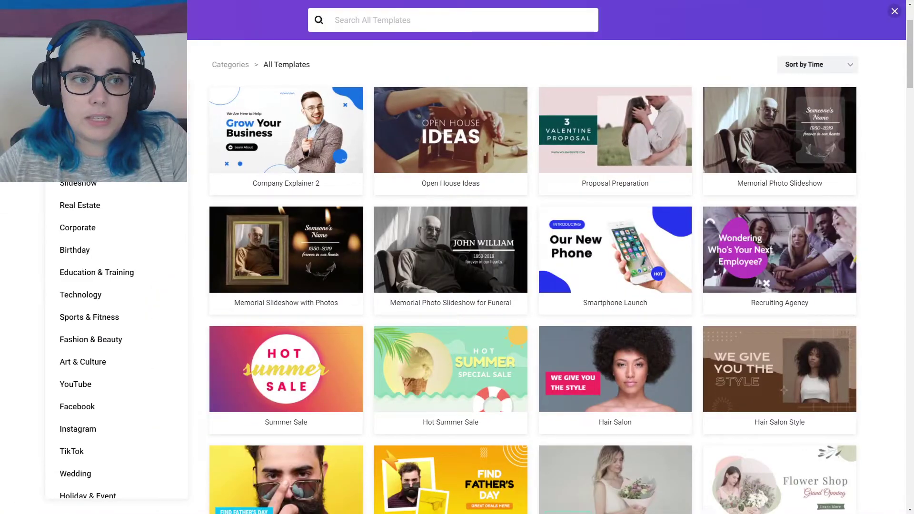
left_click(894, 11)
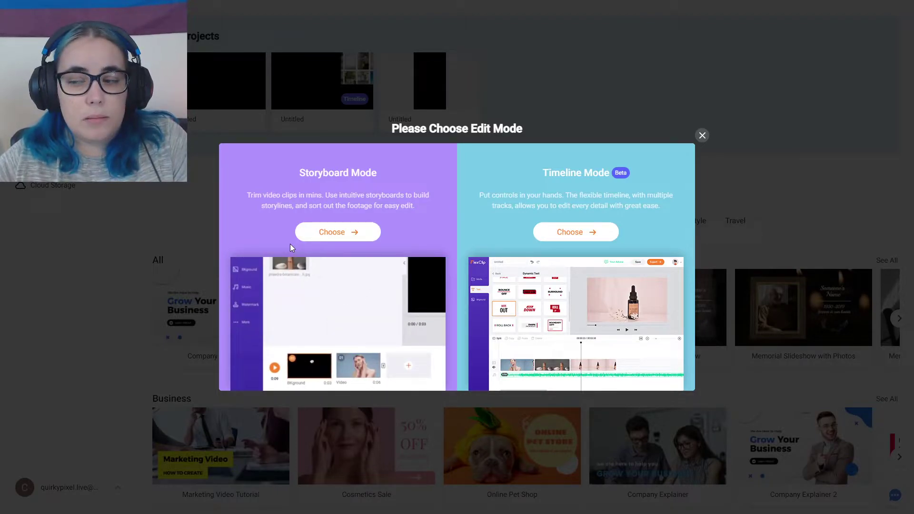
Start the new video in Timeline Mode and dismiss the quick guide to reach Stock Media
left_click(613, 234)
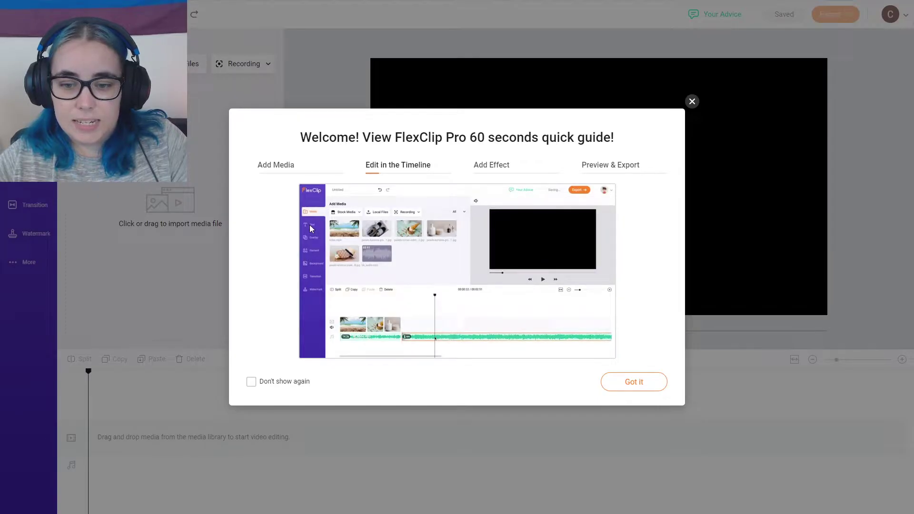
key("Escape")
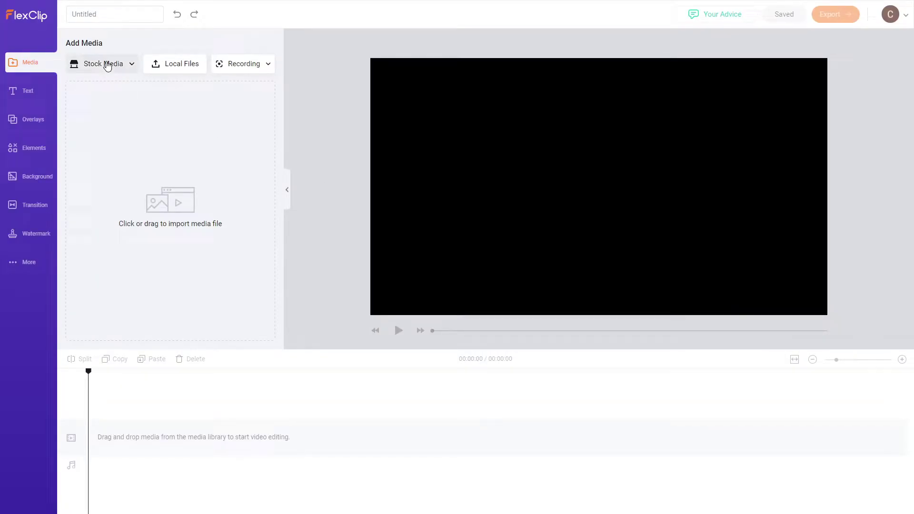
mouse_move(251, 65)
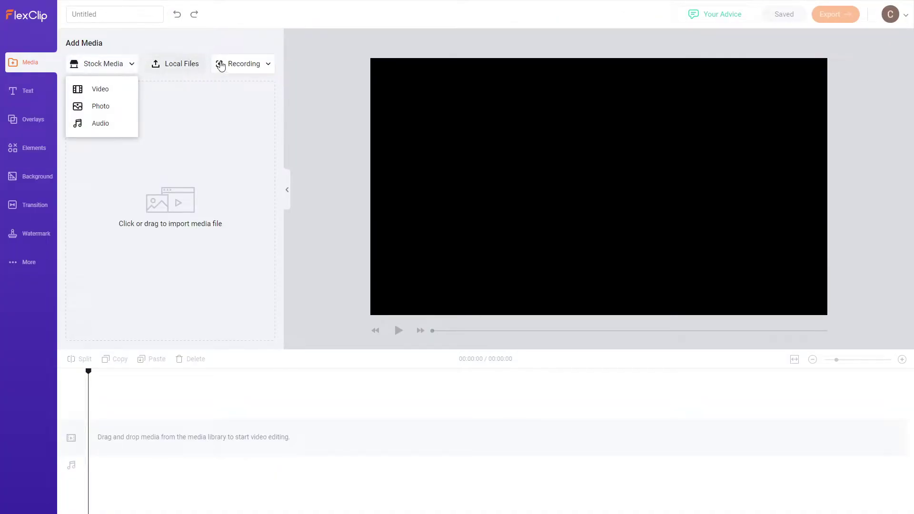
Import a local video file into the project and view the screen and webcam recording options
left_click(251, 65)
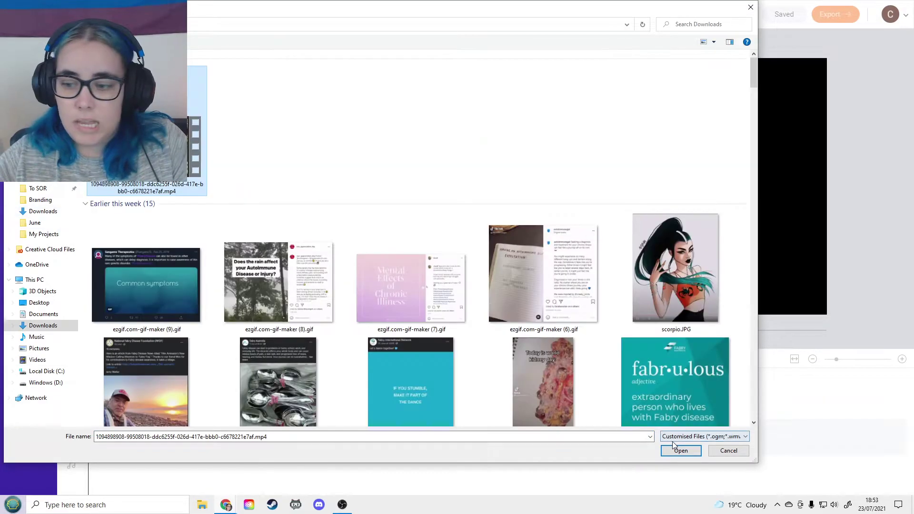
left_click(679, 450)
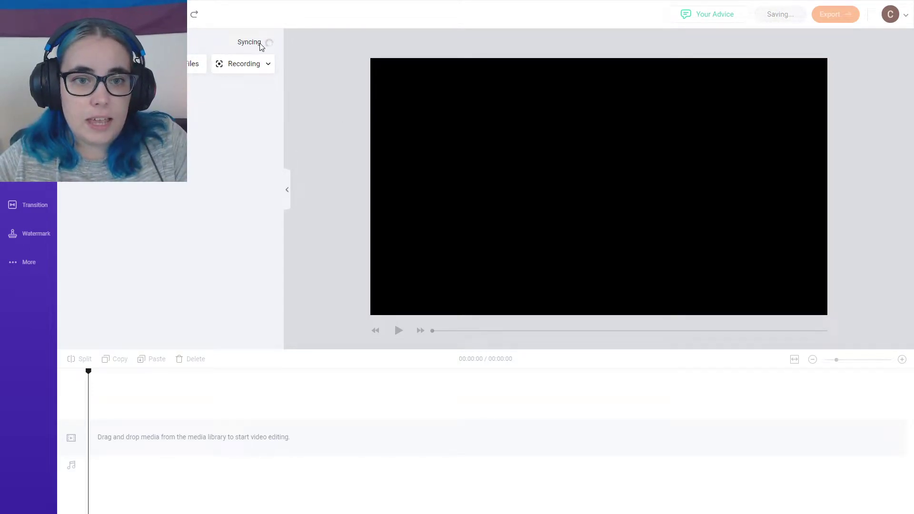
left_click(252, 66)
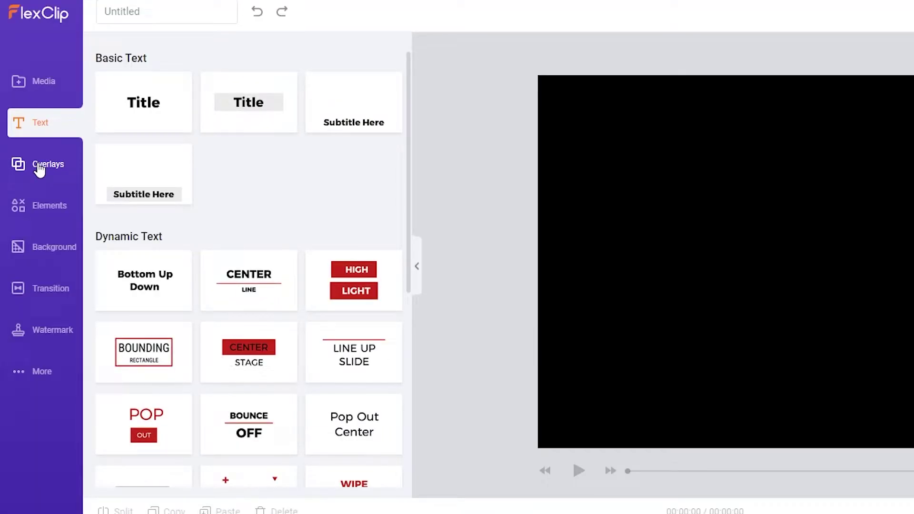
Browse the Dynamic Text presets, then show all Overlay for Text presets
scroll(190, 177, "down", 7)
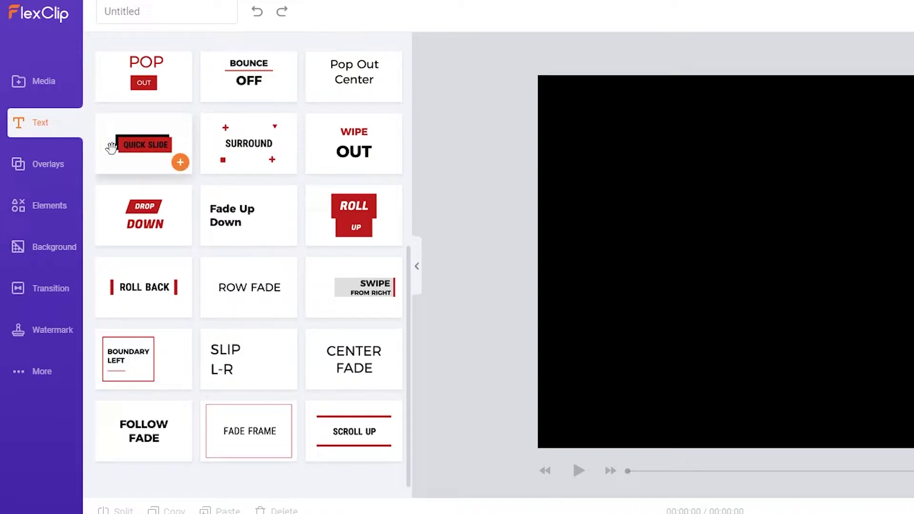
mouse_move(125, 234)
mouse_move(140, 296)
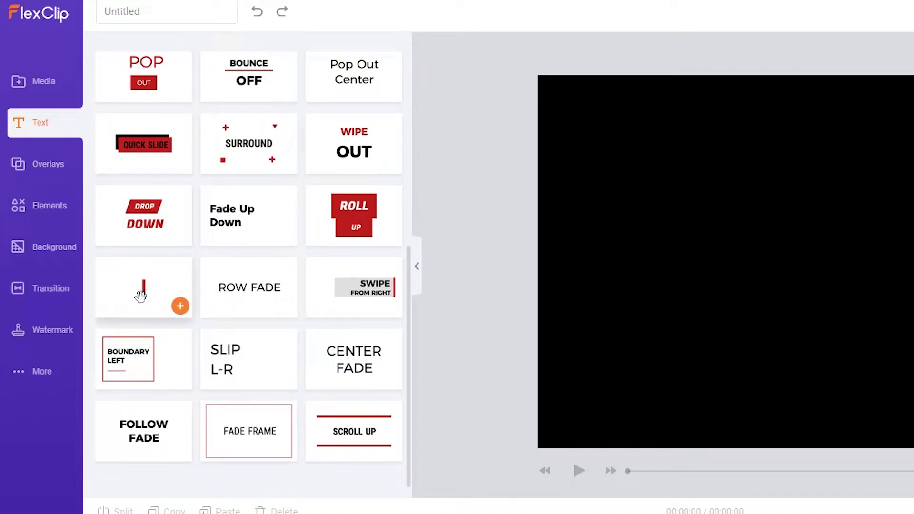
mouse_move(274, 292)
mouse_move(361, 310)
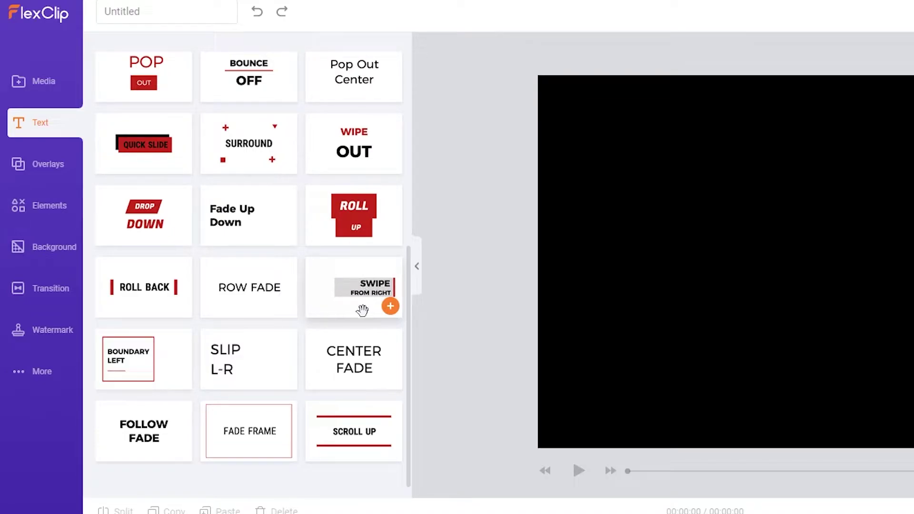
mouse_move(143, 426)
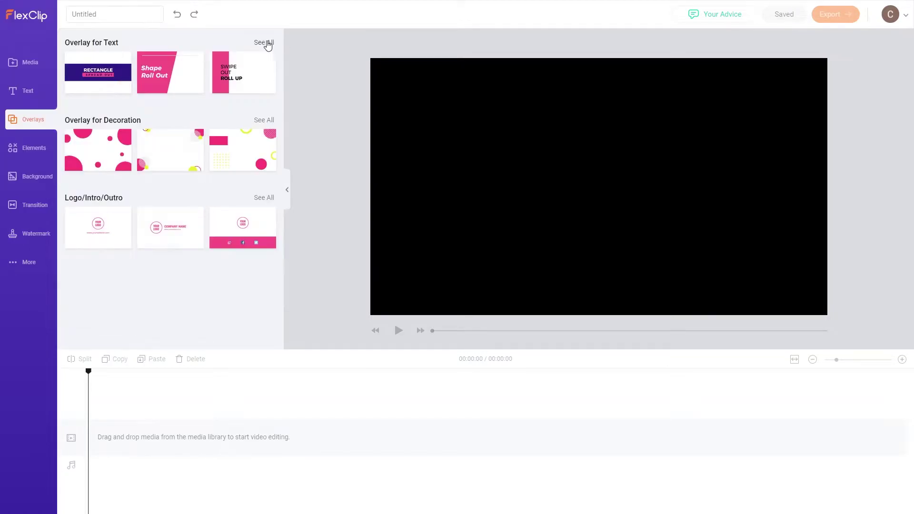
left_click(266, 44)
mouse_move(156, 63)
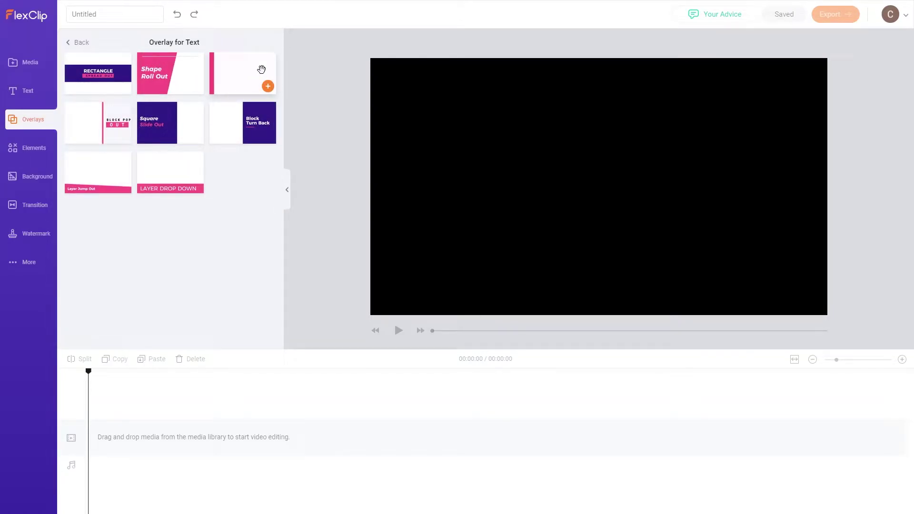
mouse_move(193, 189)
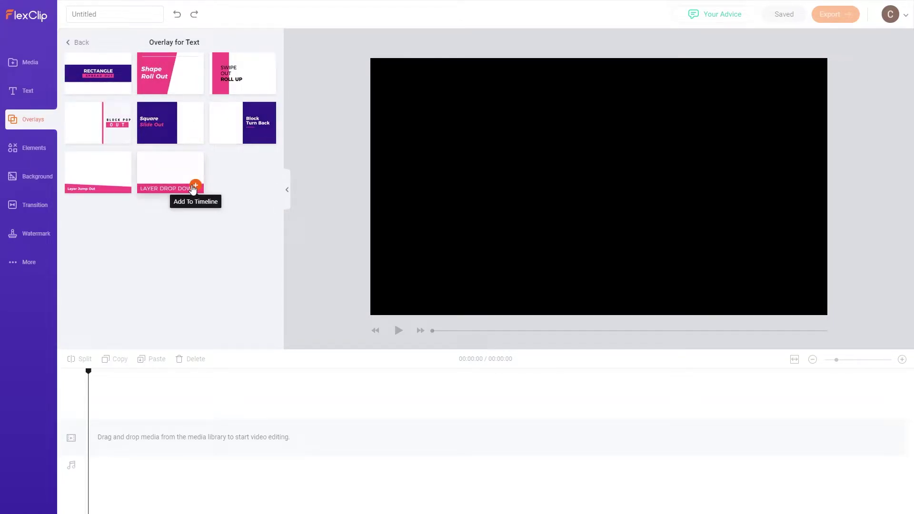
Go back to the overlay categories and scroll through the Elements sticker categories
left_click(80, 42)
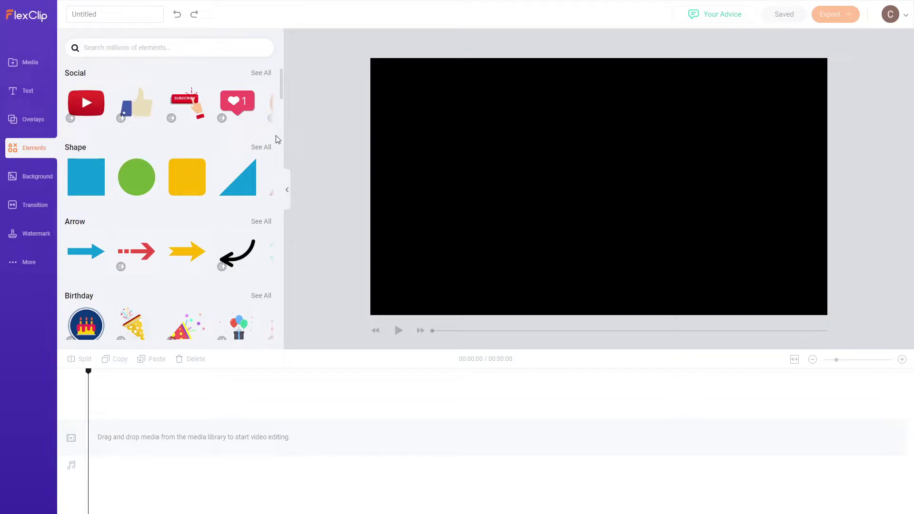
scroll(278, 139, "down", 10)
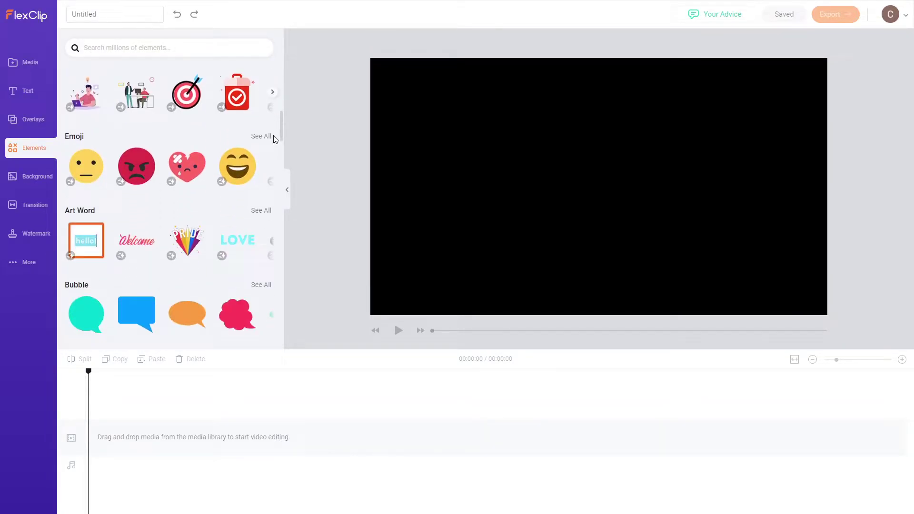
scroll(275, 139, "down", 6)
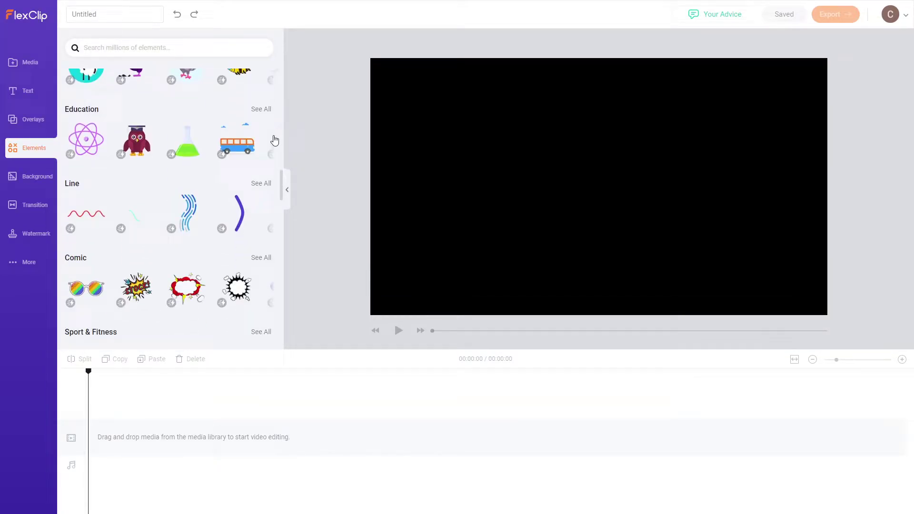
scroll(274, 140, "down", 15)
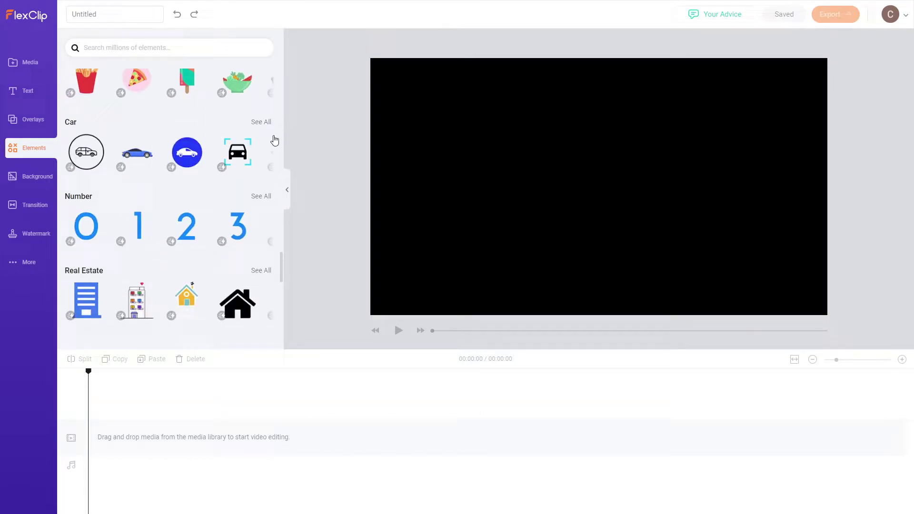
scroll(274, 141, "down", 5)
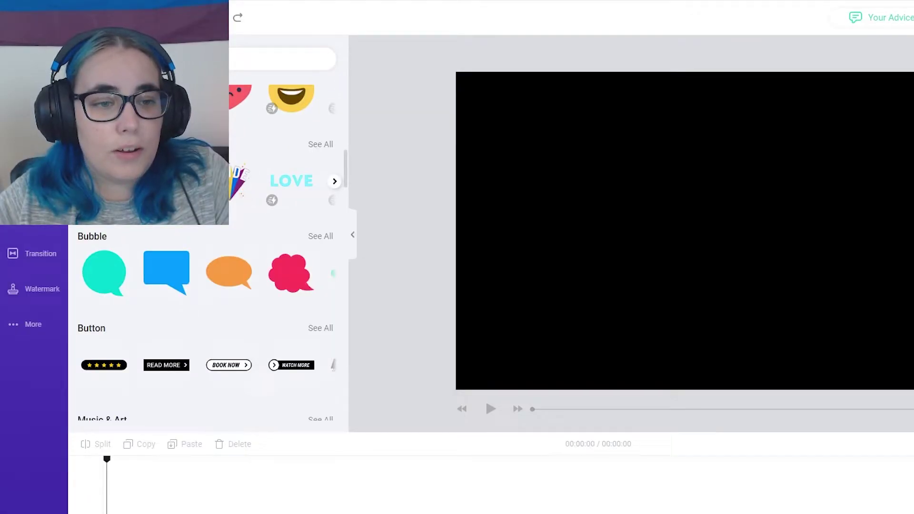
scroll(163, 258, "down", 2)
scroll(163, 258, "down", 2)
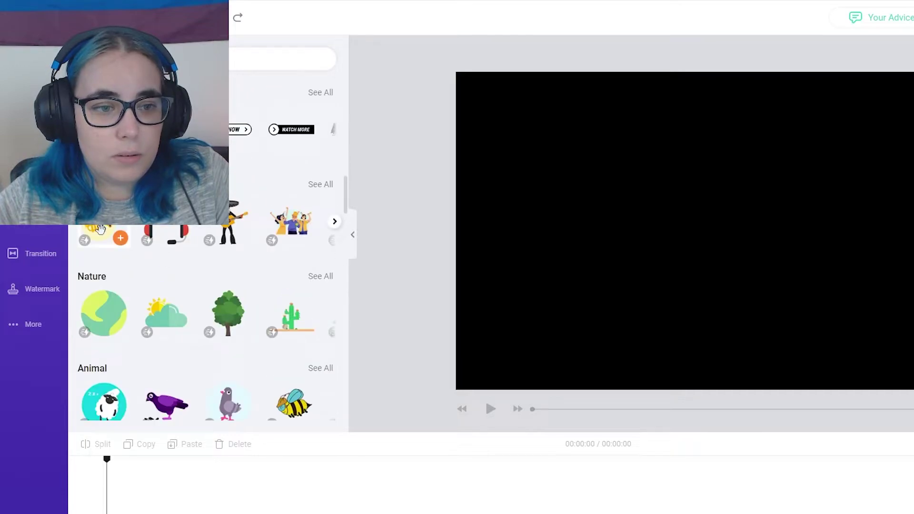
scroll(230, 251, "down", 1)
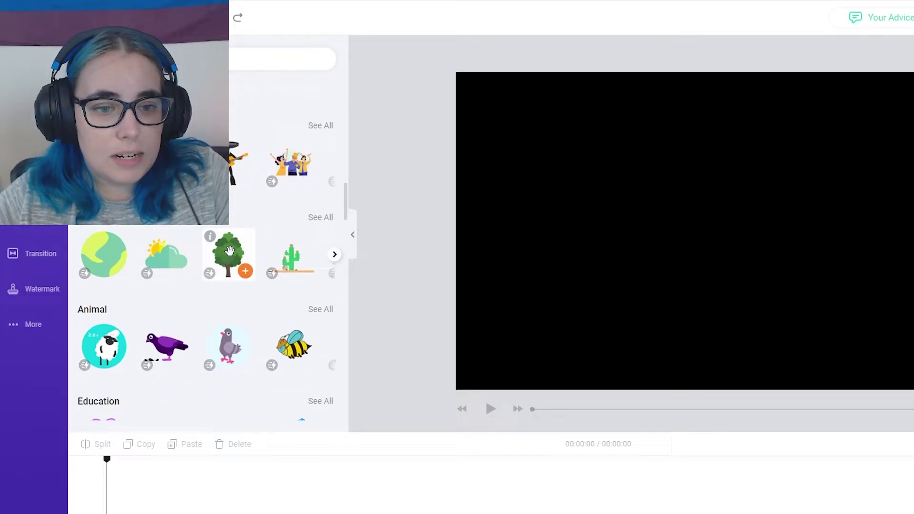
scroll(291, 252, "down", 3)
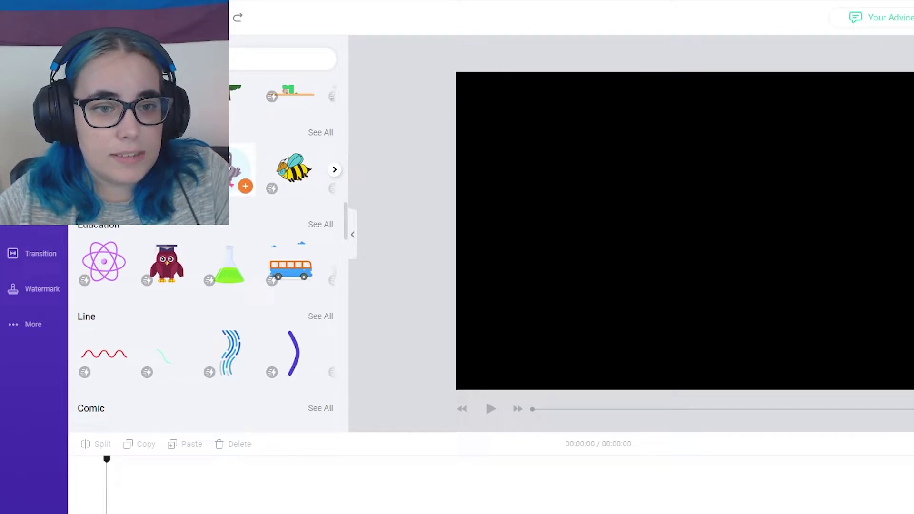
scroll(102, 361, "down", 5)
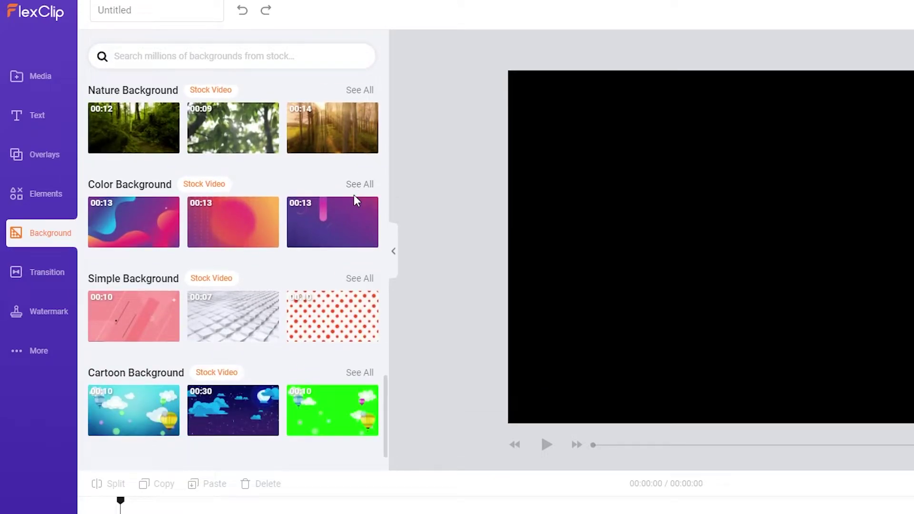
Browse the Wipe, Fade, Zoom and Mosaic transition effects
left_click(48, 272)
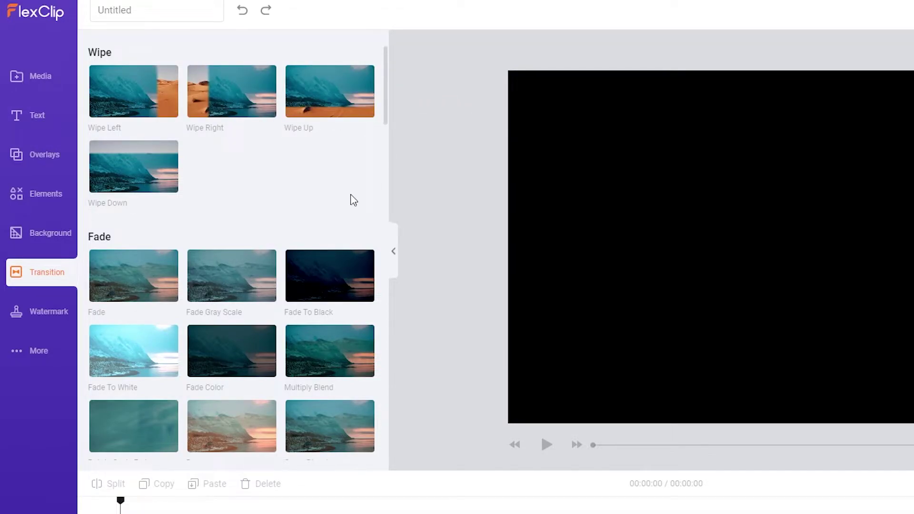
scroll(349, 198, "down", 8)
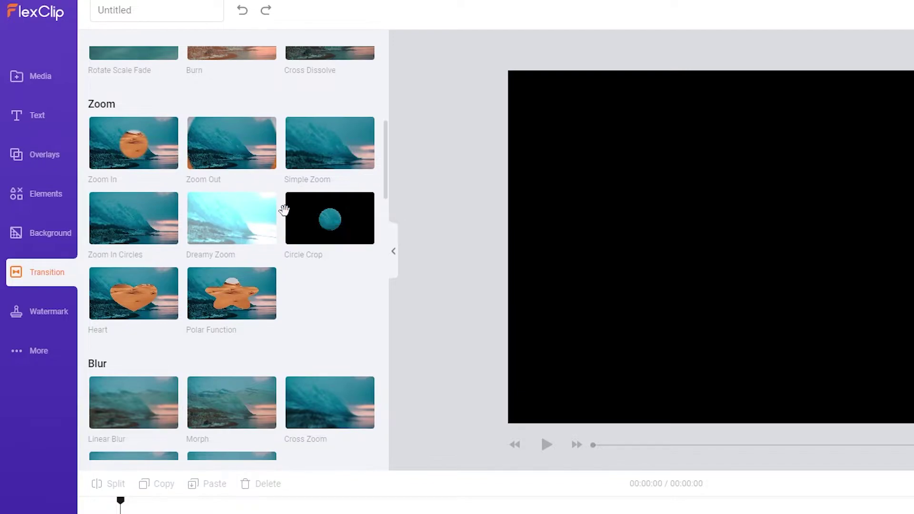
scroll(332, 300, "down", 8)
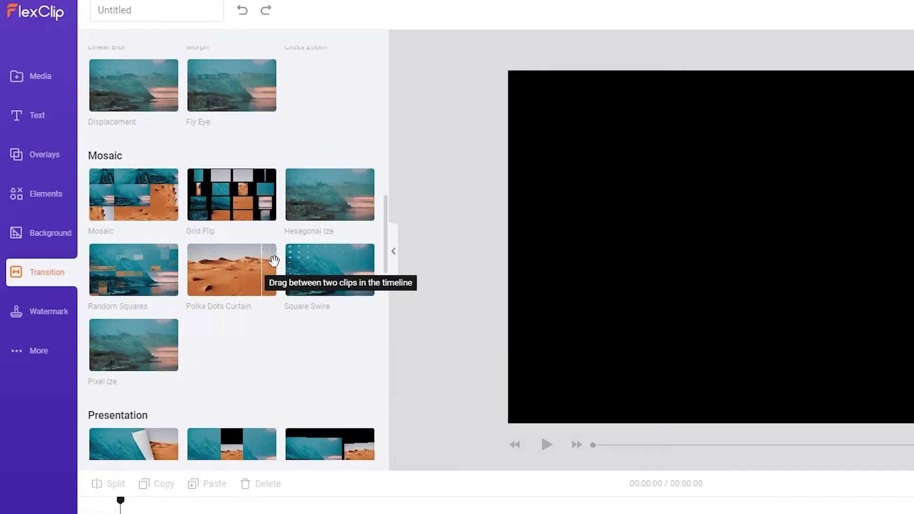
scroll(314, 402, "down", 3)
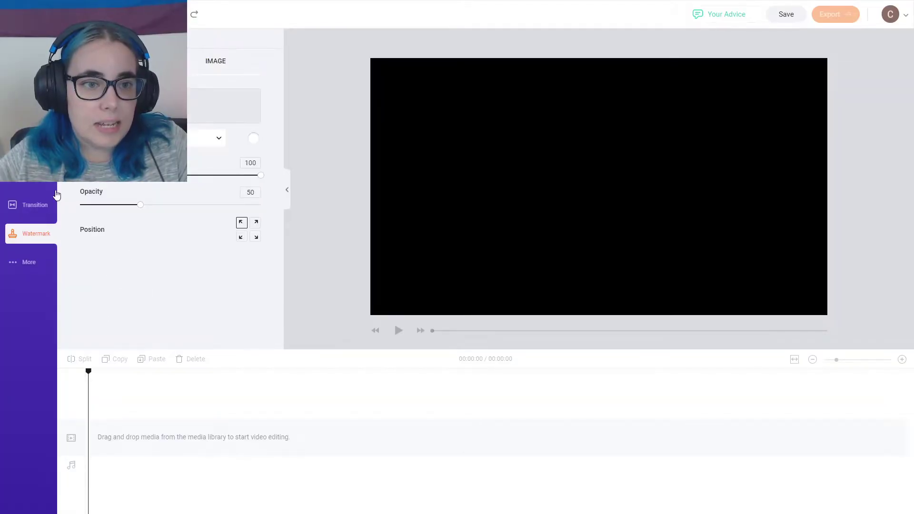
Open the More panel to view the 1:1, 9:16 and 21:9 aspect ratio options
left_click(29, 262)
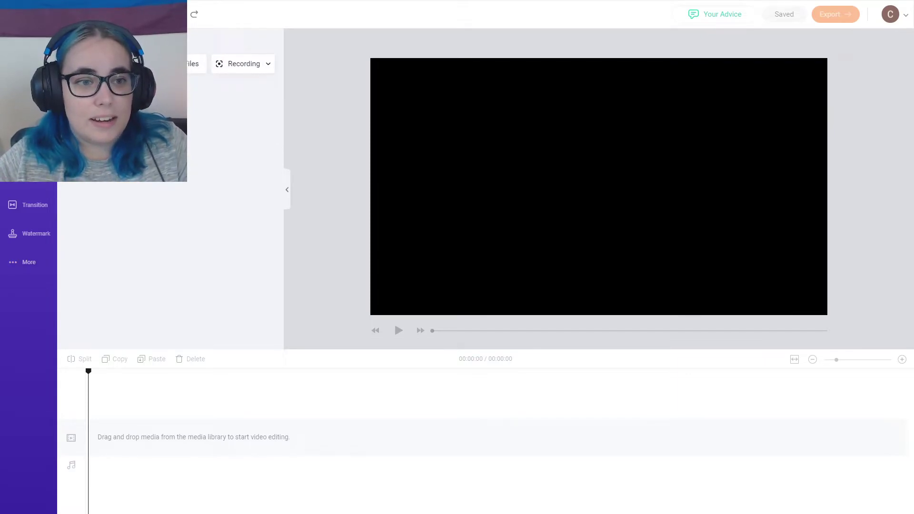
Add the Sims gameplay clip to the timeline, try cropping to the webcam strip, then discard the crop
left_click_drag(110, 124, 100, 443)
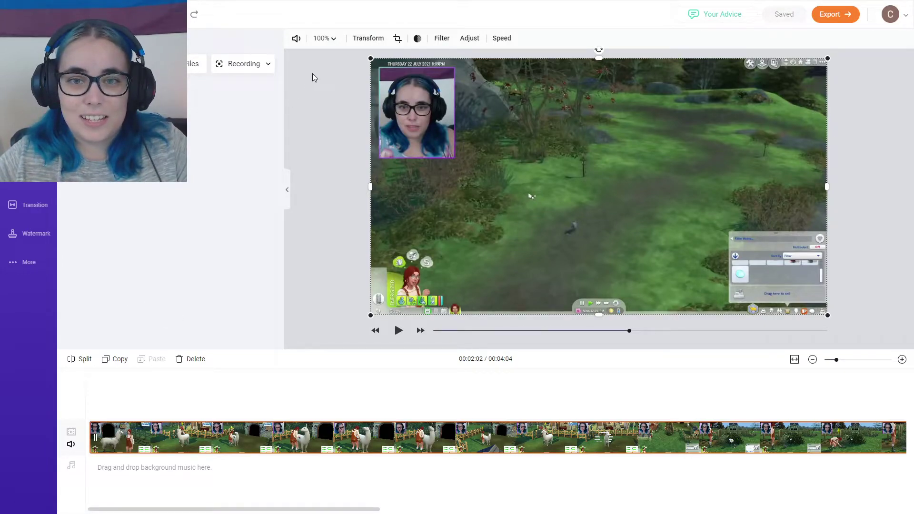
left_click(397, 39)
left_click_drag(370, 189, 378, 187)
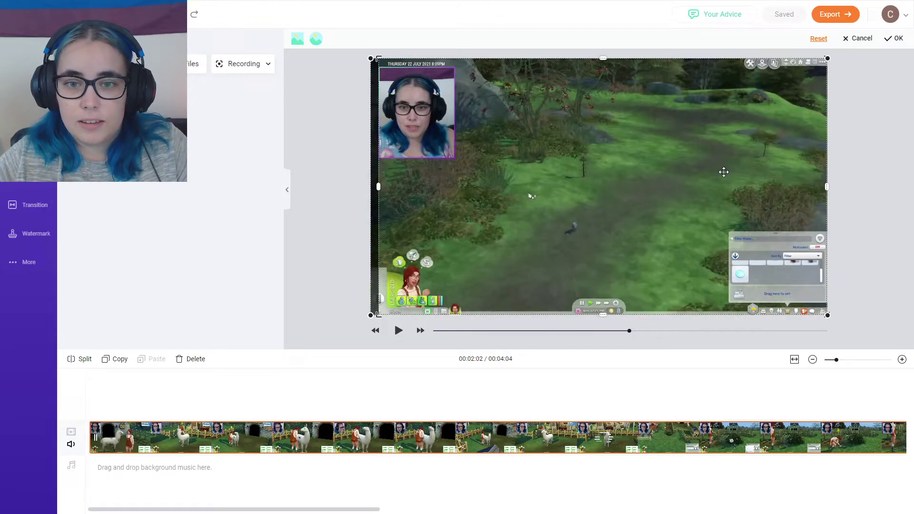
left_click_drag(828, 187, 455, 185)
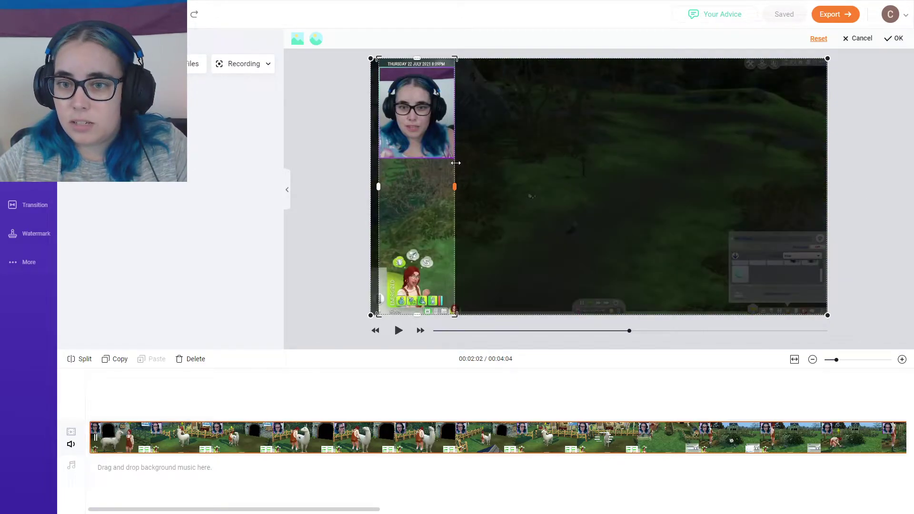
left_click_drag(417, 312, 417, 159)
left_click_drag(421, 57, 417, 67)
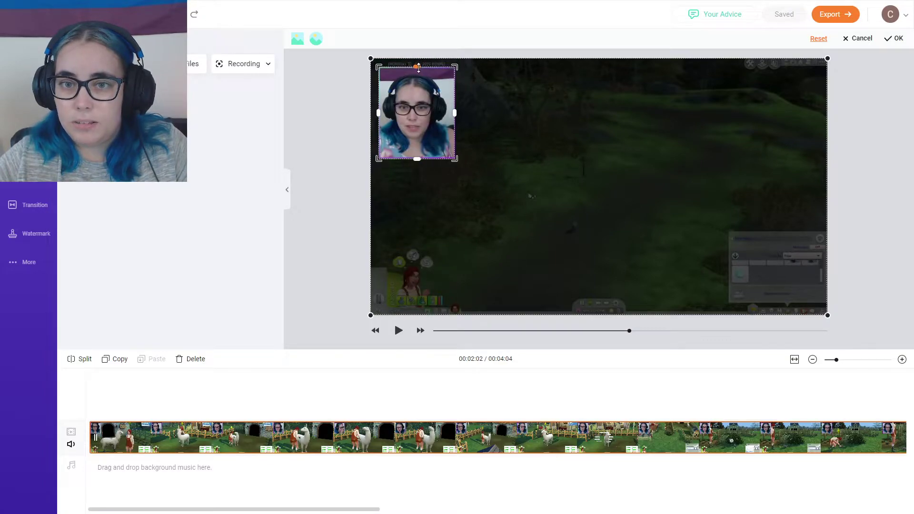
left_click(861, 39)
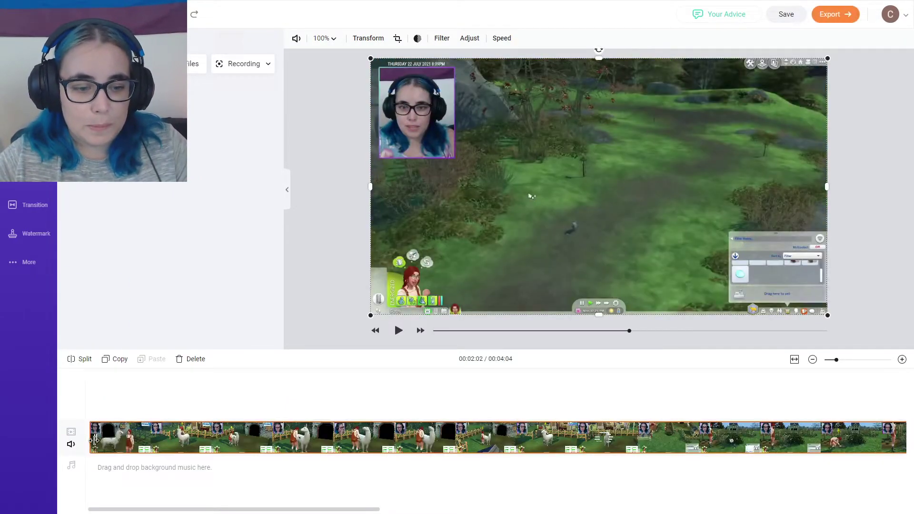
Add the recording as a new track above and crop it to the webcam inset
left_click_drag(124, 119, 79, 411)
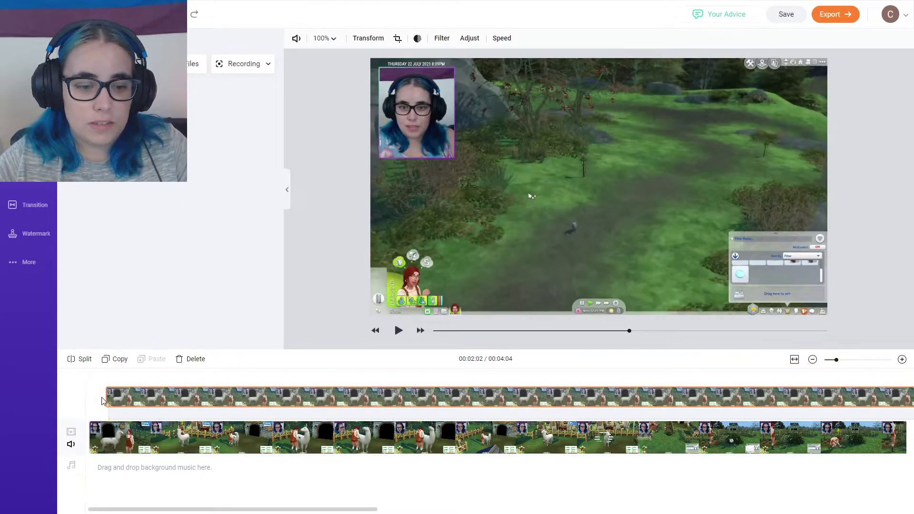
left_click(107, 442)
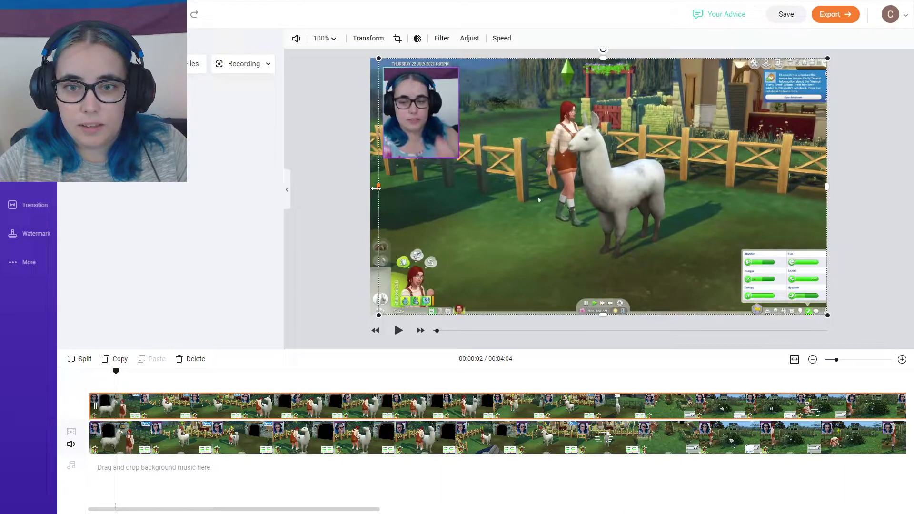
left_click_drag(367, 187, 367, 190)
left_click(401, 38)
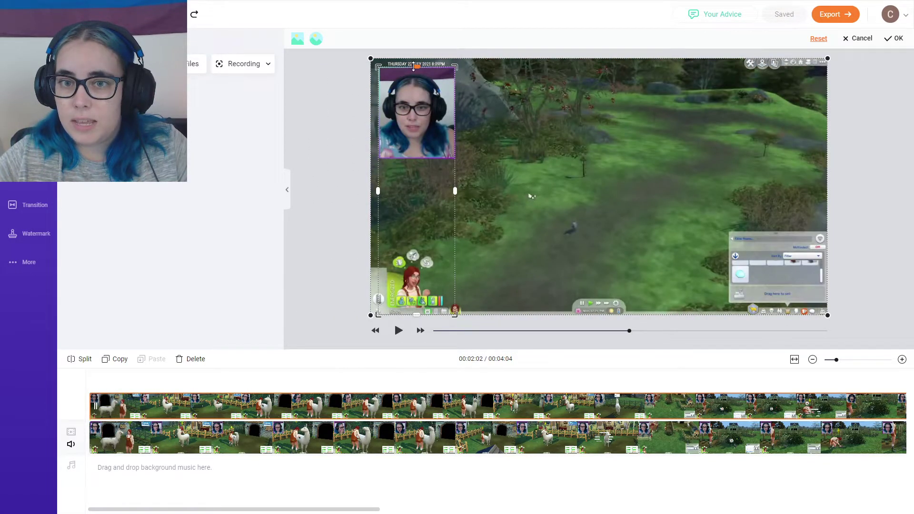
left_click(398, 323)
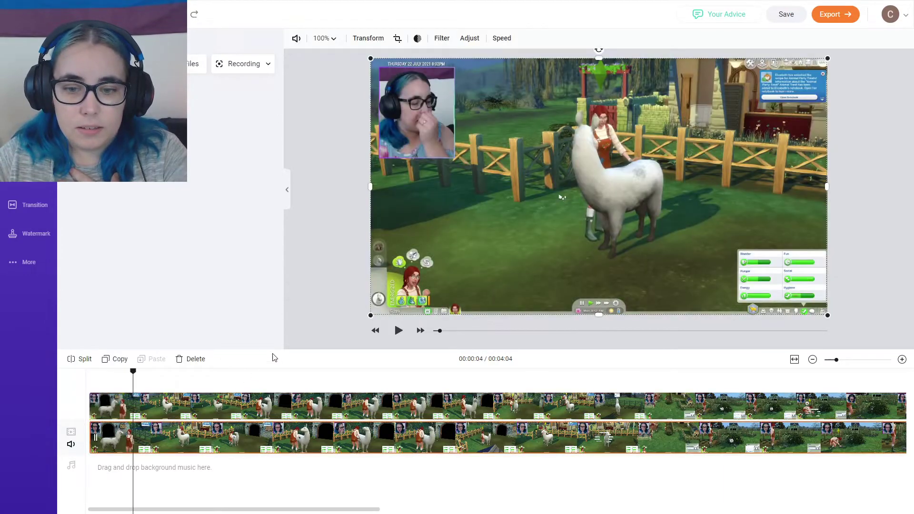
Zoom the base gameplay clip to 200% and enlarge the circular webcam overlay
left_click(317, 39)
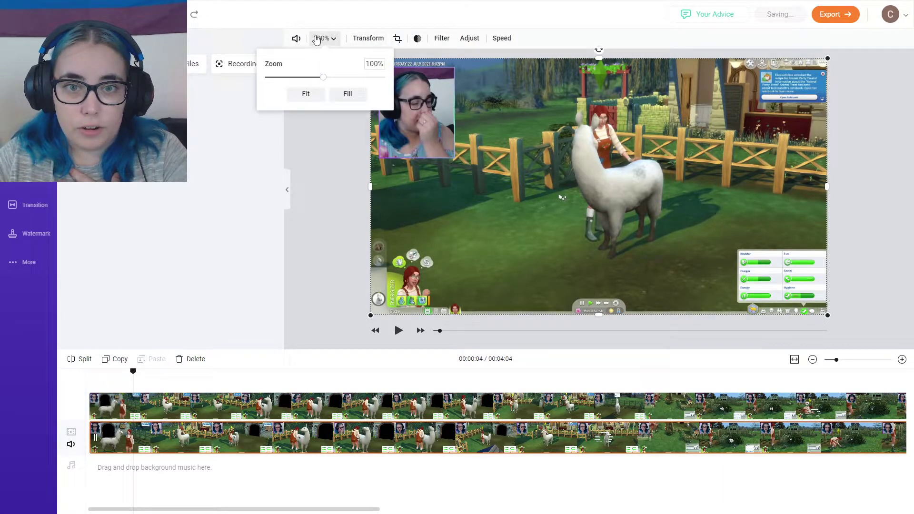
left_click_drag(320, 78, 374, 78)
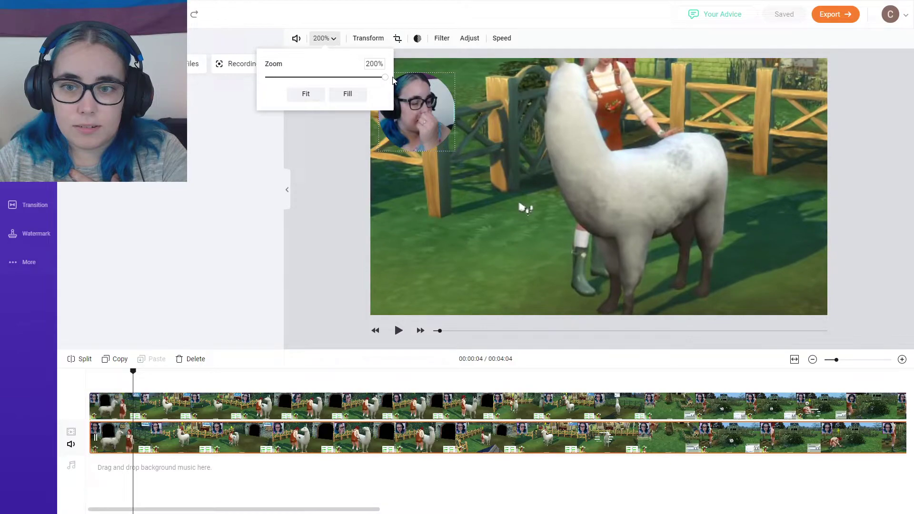
left_click(334, 181)
left_click(152, 405)
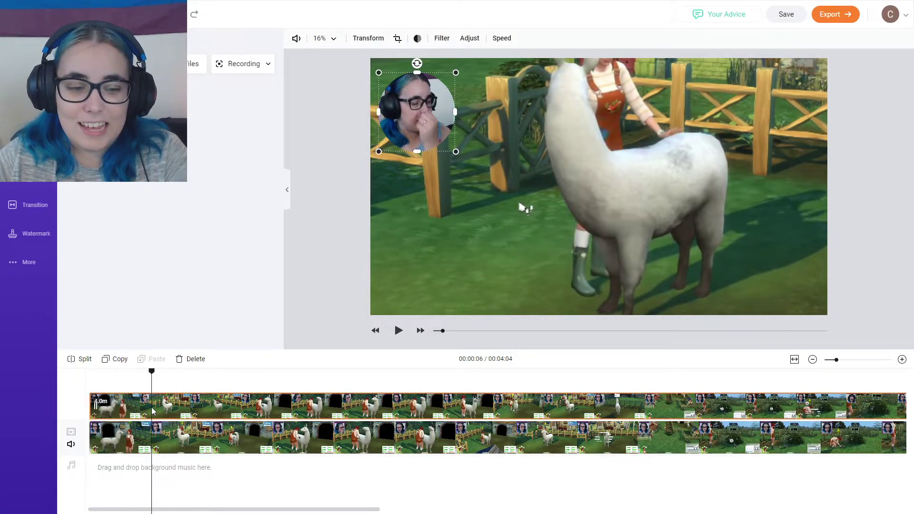
left_click_drag(515, 151, 508, 206)
left_click(204, 374)
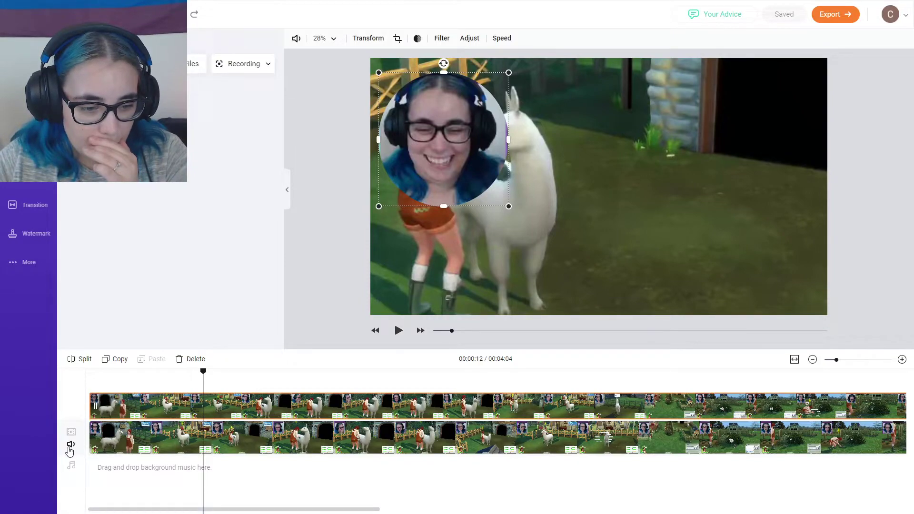
Mute the gameplay track and turn the gameplay clip's volume down to 0
left_click(69, 447)
left_click(116, 437)
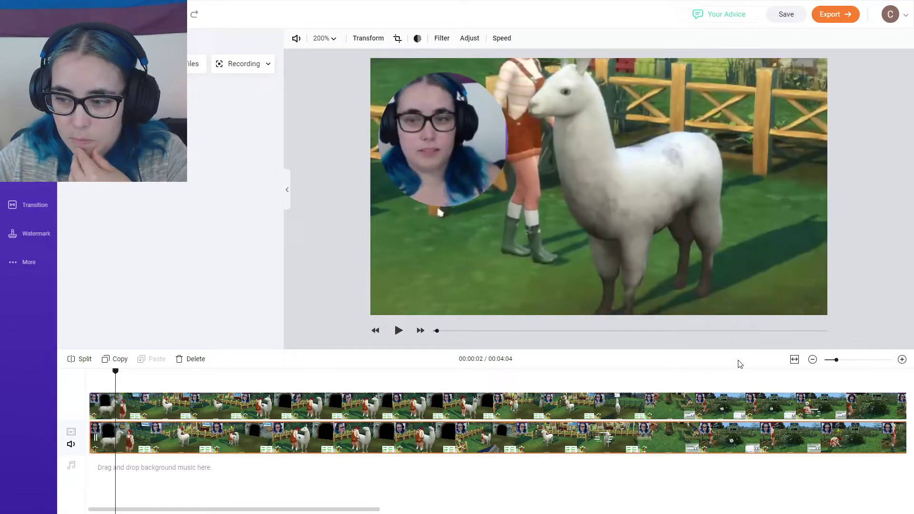
left_click(156, 451)
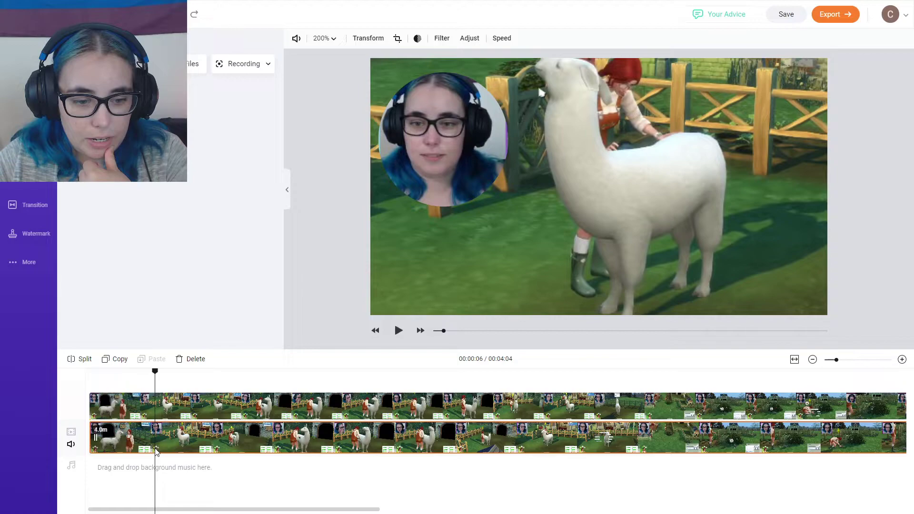
right_click(123, 471)
left_click(296, 38)
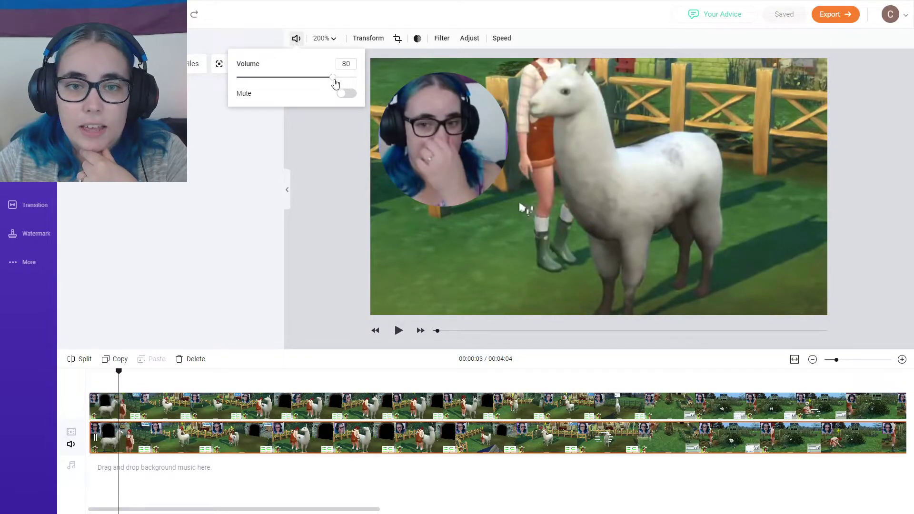
left_click_drag(319, 84, 237, 77)
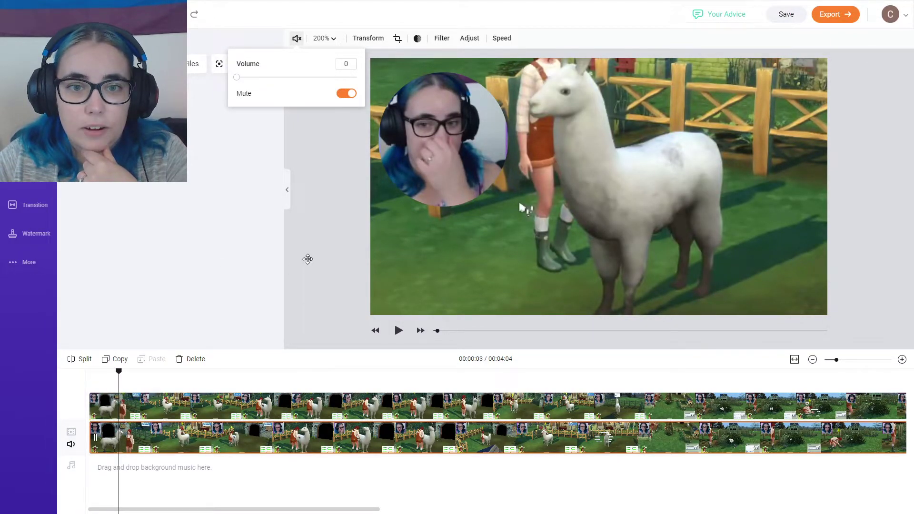
Move the webcam circle to the right side and set the playhead near 00:00:15
left_click(221, 405)
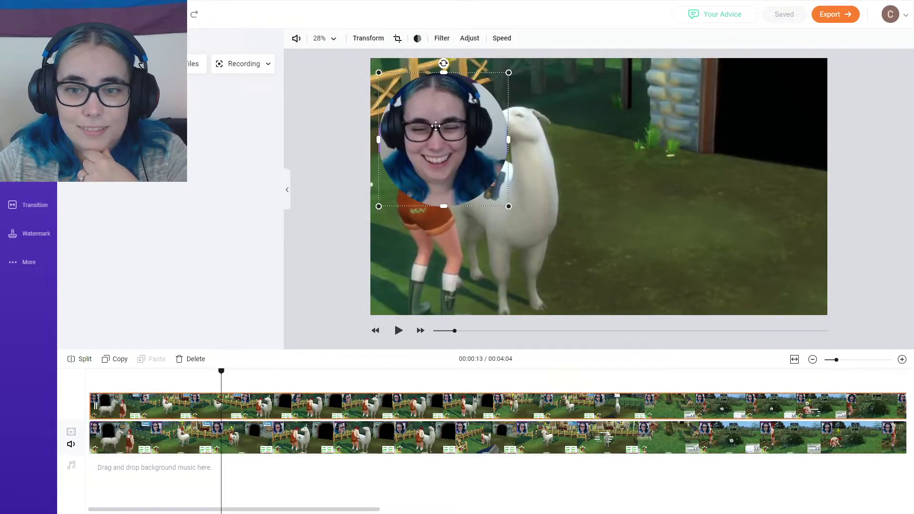
left_click_drag(455, 127, 768, 124)
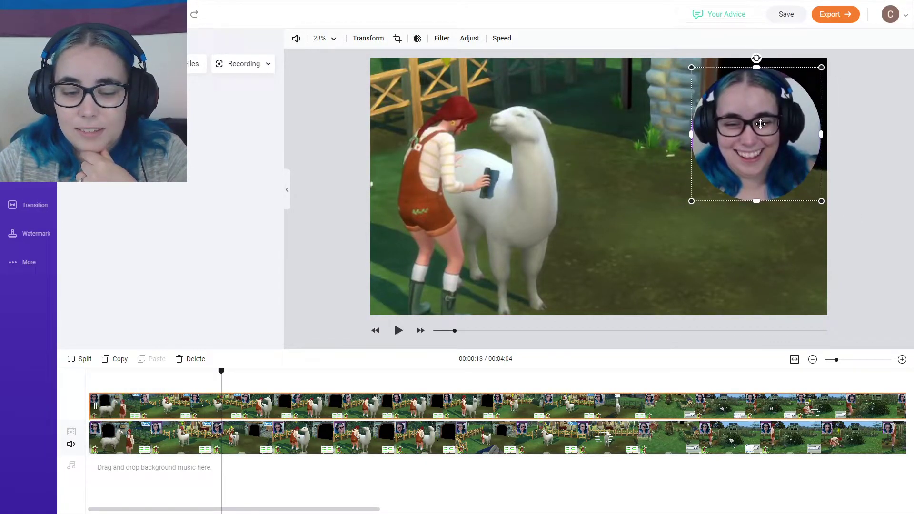
left_click(252, 381)
left_click_drag(252, 378, 207, 376)
left_click(236, 372)
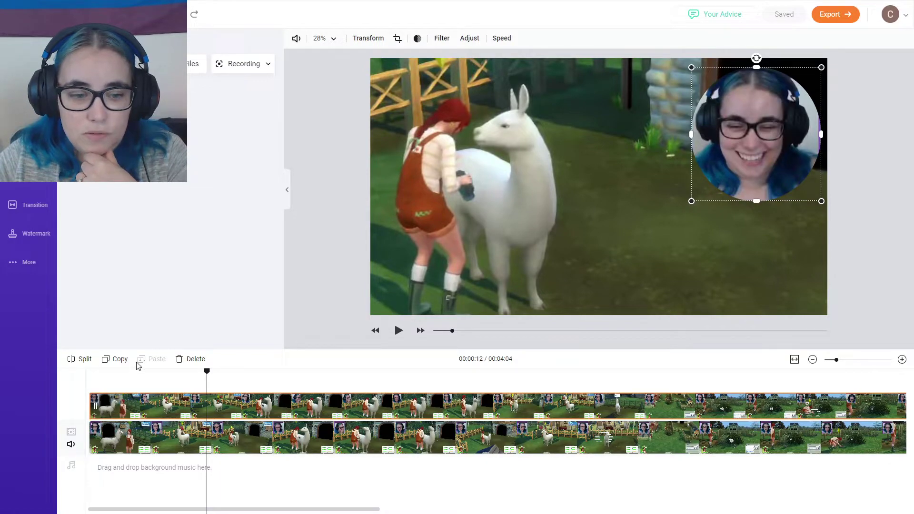
Split the overlay at the playhead, drag the earlier webcam circle top-left, and preview playback
left_click(77, 360)
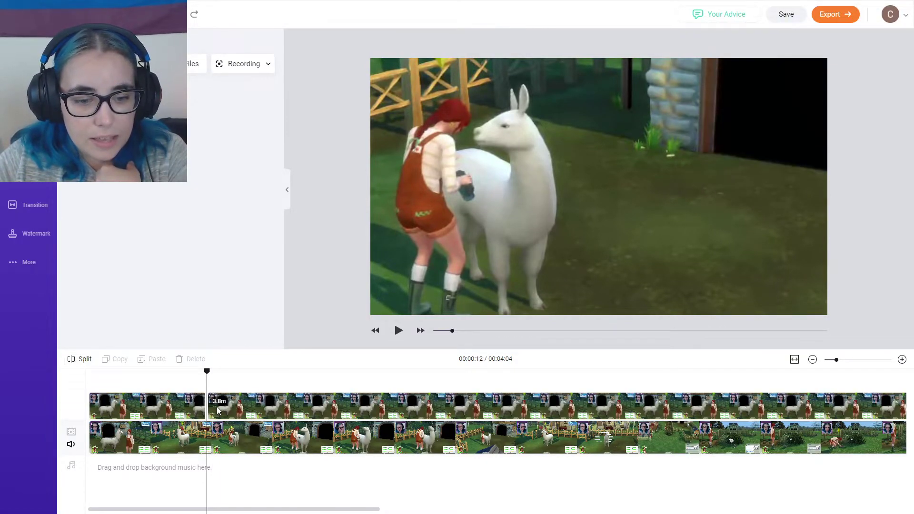
left_click(252, 412)
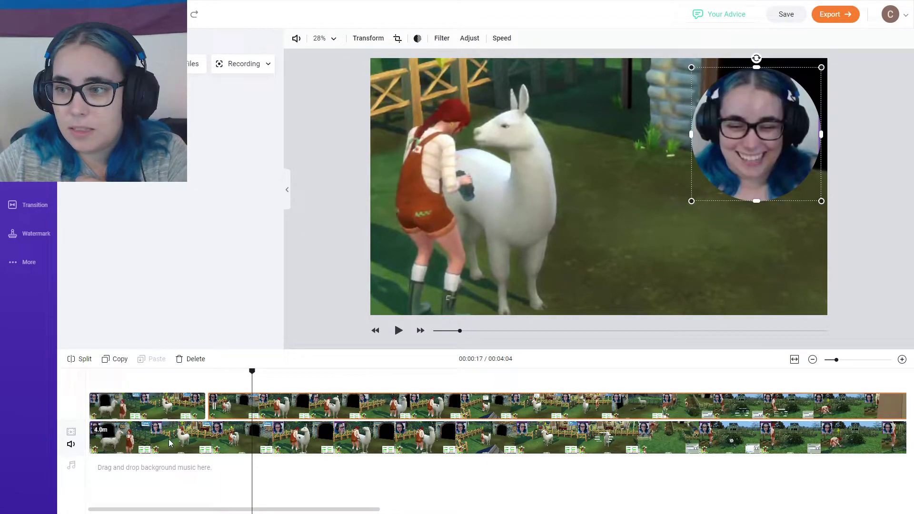
left_click_drag(252, 373, 152, 374)
left_click_drag(745, 152, 435, 148)
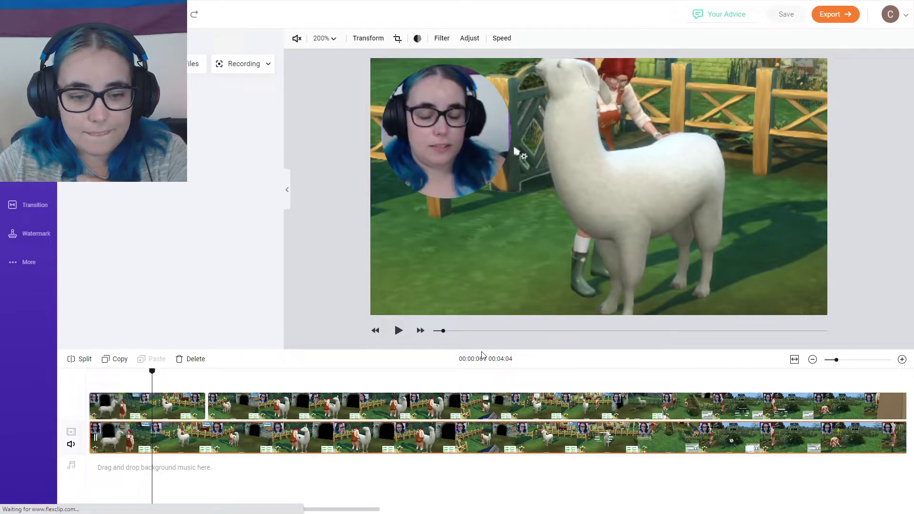
left_click(397, 331)
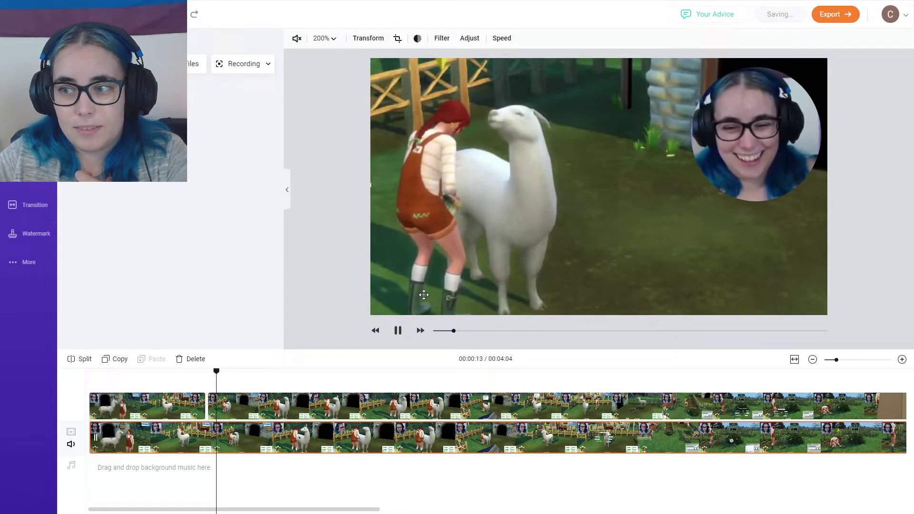
left_click(398, 331)
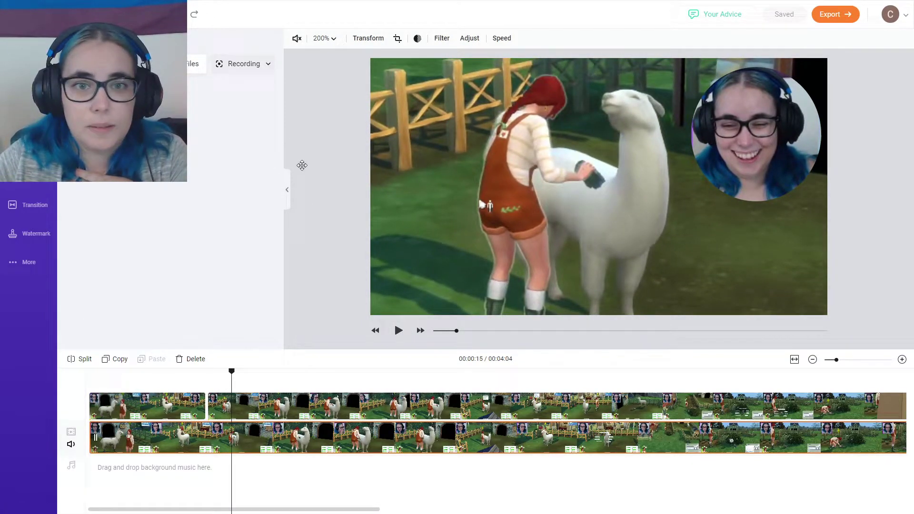
Try scaling the webcam overlay larger with its Zoom setting
left_click(327, 43)
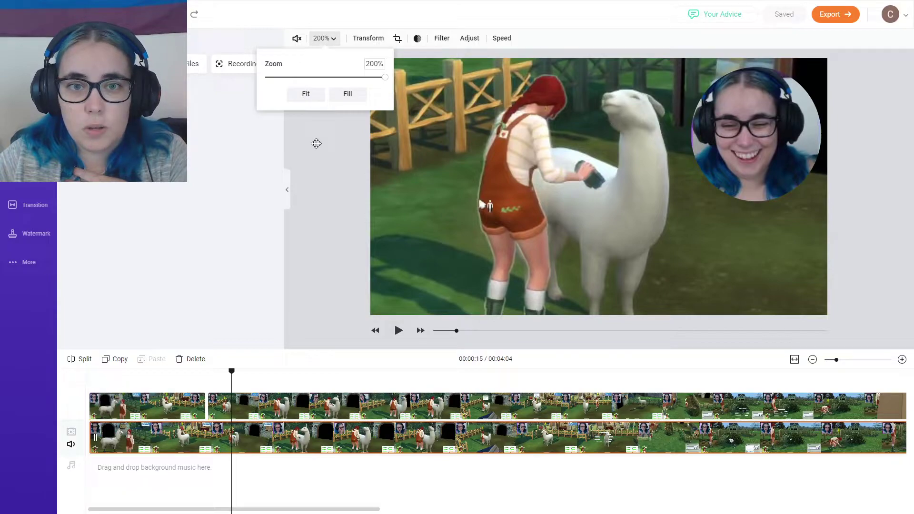
left_click(206, 379)
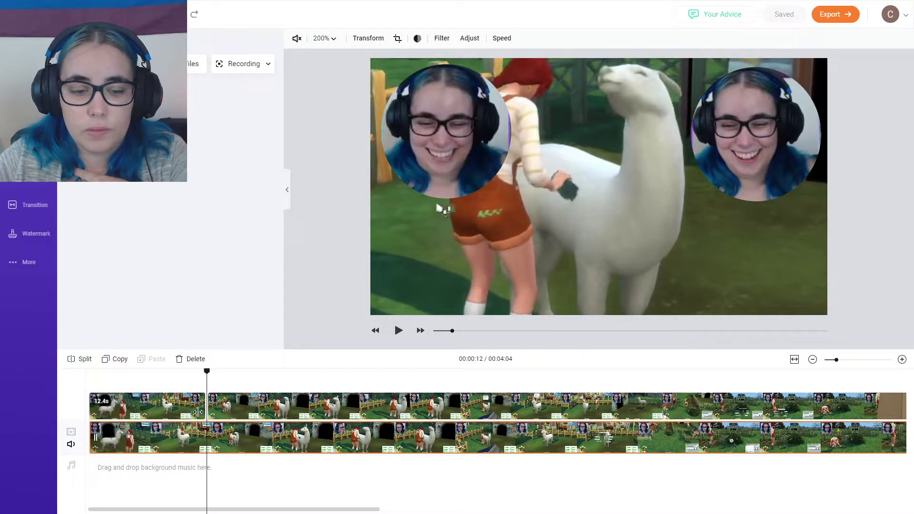
left_click(226, 405)
left_click(325, 38)
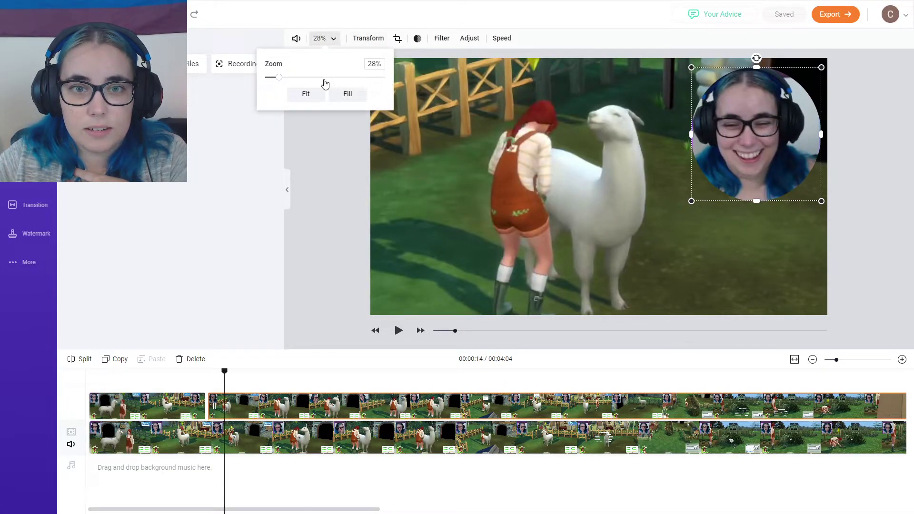
left_click_drag(284, 77, 307, 78)
Experiment with rotating, flipping and lowering the overlay's opacity, returning it upright
left_click(370, 39)
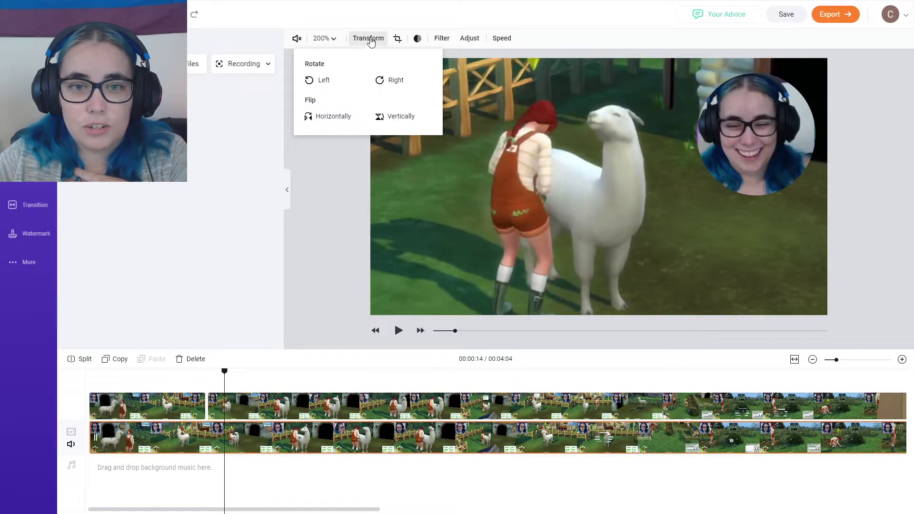
left_click(319, 85)
left_click(319, 85)
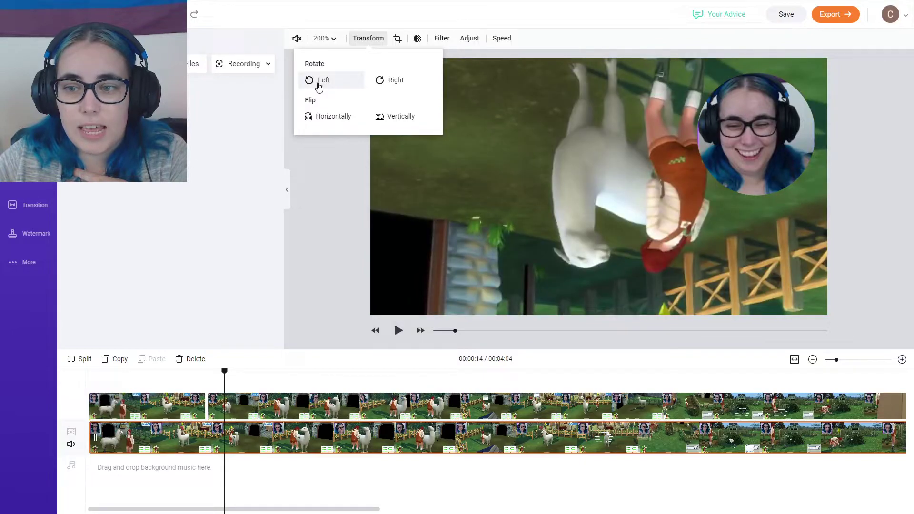
left_click(322, 116)
left_click(328, 116)
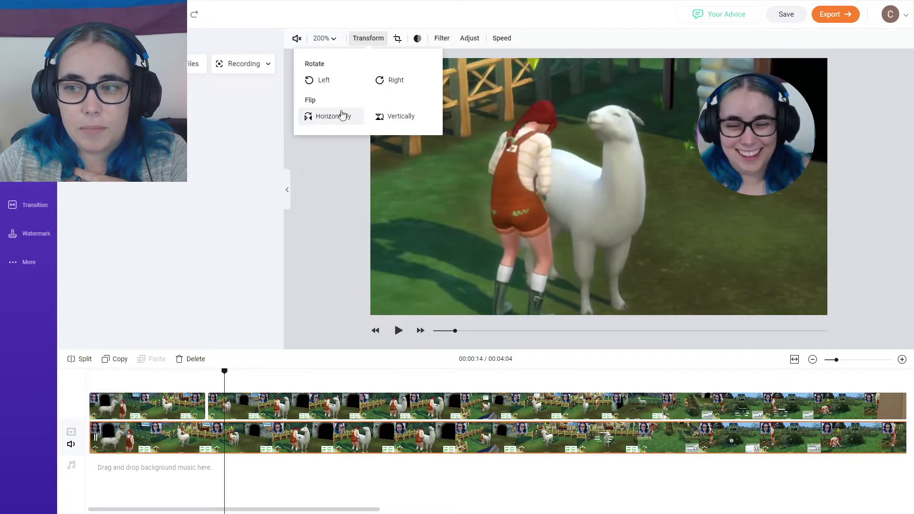
left_click(408, 38)
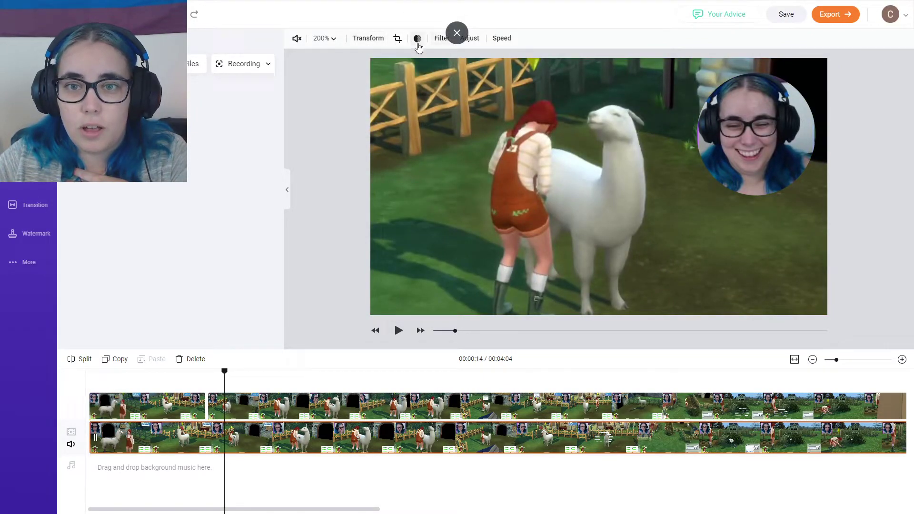
left_click(417, 40)
left_click_drag(474, 82, 367, 81)
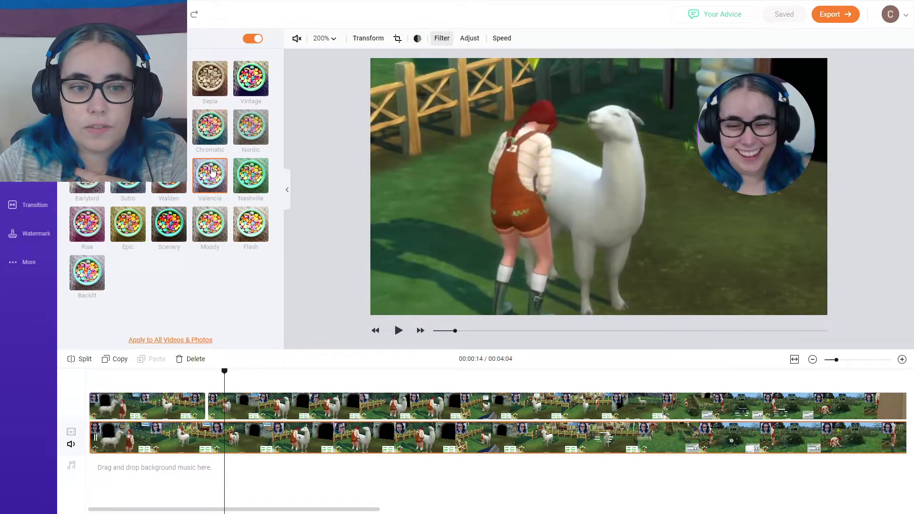
Apply a black-and-white filter to the webcam circle and glance over Adjust and Speed options
left_click(719, 130)
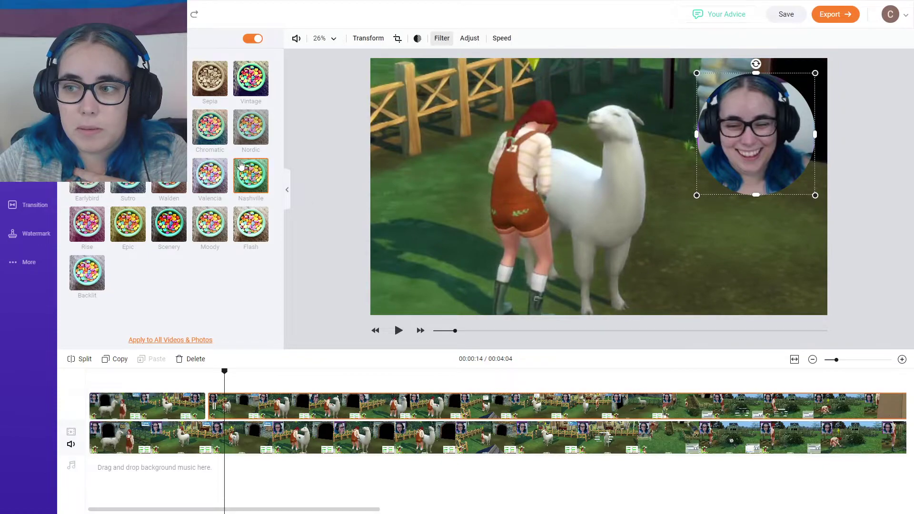
left_click(251, 91)
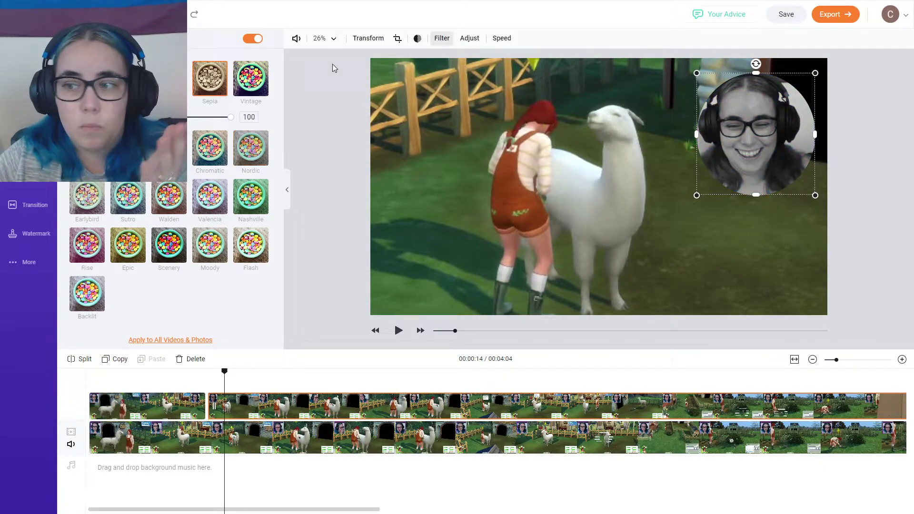
left_click(469, 38)
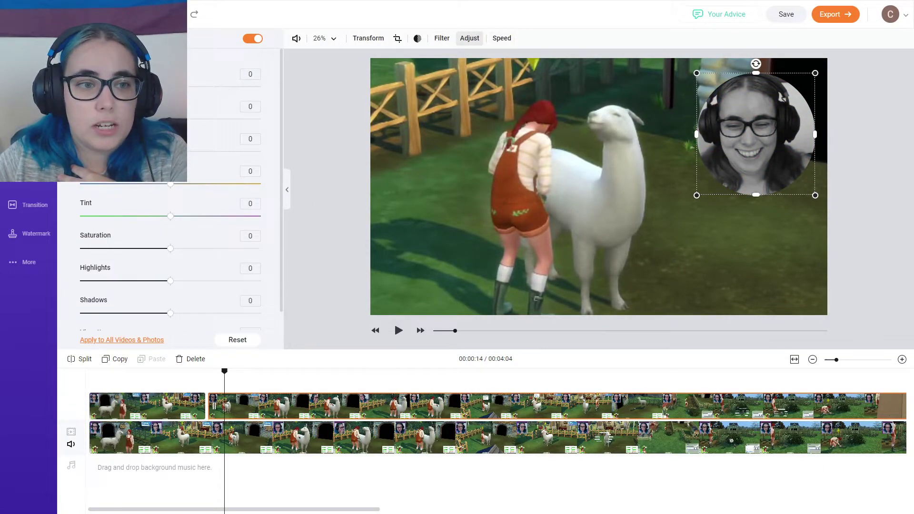
scroll(112, 302, "down", 1)
scroll(136, 228, "up", 1)
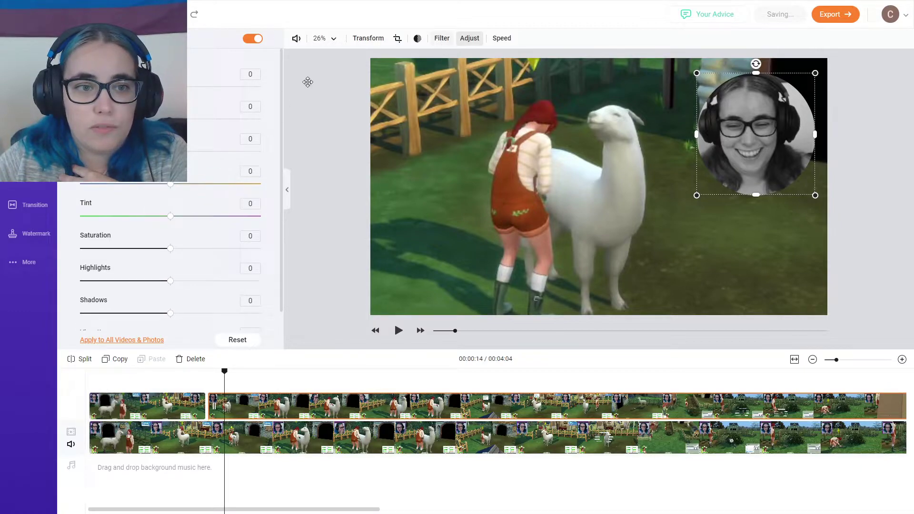
left_click(501, 38)
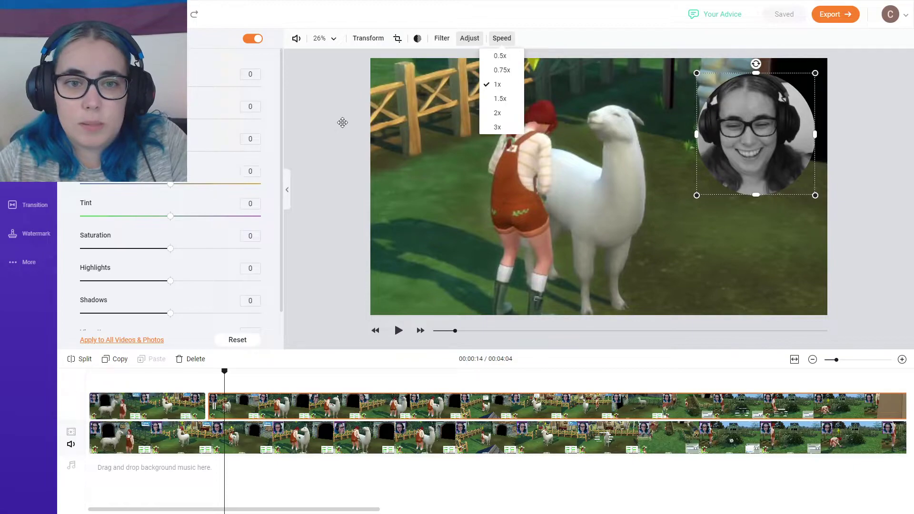
left_click(306, 271)
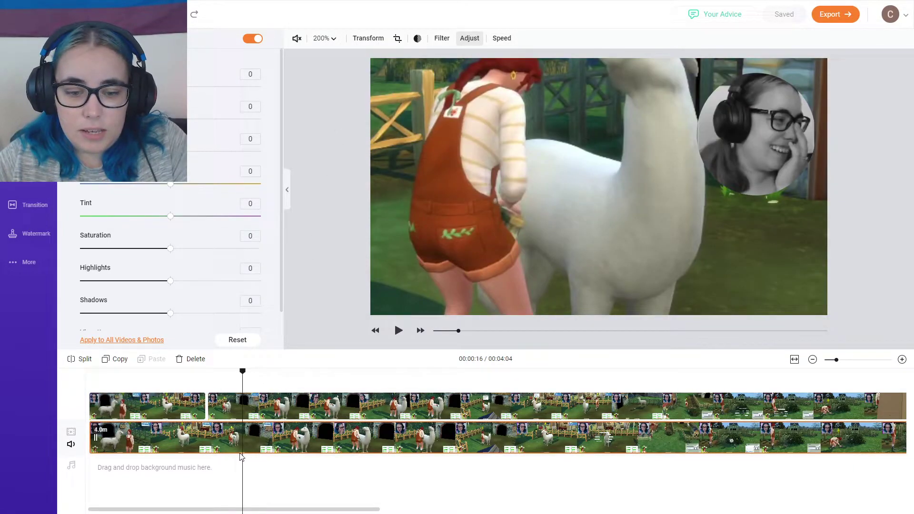
Fit the timeline to screen and shorten the webcam overlay clip from its end
left_click(272, 436)
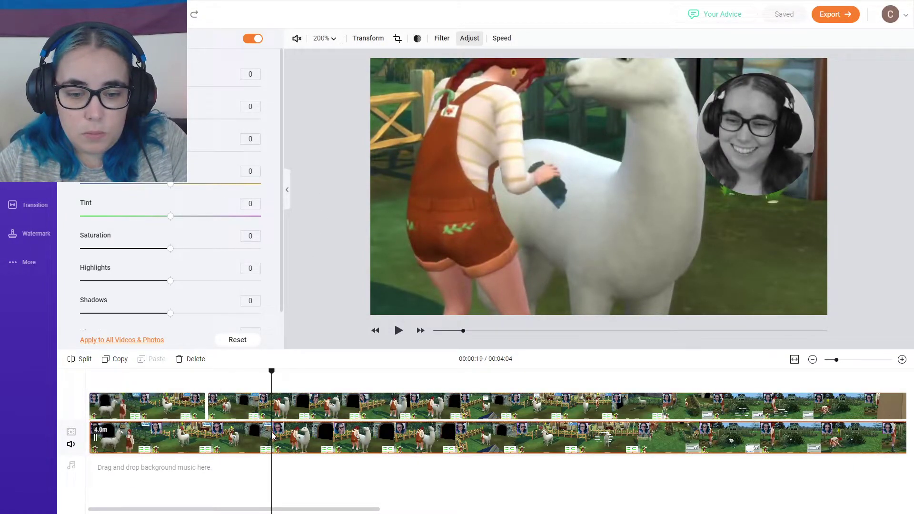
left_click(794, 360)
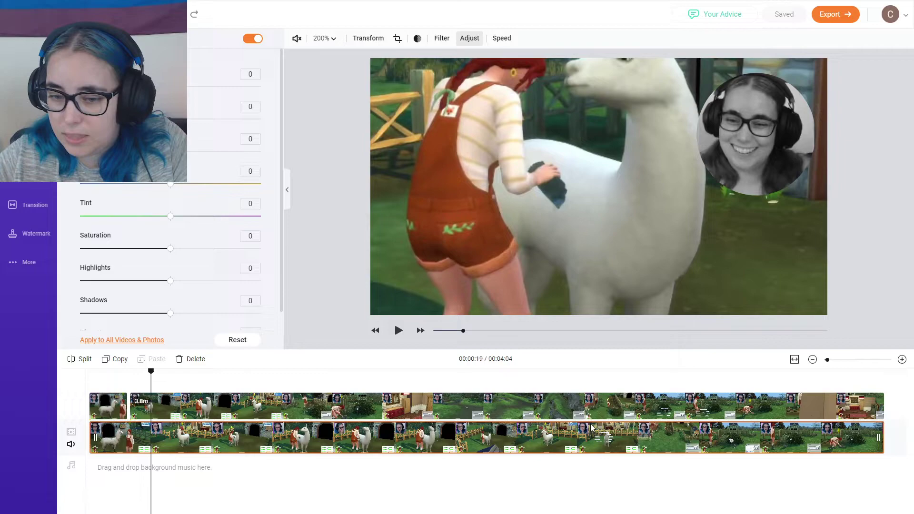
left_click_drag(882, 405, 364, 405)
left_click_drag(307, 404, 332, 408)
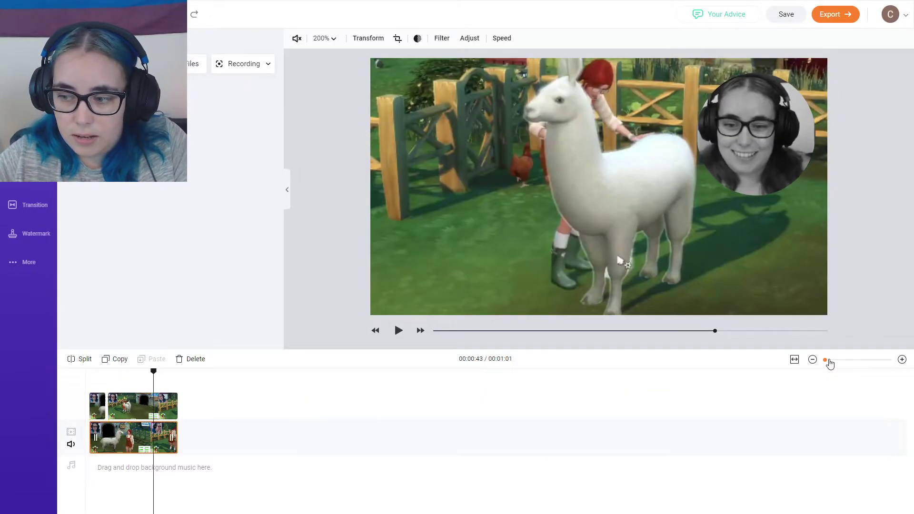
left_click_drag(826, 362, 837, 360)
left_click(581, 376)
Split the gameplay and webcam clips at the playhead around the 46–50 second marks
left_click(79, 359)
left_click(625, 413)
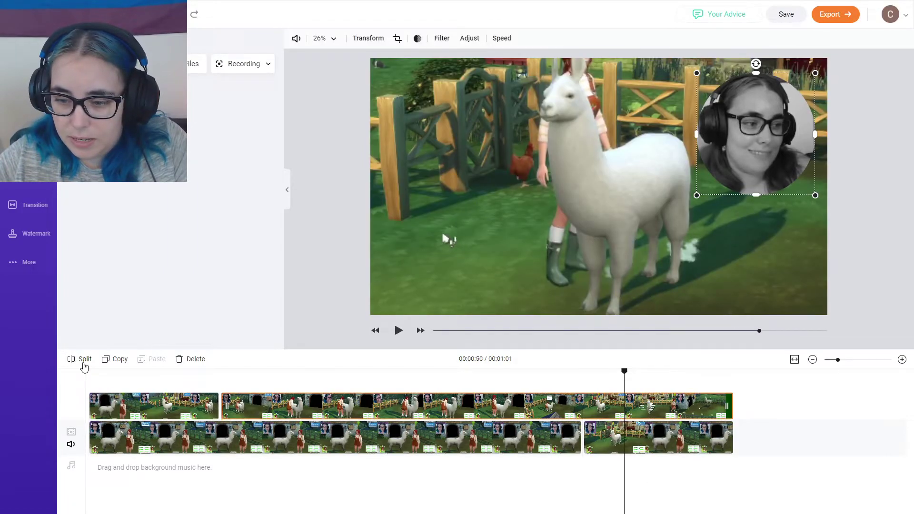
left_click(79, 359)
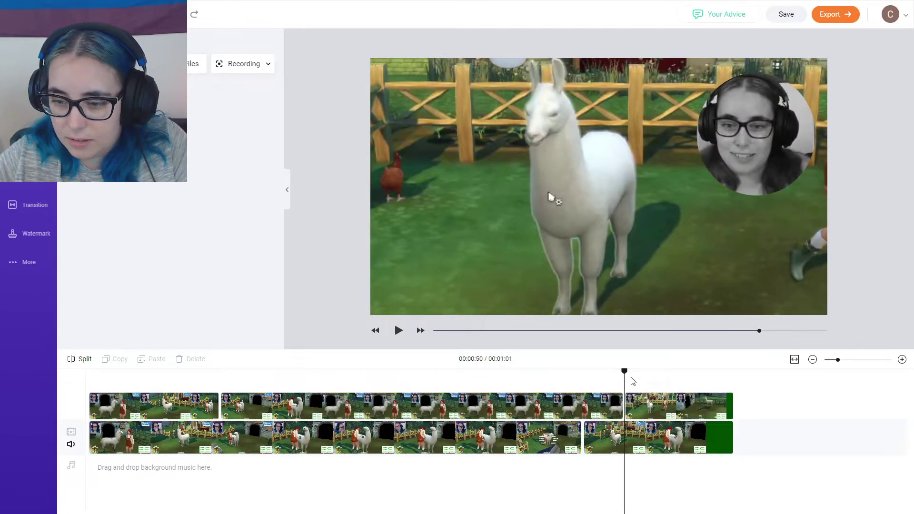
left_click_drag(624, 371, 583, 370)
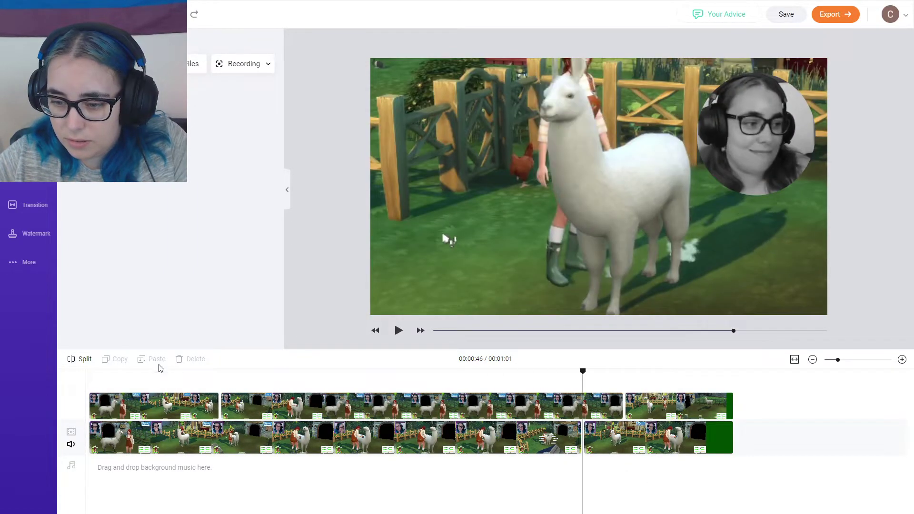
left_click(79, 359)
Delete the leftover webcam pieces and the final 14.3 s gameplay piece
left_click(599, 415)
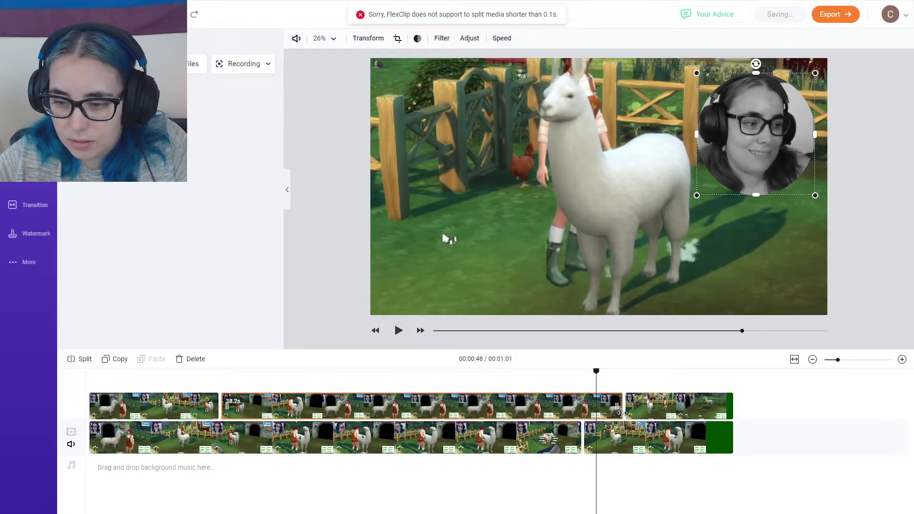
key("Delete")
left_click(613, 400)
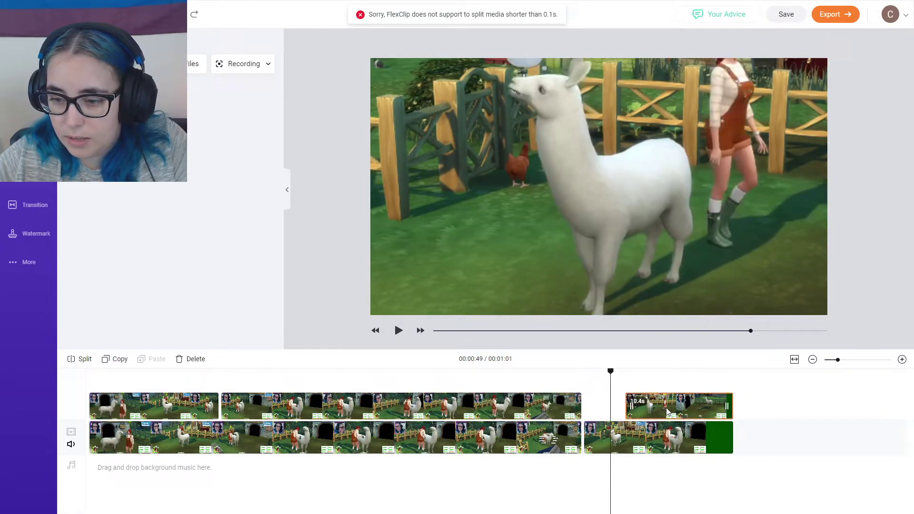
left_click(665, 406)
key("Delete")
left_click(635, 436)
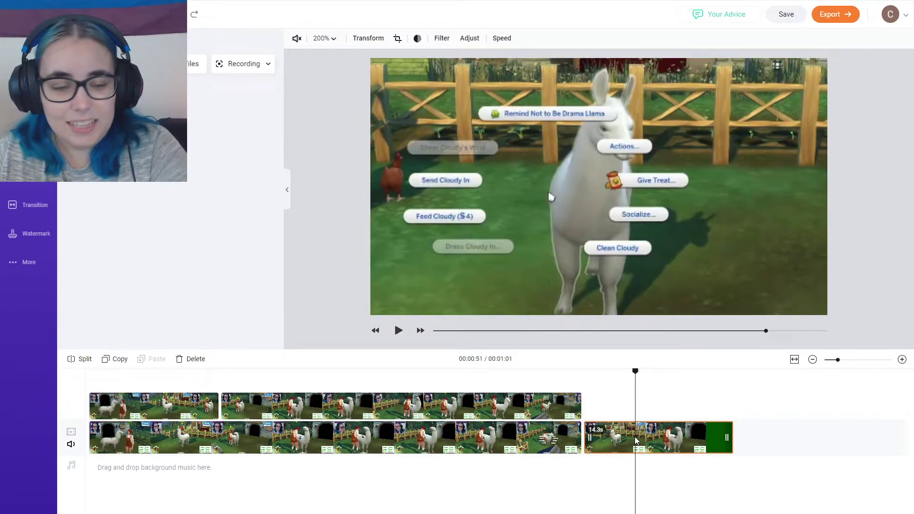
key("Delete")
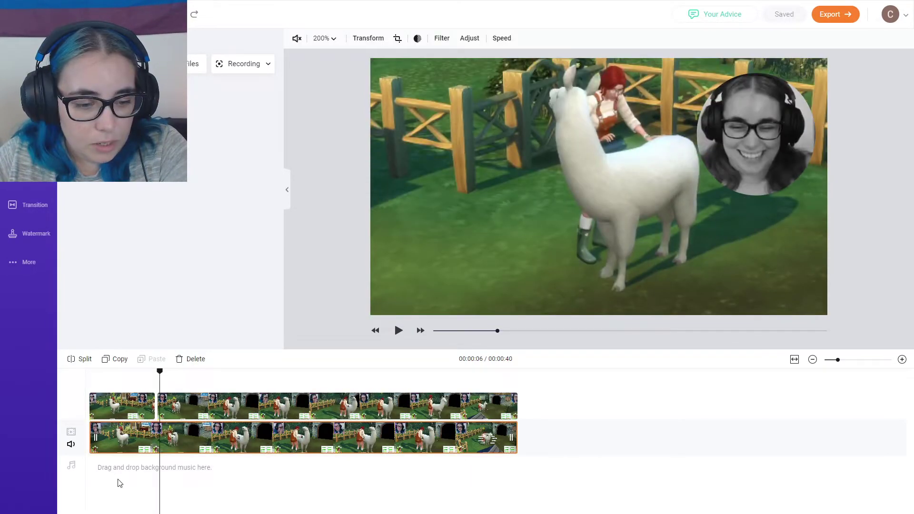
Import the Would You Kindly audio file as a music track
left_click(191, 64)
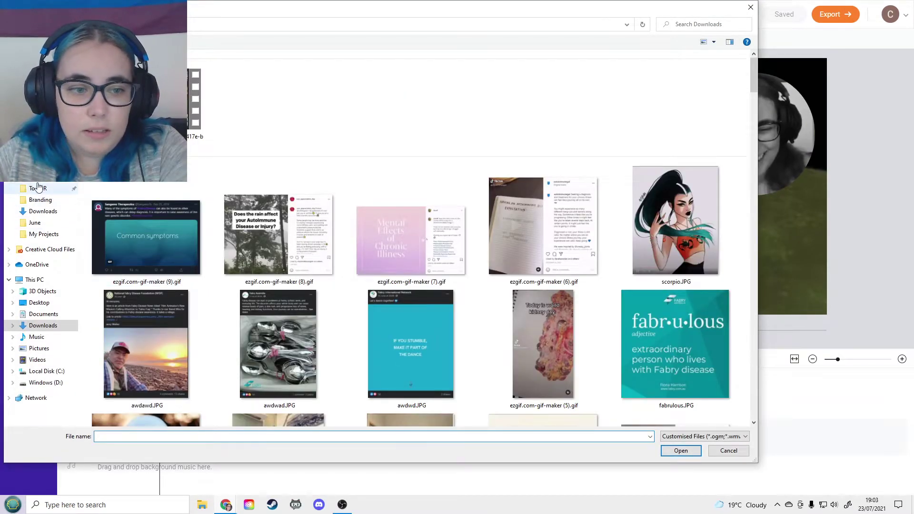
left_click(38, 188)
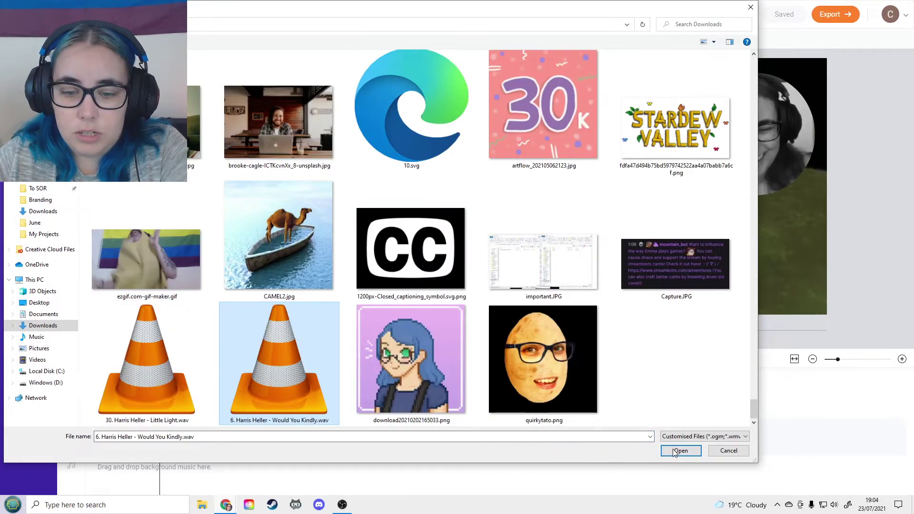
left_click(728, 450)
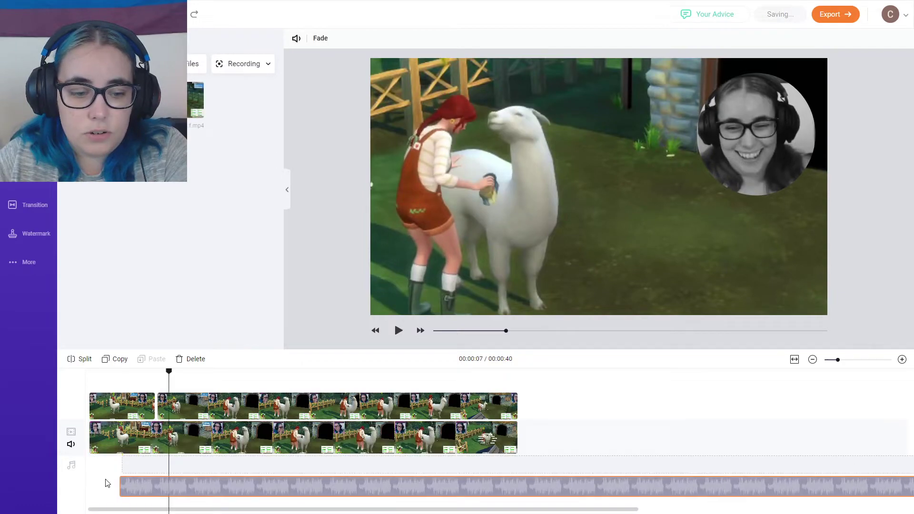
left_click(88, 467)
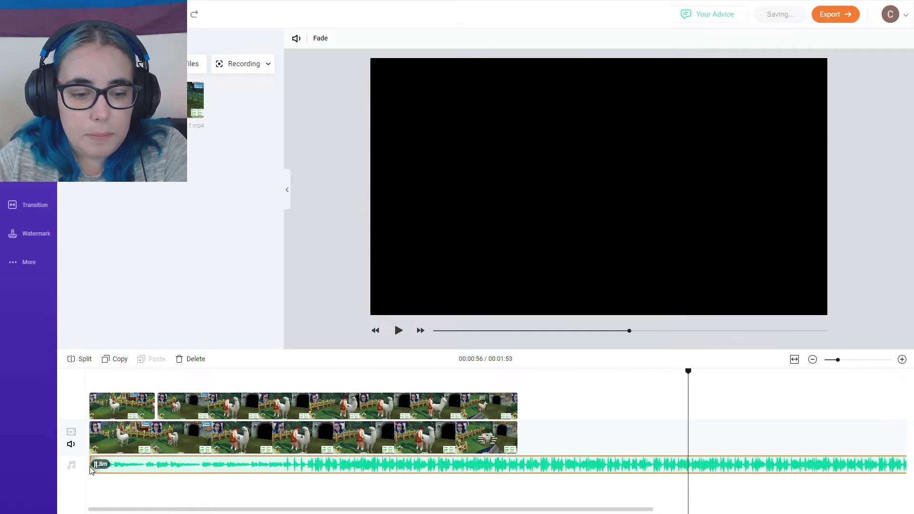
left_click(173, 467)
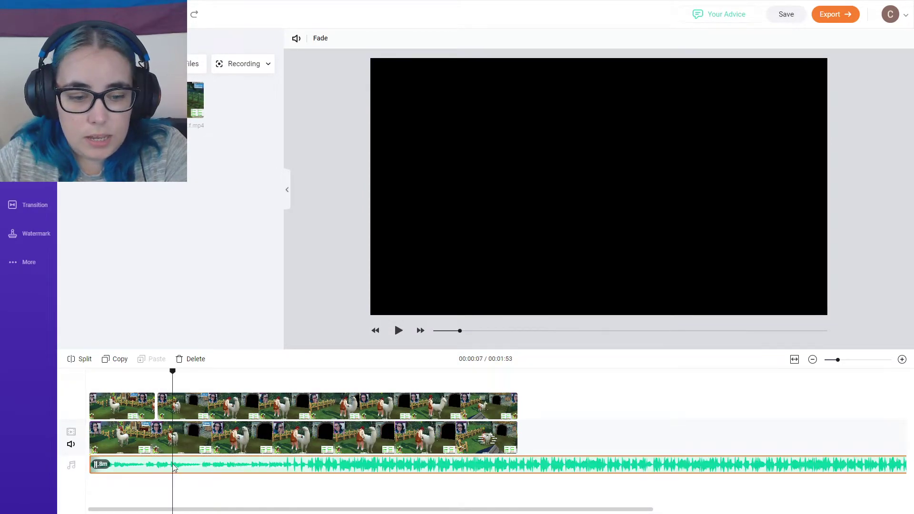
Set the music volume to 17 with 1.3 s fade-in and 2.5 s fade-out, then split the video
left_click(296, 38)
left_click(257, 78)
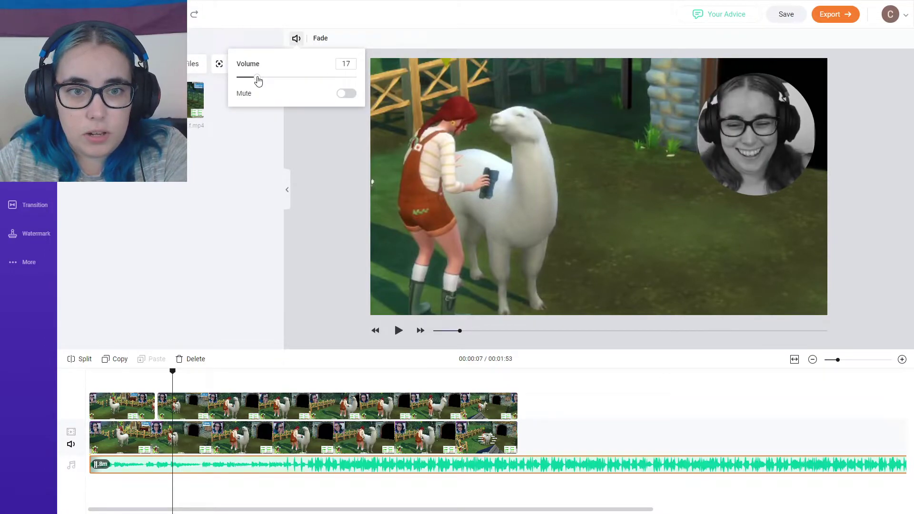
left_click(270, 78)
left_click(319, 41)
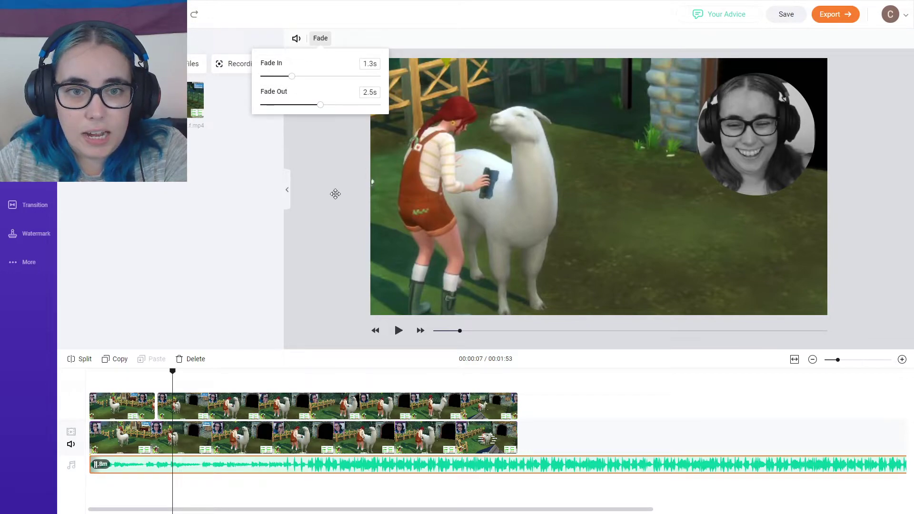
left_click(336, 194)
left_click(80, 359)
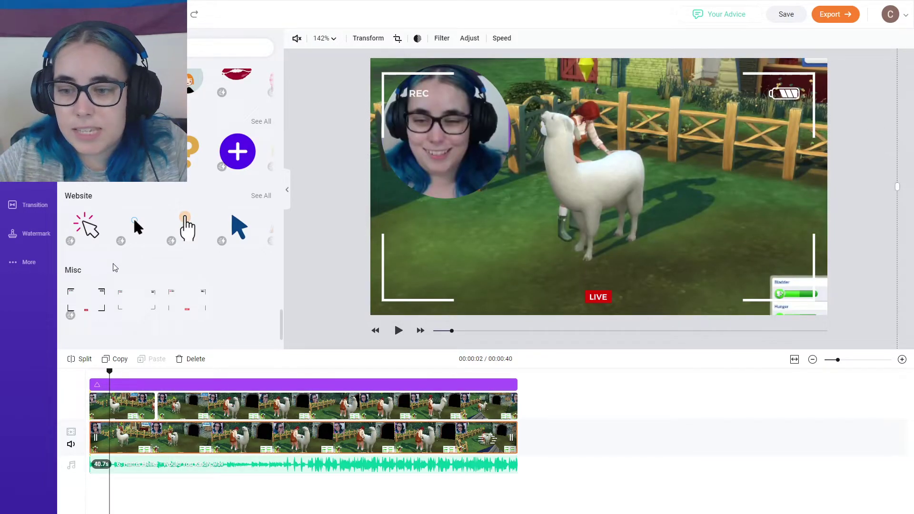
Add a heart sticker from Elements to the video and preview it
scroll(213, 322, "up", 5)
mouse_move(233, 257)
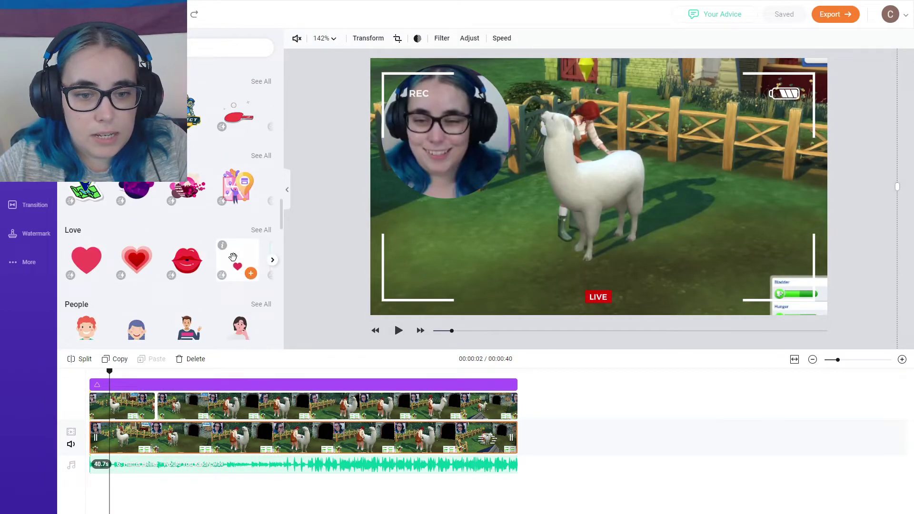
left_click_drag(233, 257, 235, 376)
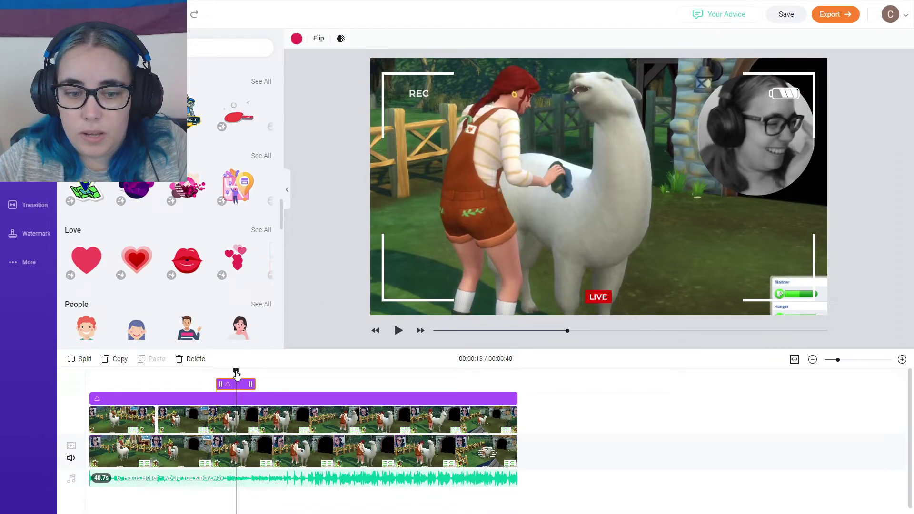
left_click(398, 330)
left_click(398, 330)
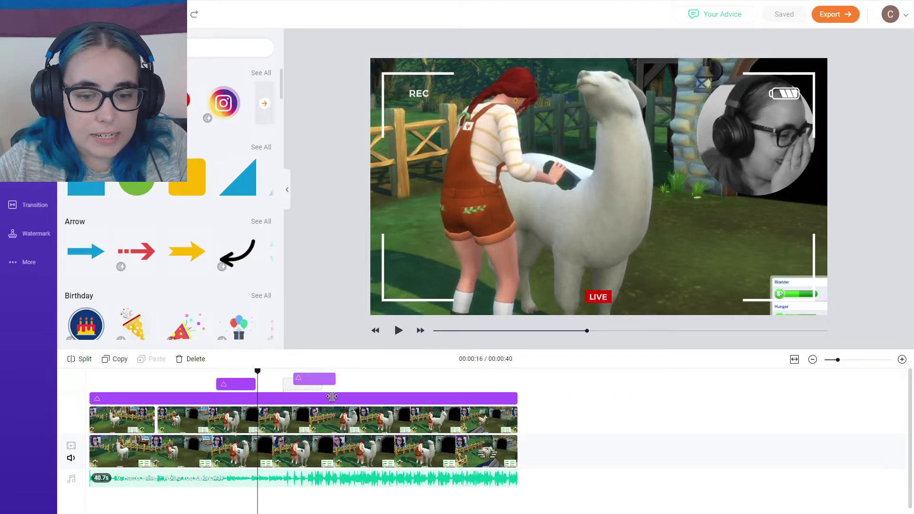
Place a black arrow sticker around 0:26 and add an opening text caption
left_click_drag(332, 396, 350, 381)
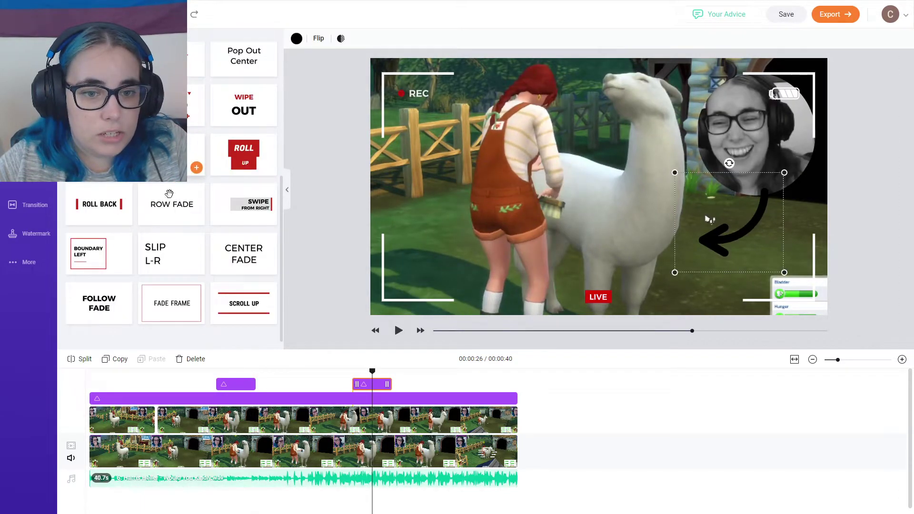
scroll(169, 193, "up", 5)
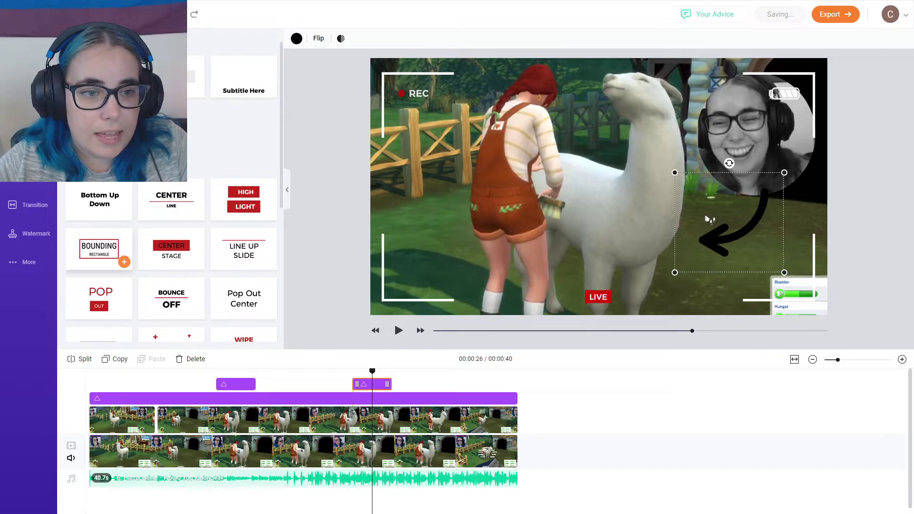
left_click(124, 262)
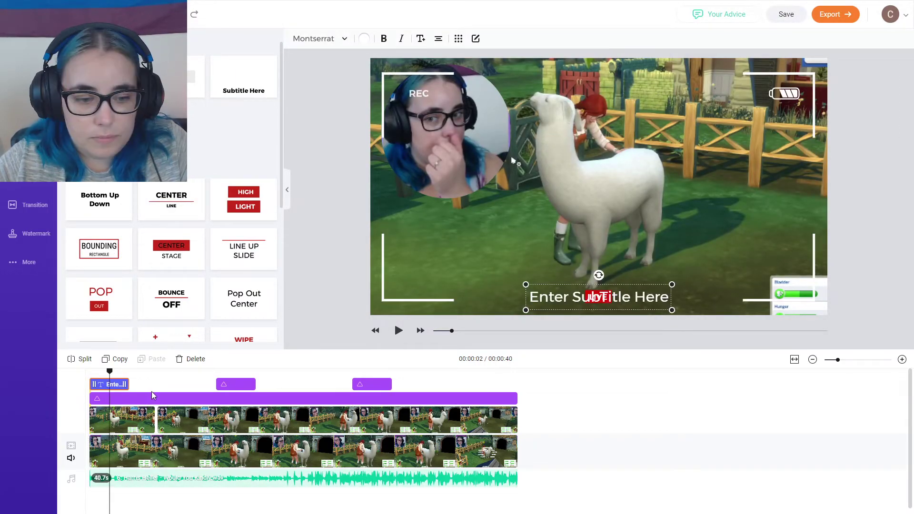
Delete the REC frame overlay, retype the opening caption as 'Text here', and replay from the start
left_click(152, 398)
key("Delete")
left_click(110, 384)
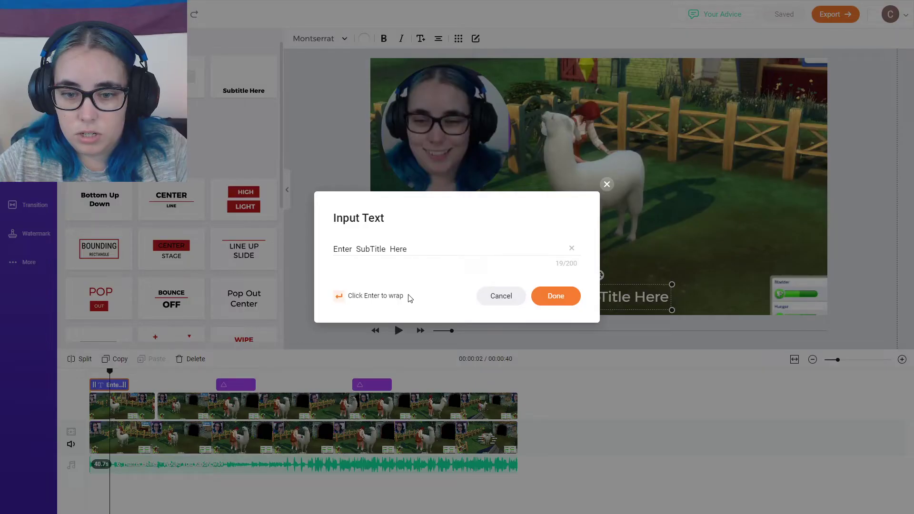
key("ctrl+a")
type("Text h")
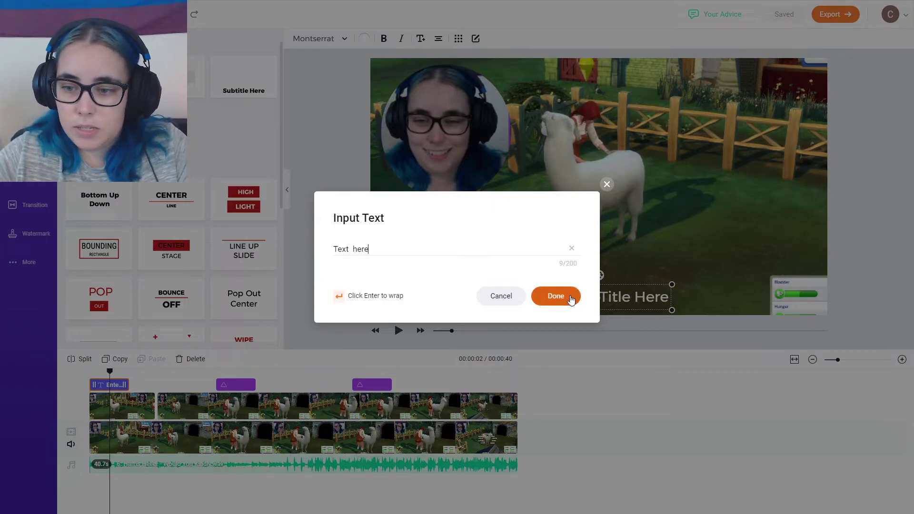
left_click(570, 298)
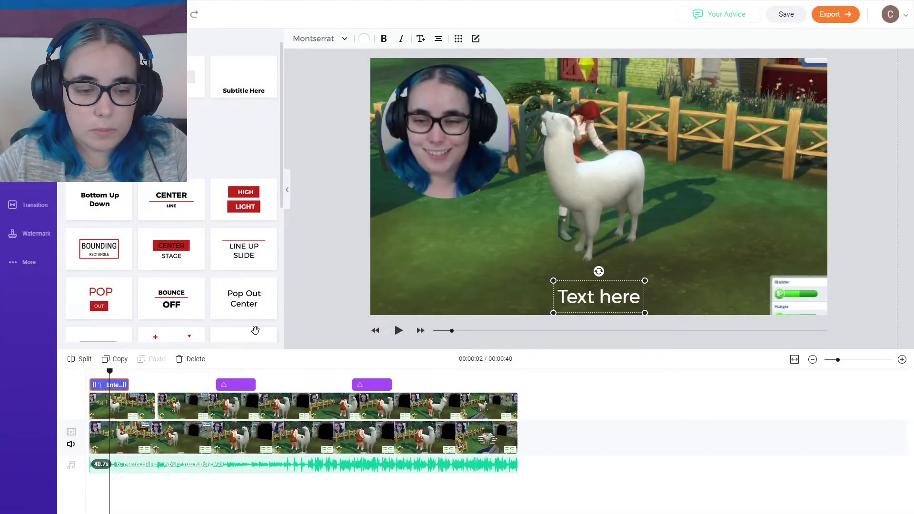
left_click(108, 371)
left_click_drag(100, 374, 88, 375)
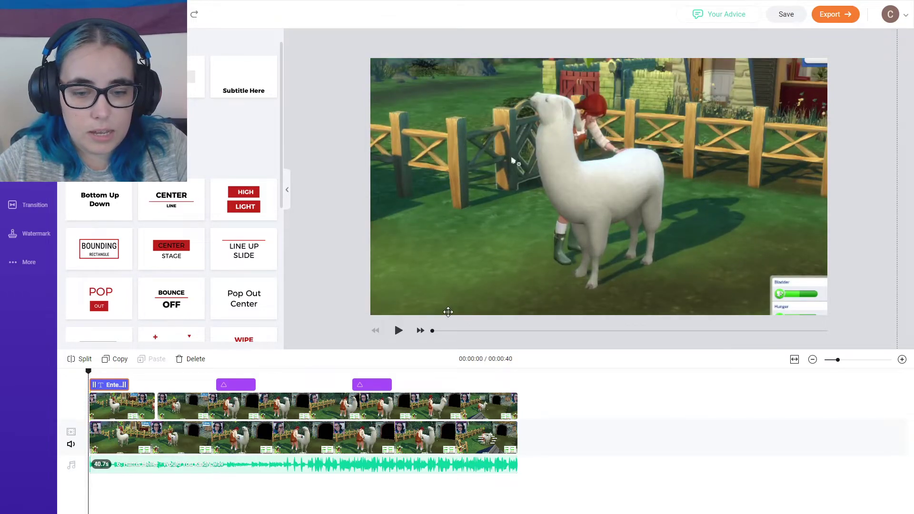
left_click(397, 332)
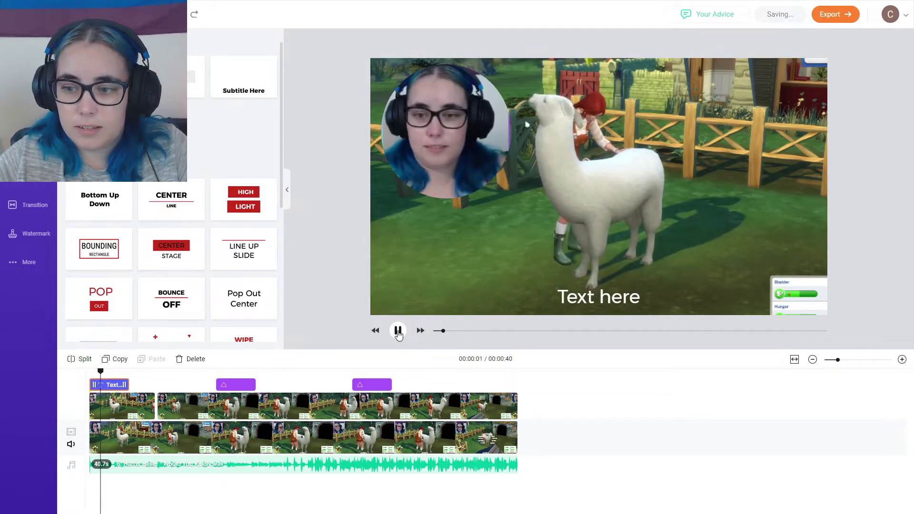
Add a text watermark with the channel name from More > Watermark, fixing a typo
left_click(32, 269)
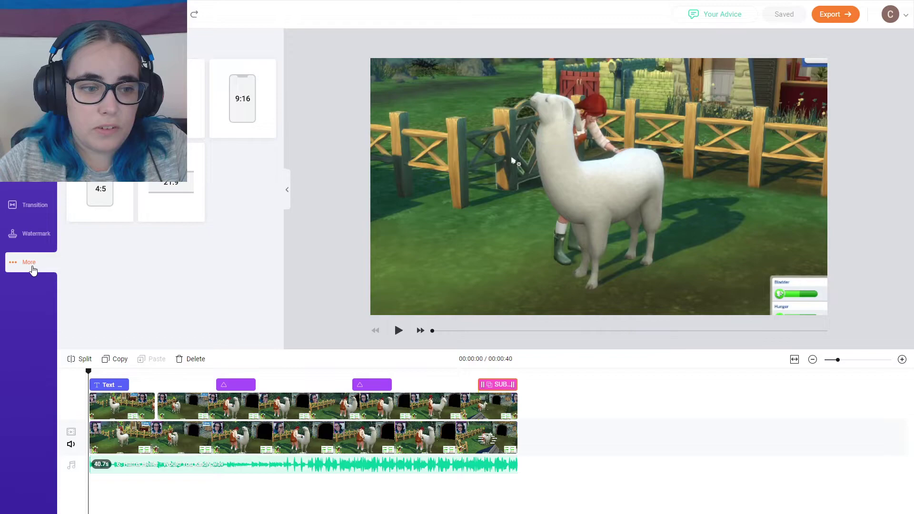
left_click(32, 236)
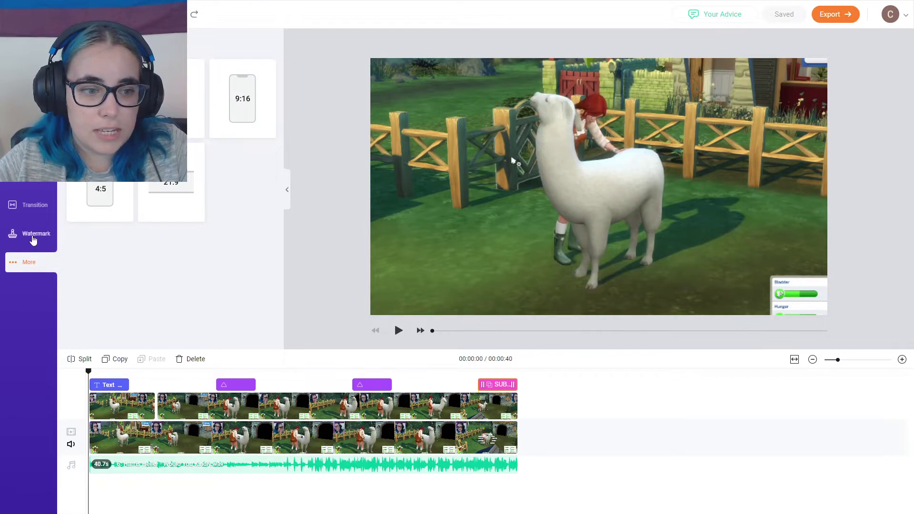
left_click(32, 203)
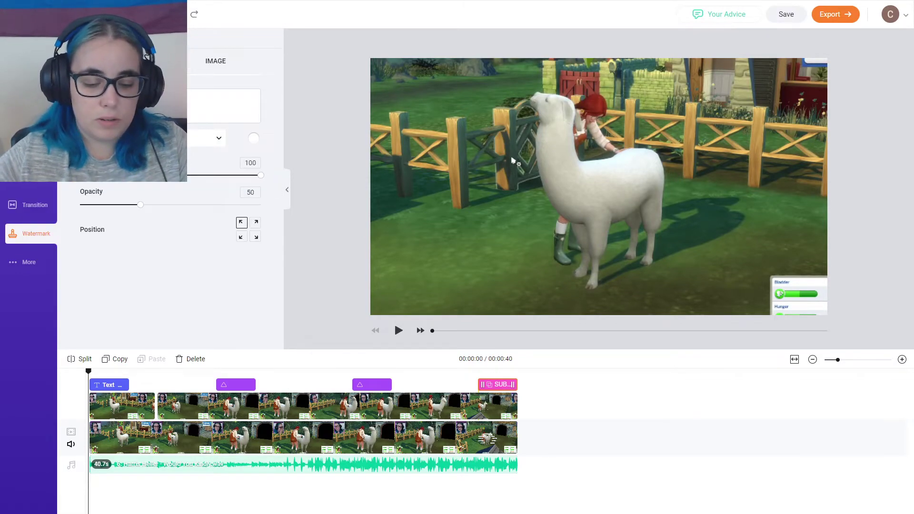
type("Watermark")
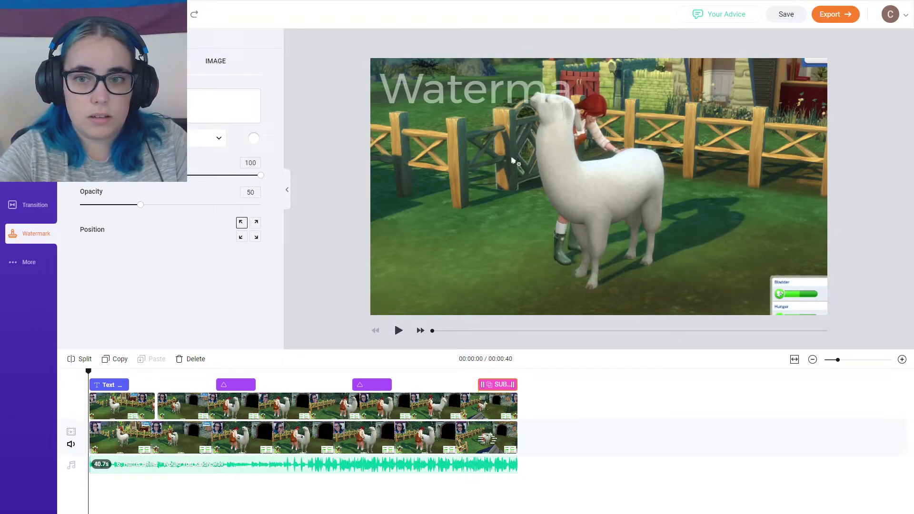
type("j")
key("BackSpace")
key("BackSpace")
key("BackSpace")
key("BackSpace")
key("BackSpace")
key("BackSpace")
key("BackSpace")
key("BackSpace")
key("BackSpace")
key("BackSpace")
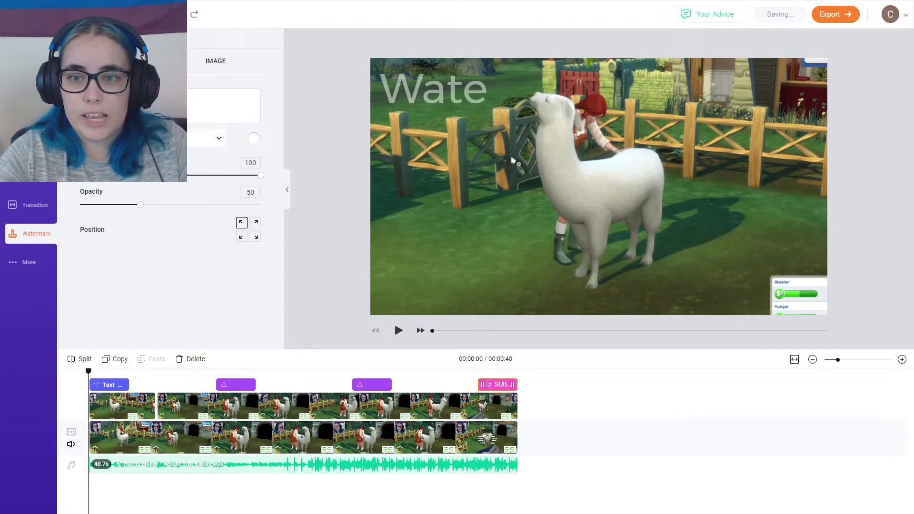
type("Quirky")
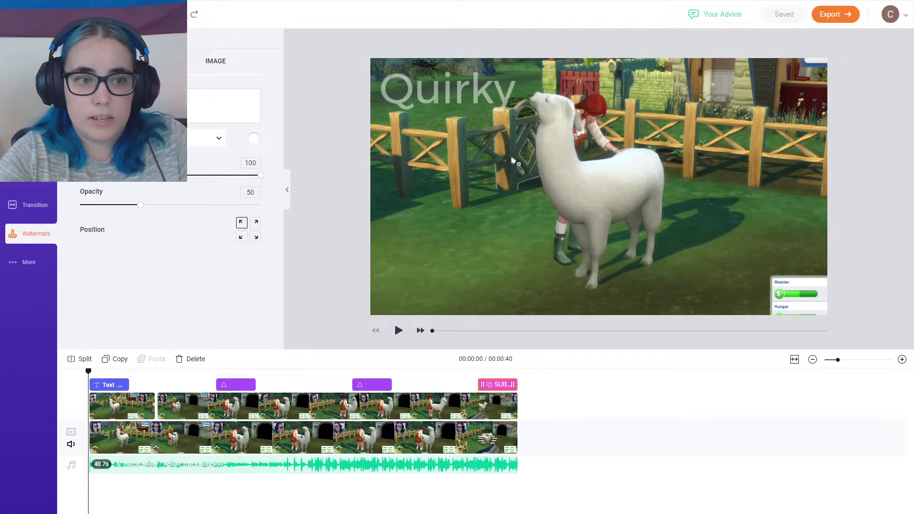
type("Pixel")
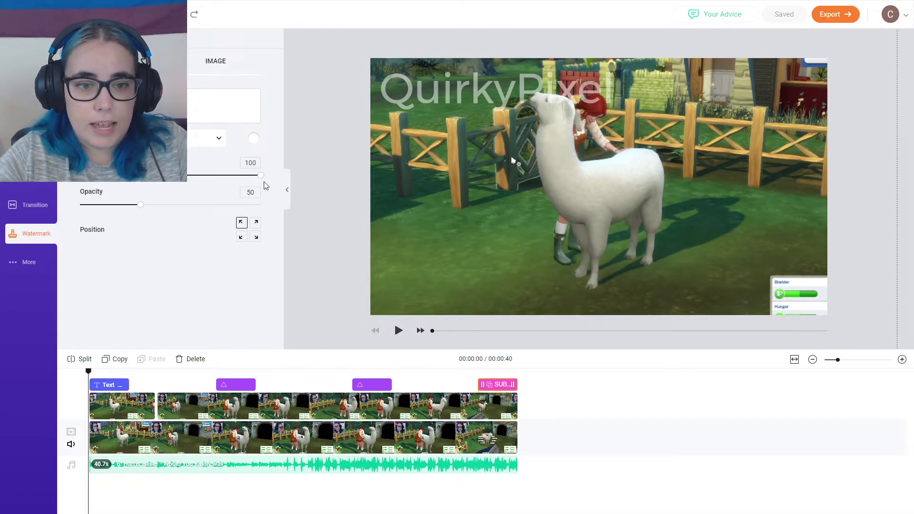
Shrink the watermark to size 28, shift the gameplay video down, and place the watermark bottom-right
left_click_drag(260, 175, 131, 175)
left_click(431, 74)
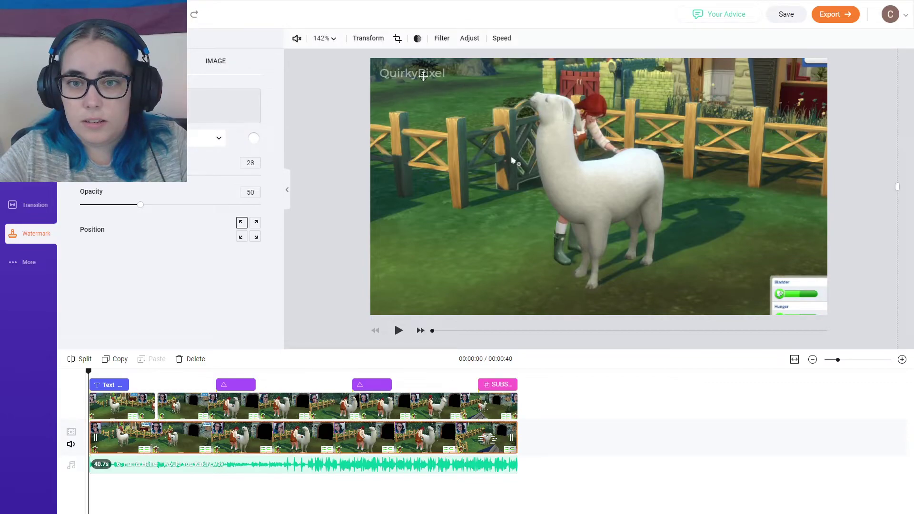
left_click_drag(404, 75, 402, 115)
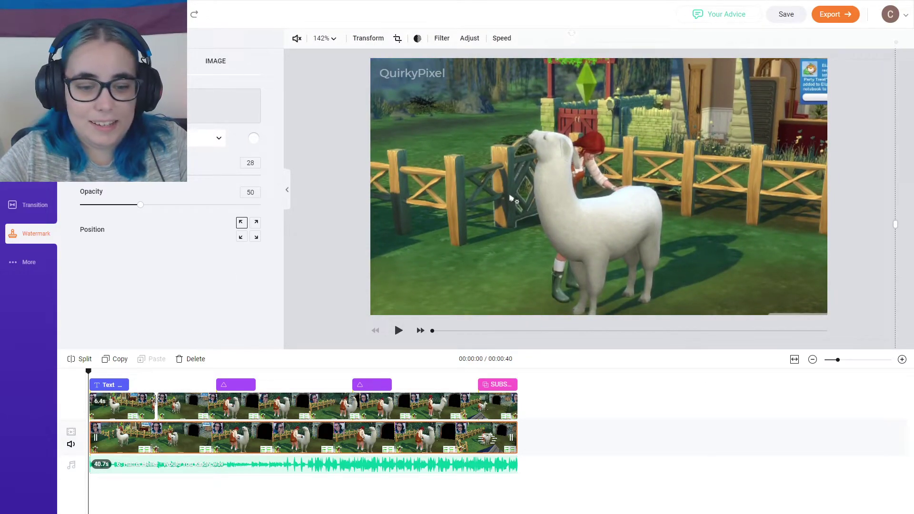
left_click(280, 309)
left_click(255, 237)
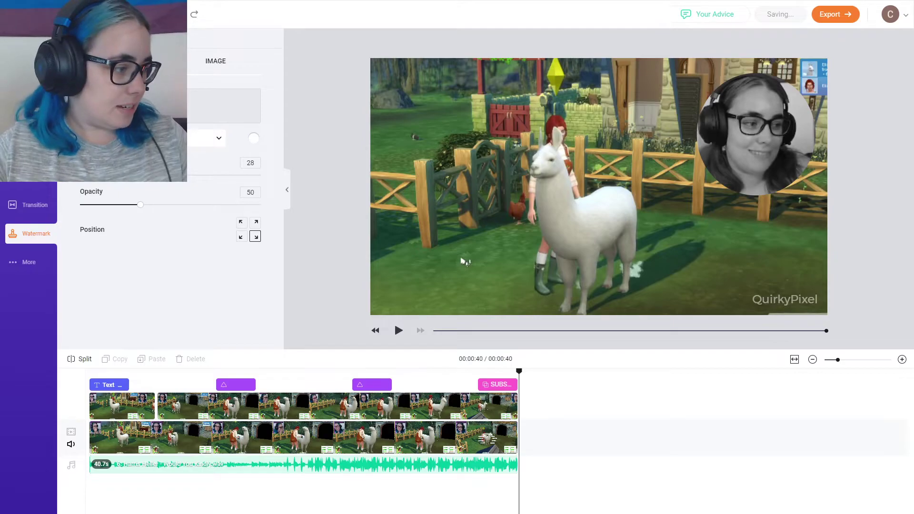
left_click(828, 18)
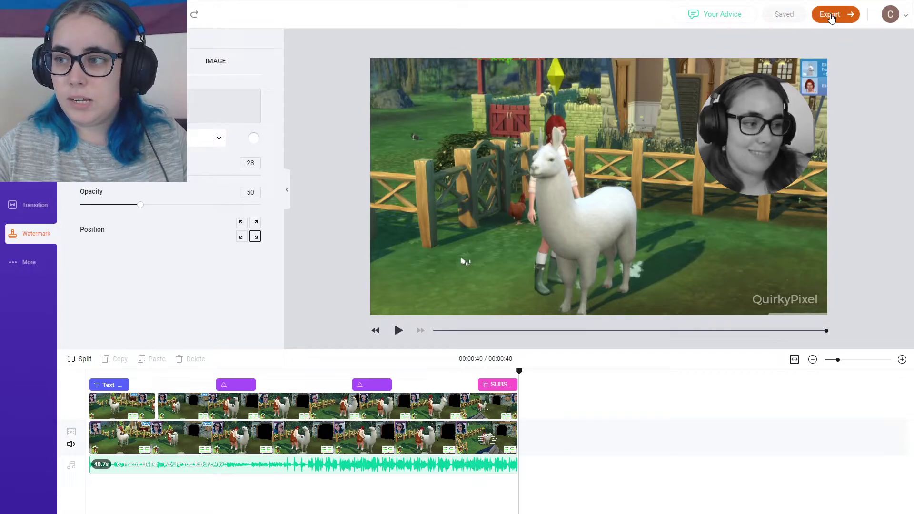
Export the video at 1080p without an intro
left_click(831, 16)
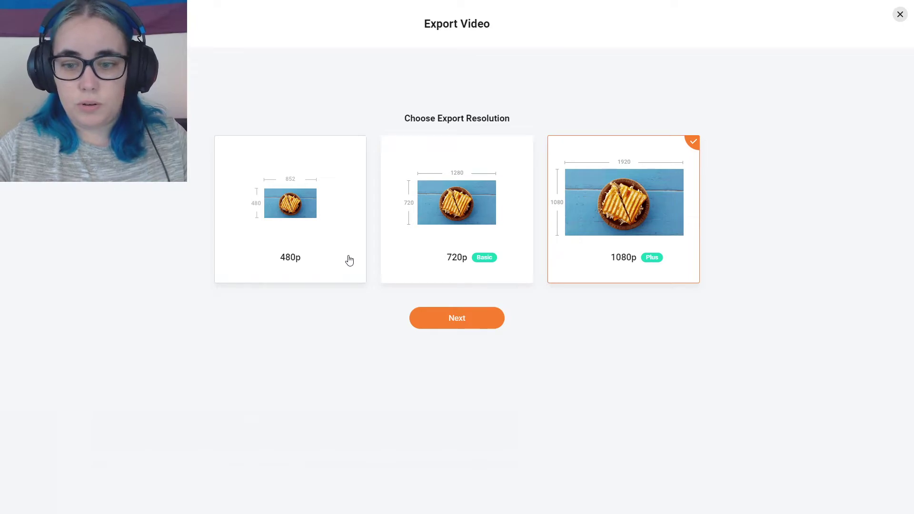
left_click(464, 319)
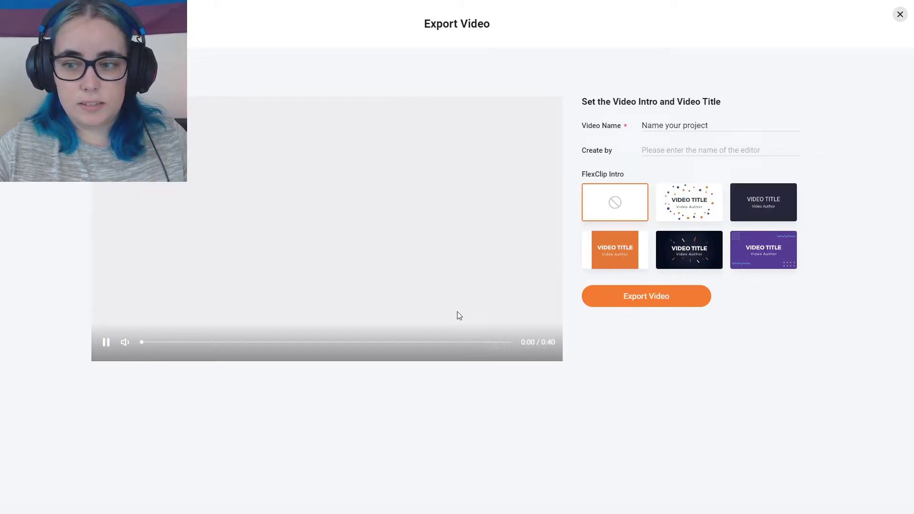
left_click(621, 300)
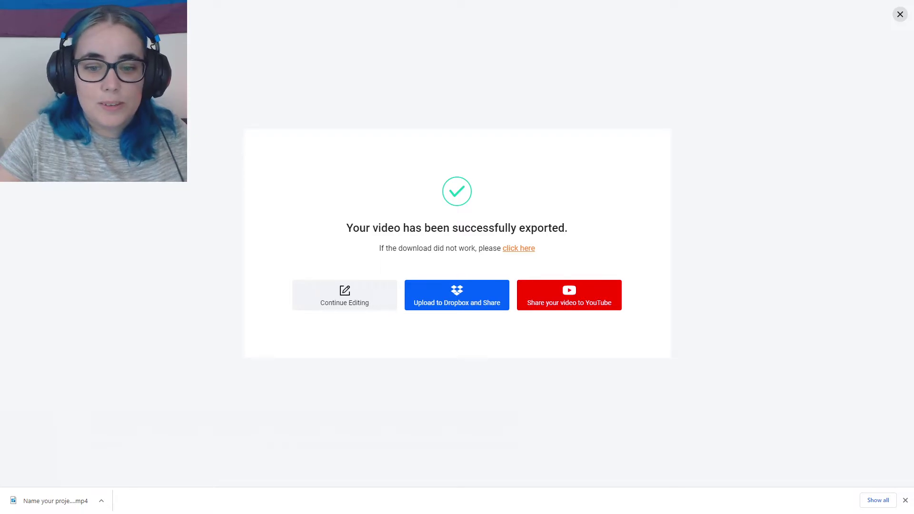
Leave the browser's full-screen mode once the MP4 export completes
key("F11")
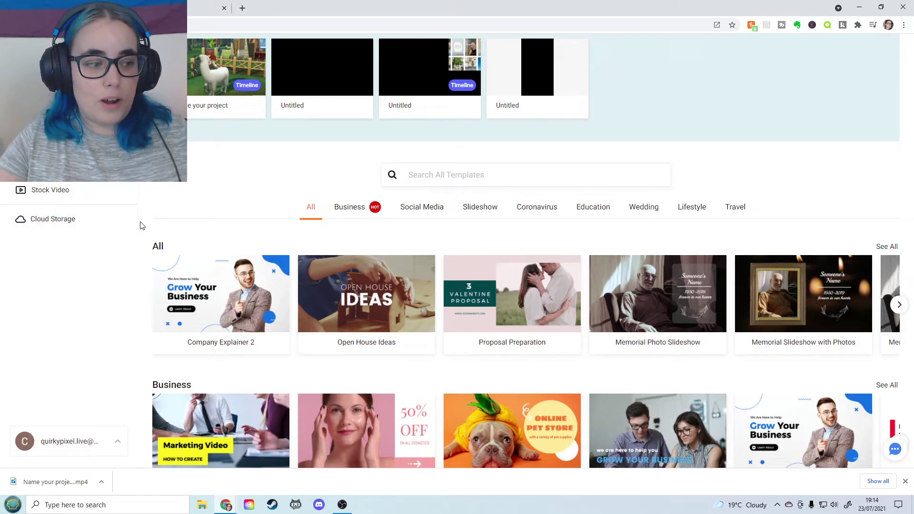
Scroll through the dashboard's template categories, then go to the Projects page
scroll(140, 226, "down", 10)
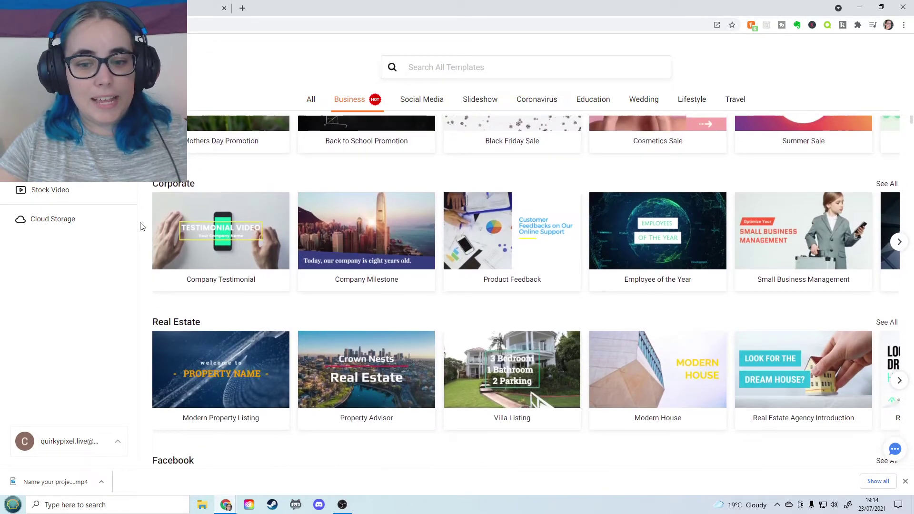
scroll(141, 225, "down", 10)
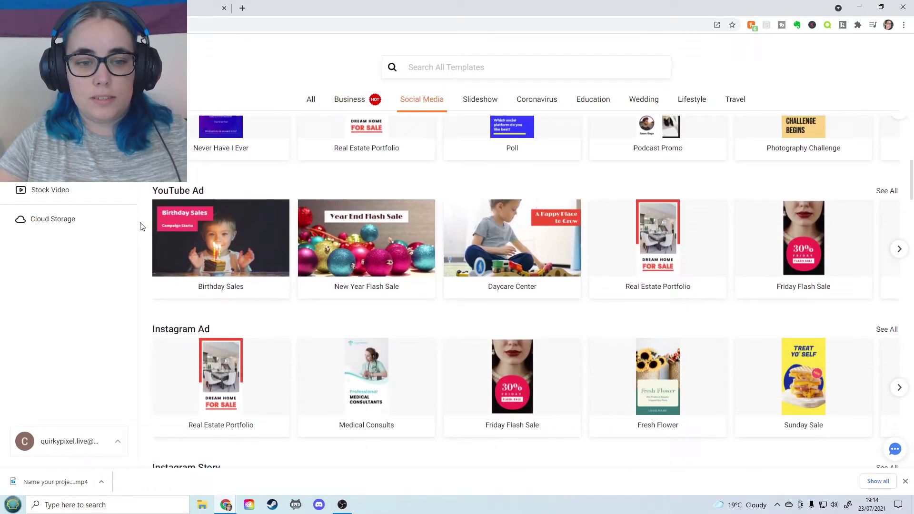
scroll(140, 226, "down", 10)
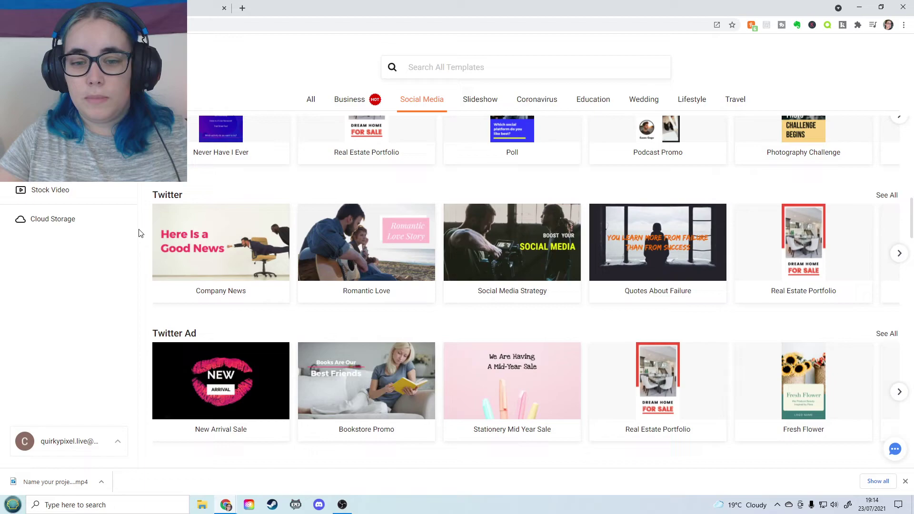
scroll(141, 233, "down", 3)
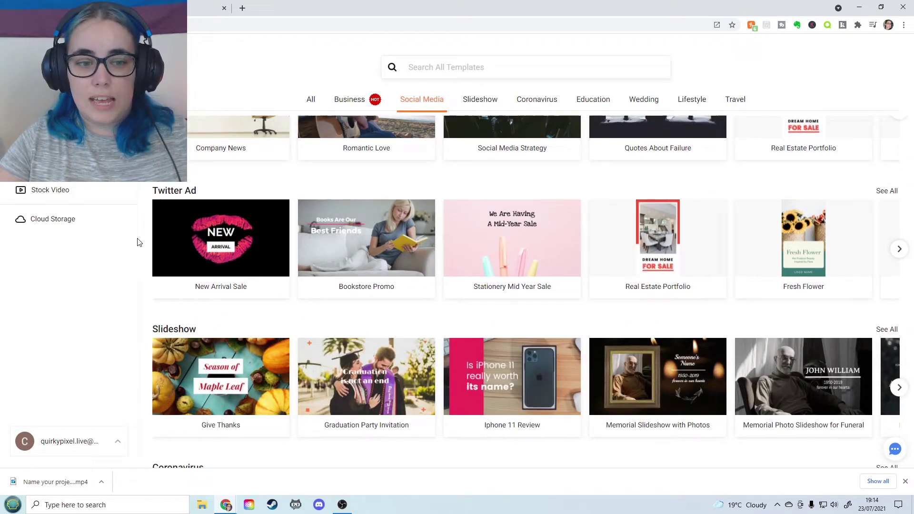
scroll(140, 244, "down", 3)
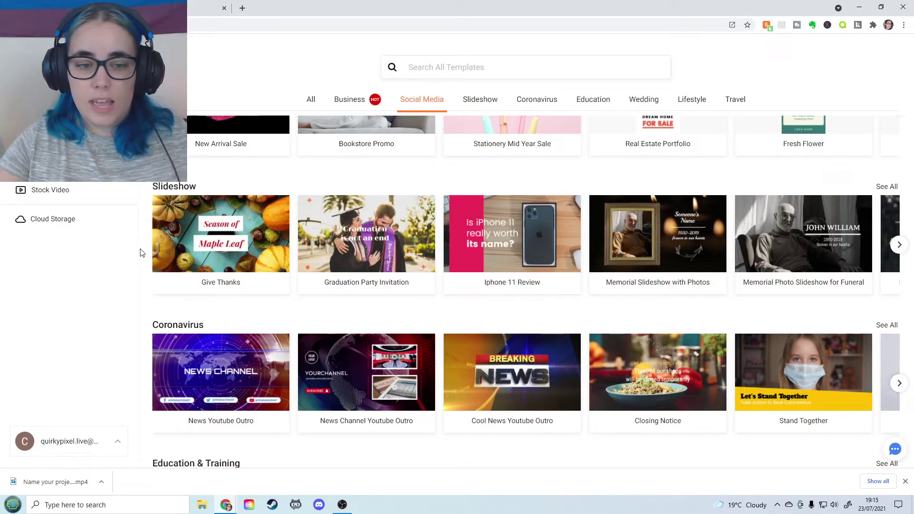
scroll(142, 257, "down", 11)
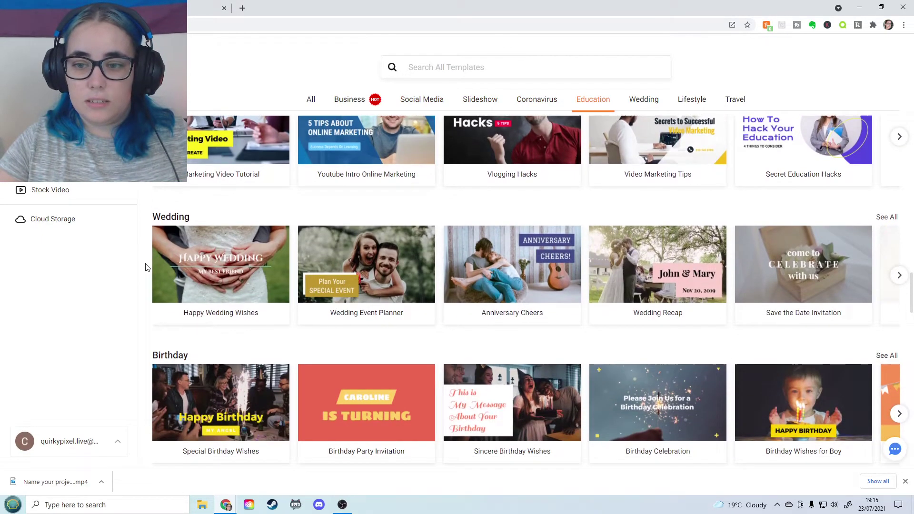
scroll(146, 267, "down", 8)
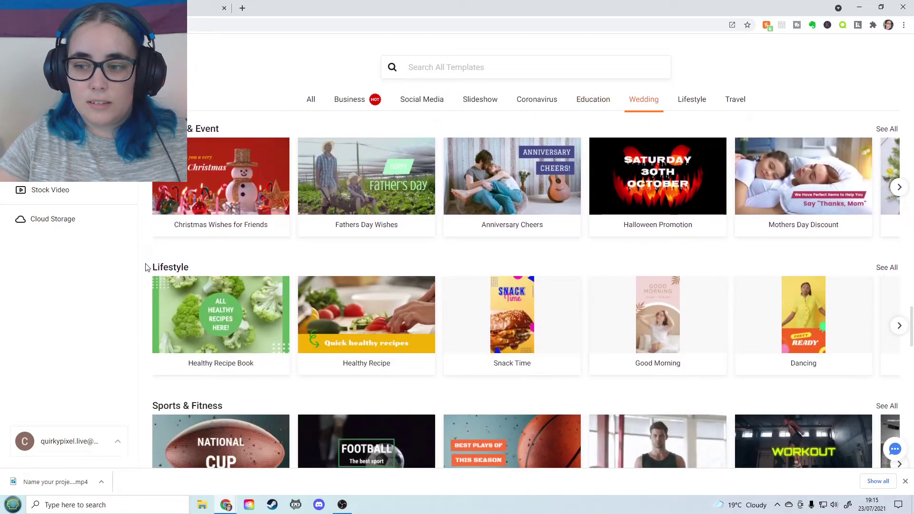
scroll(147, 268, "down", 6)
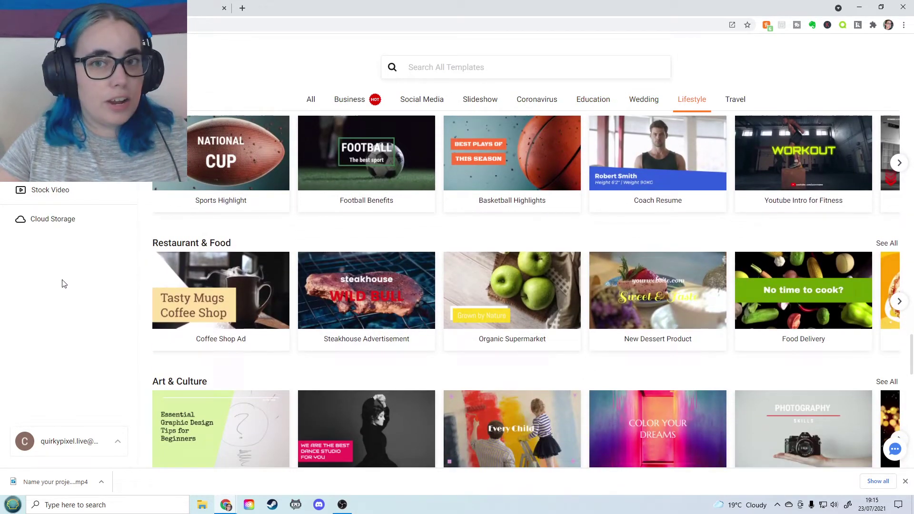
left_click(52, 160)
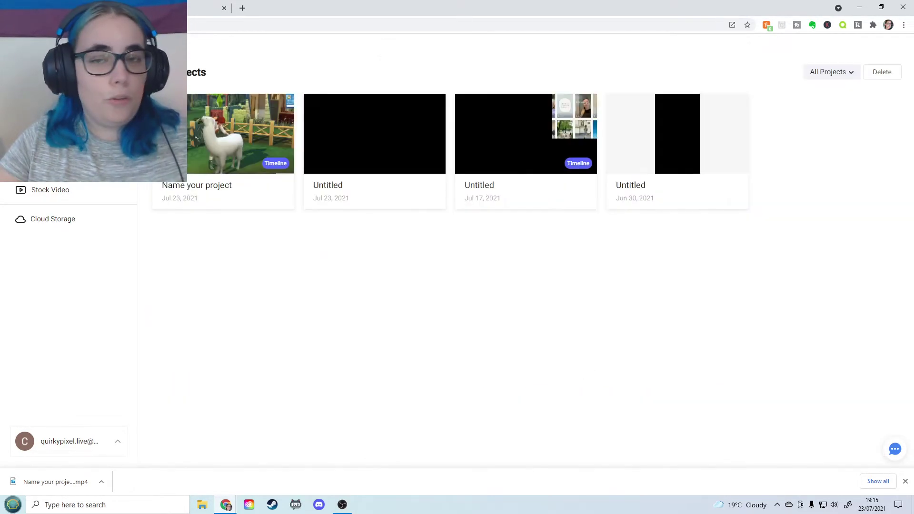
Open the llama project in the editor and browse the Text templates panel
left_click(229, 133)
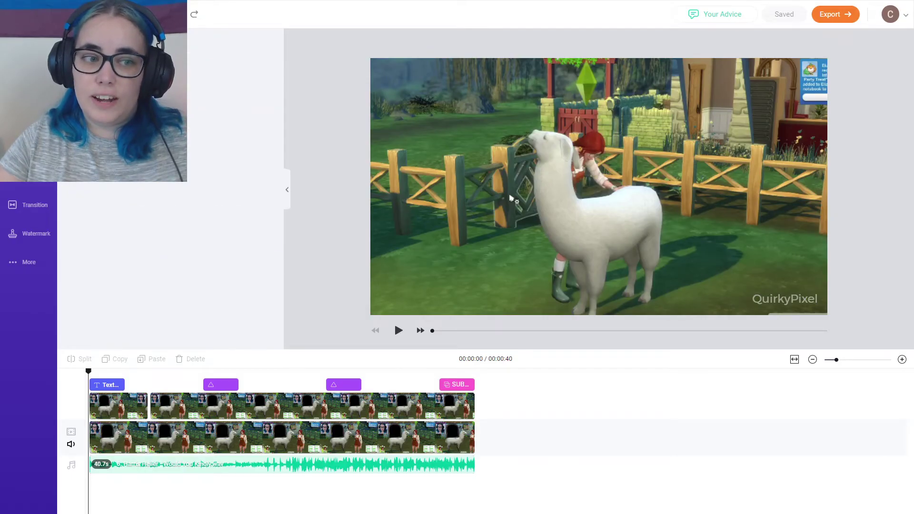
left_click(26, 188)
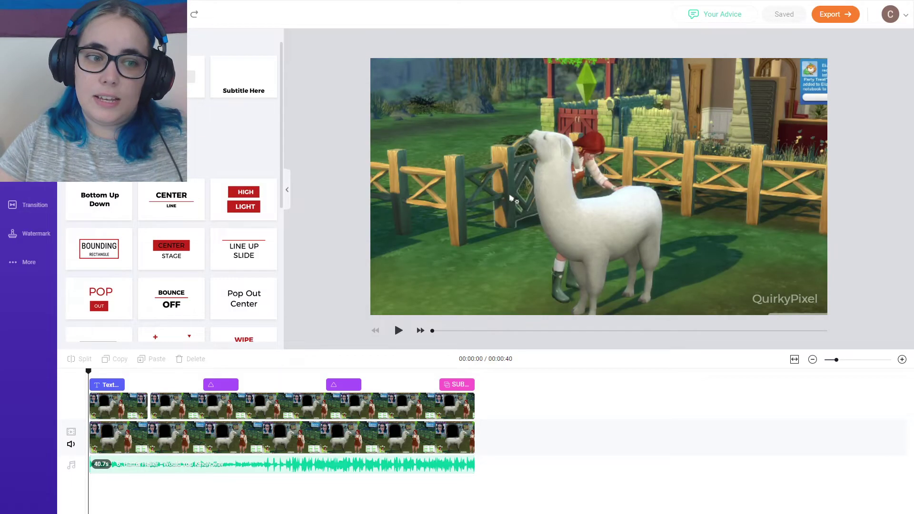
scroll(172, 257, "down", 5)
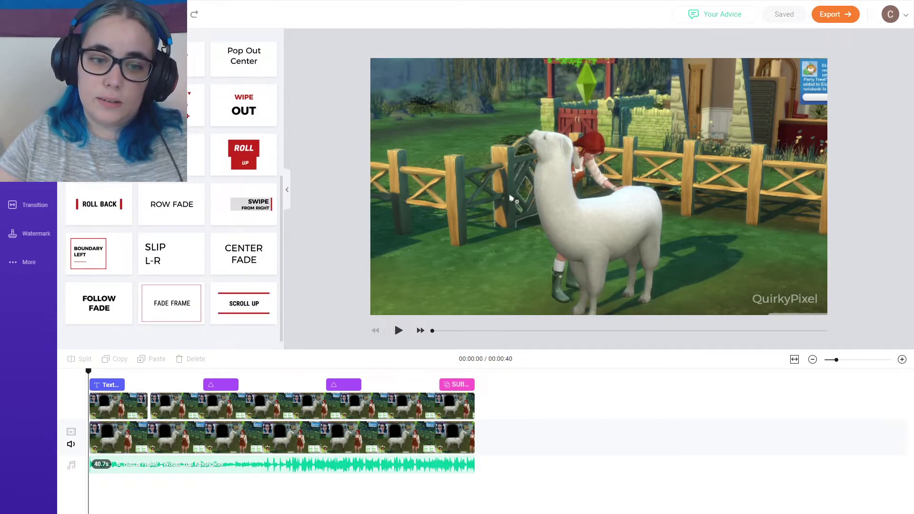
scroll(171, 190, "up", 15)
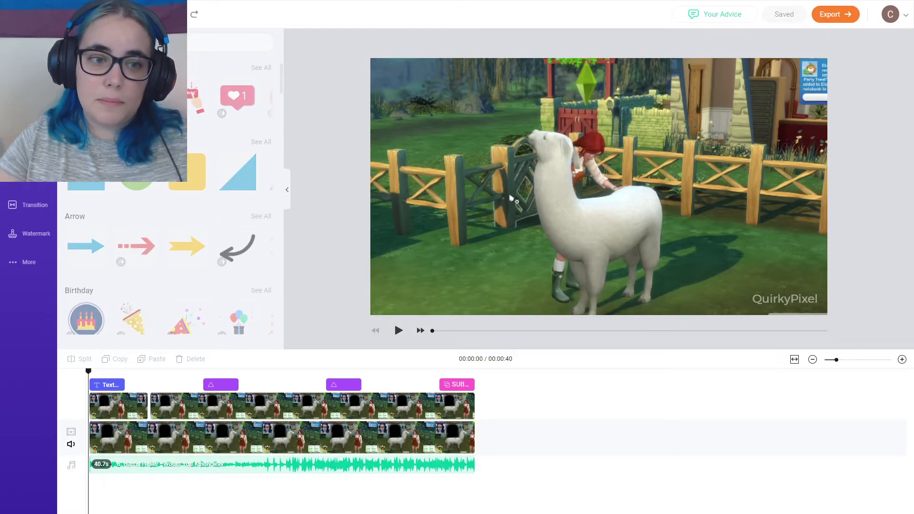
scroll(170, 191, "down", 10)
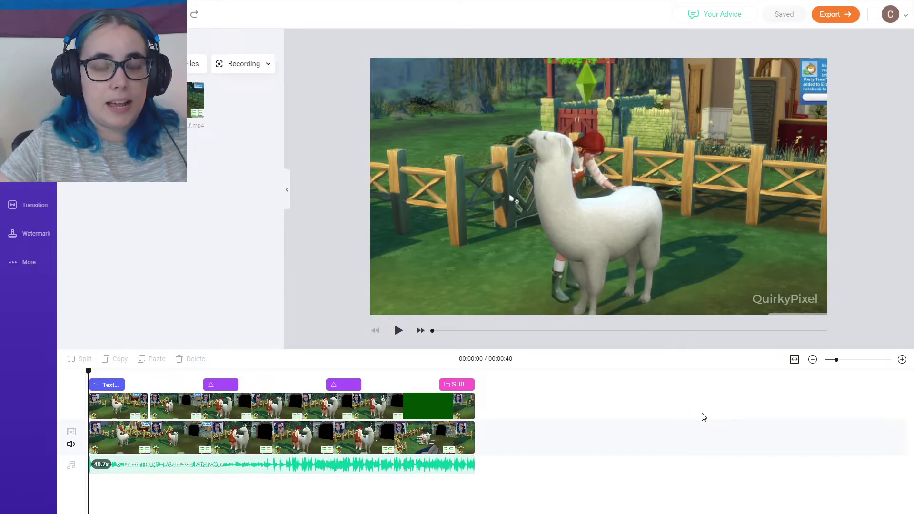
left_click(207, 412)
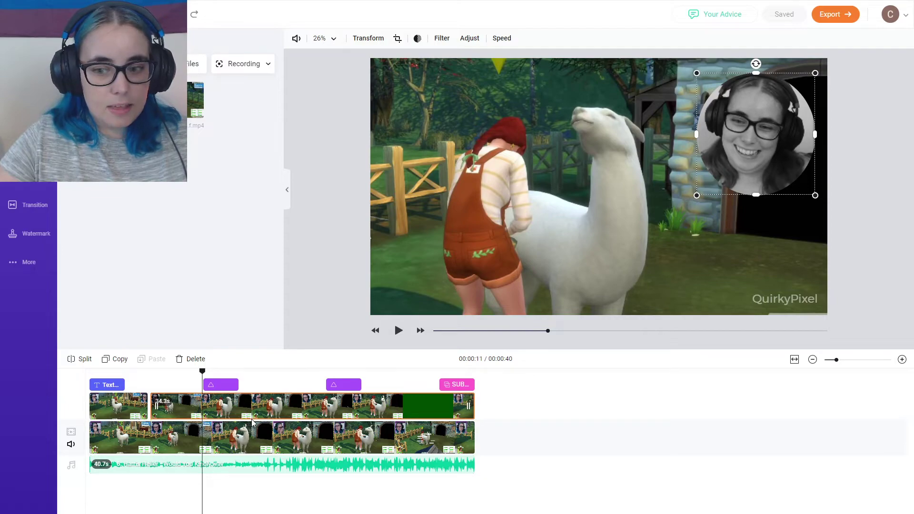
right_click(221, 410)
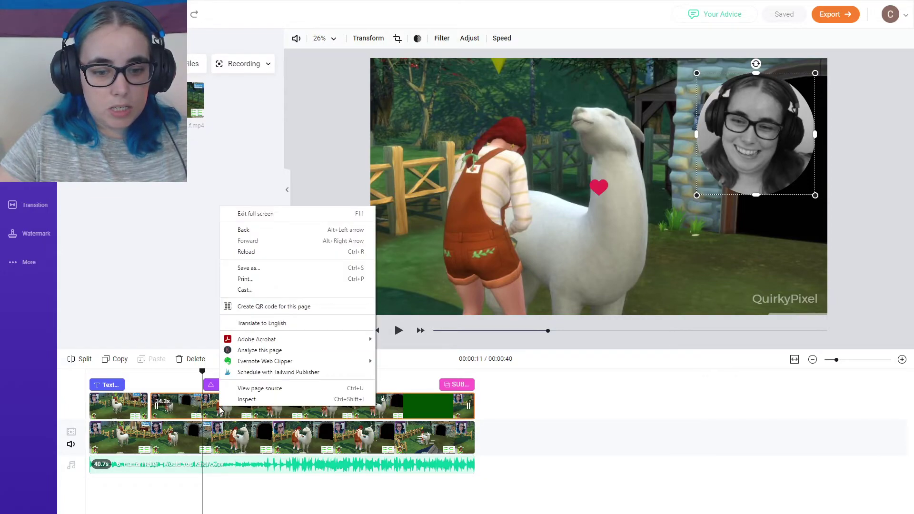
left_click(216, 410)
mouse_move(195, 102)
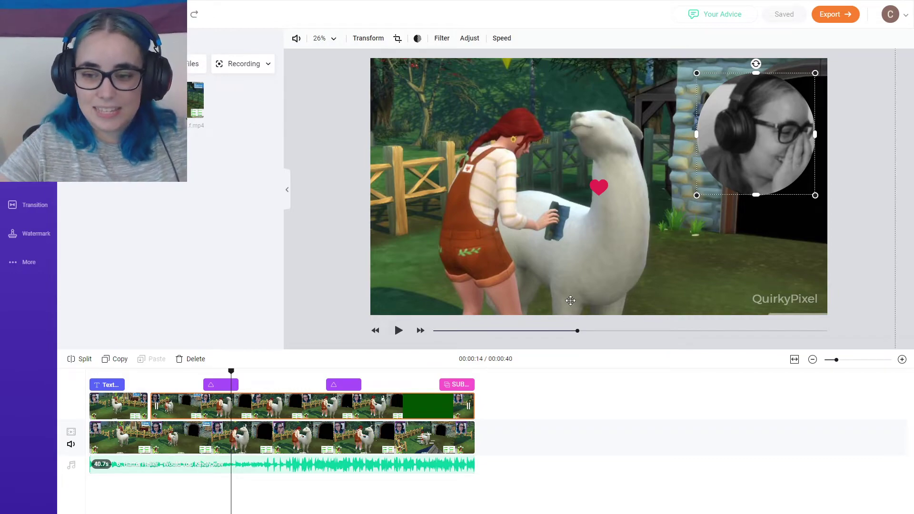
Zoom the timeline in, add the .wav recording, and drag it later in the video
left_click(808, 361)
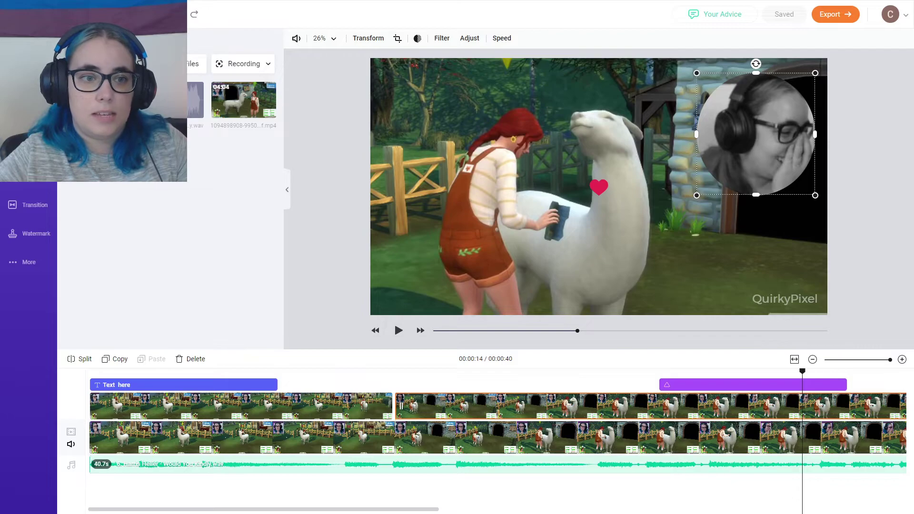
left_click_drag(853, 405, 101, 463)
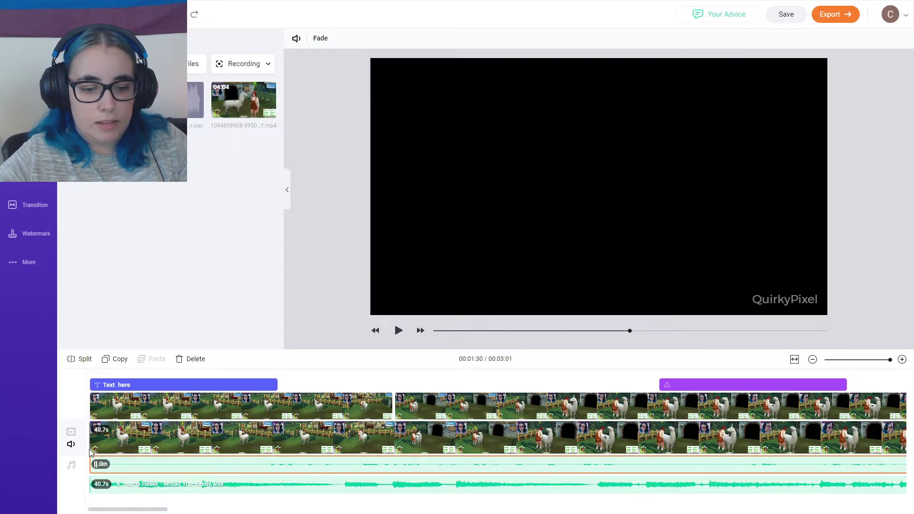
left_click_drag(94, 465, 884, 475)
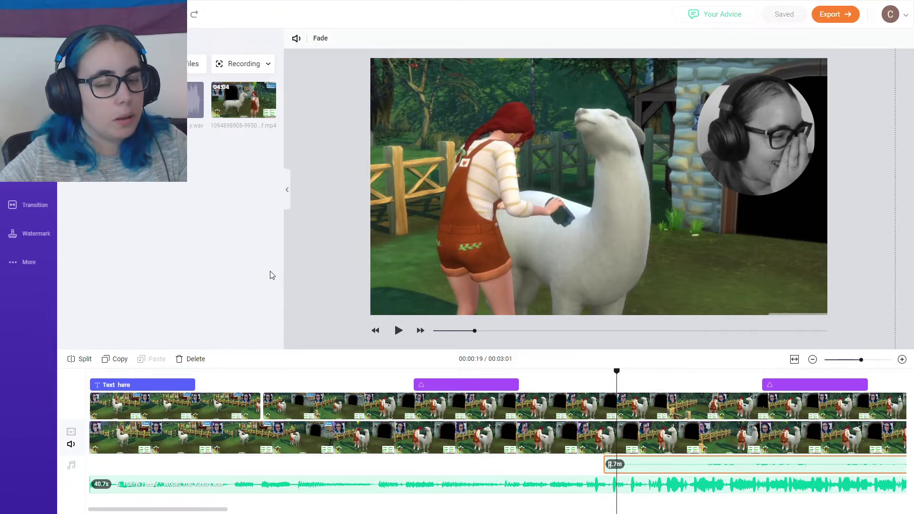
Try the 21:9 and 9:16 aspect ratios, settle on 4:5 portrait, and return to Media
left_click(286, 189)
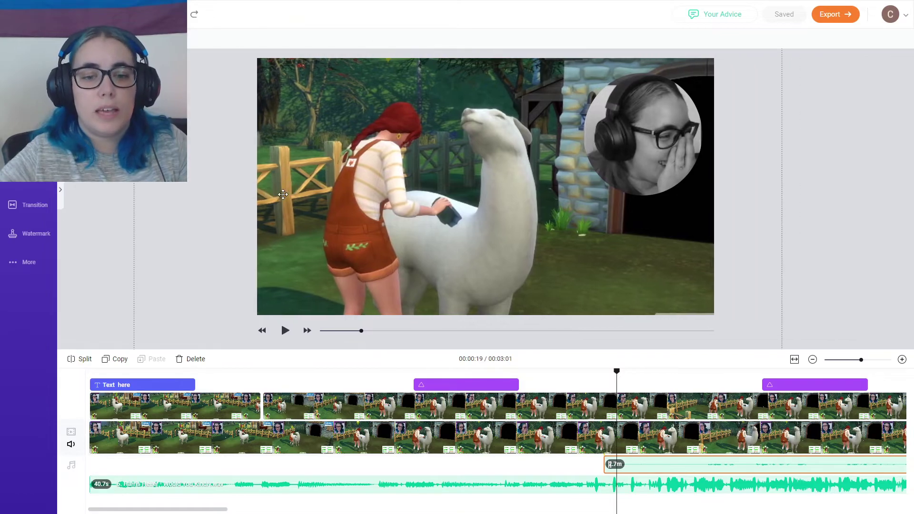
left_click(63, 189)
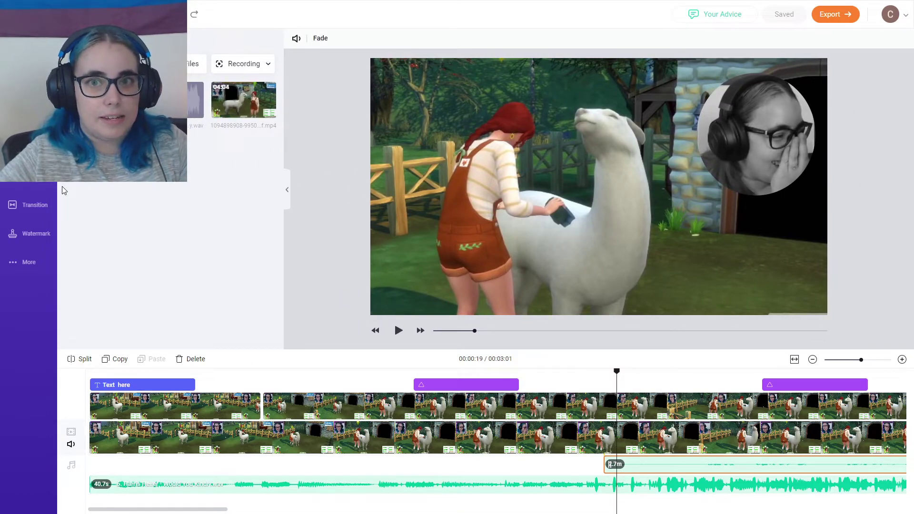
left_click(29, 262)
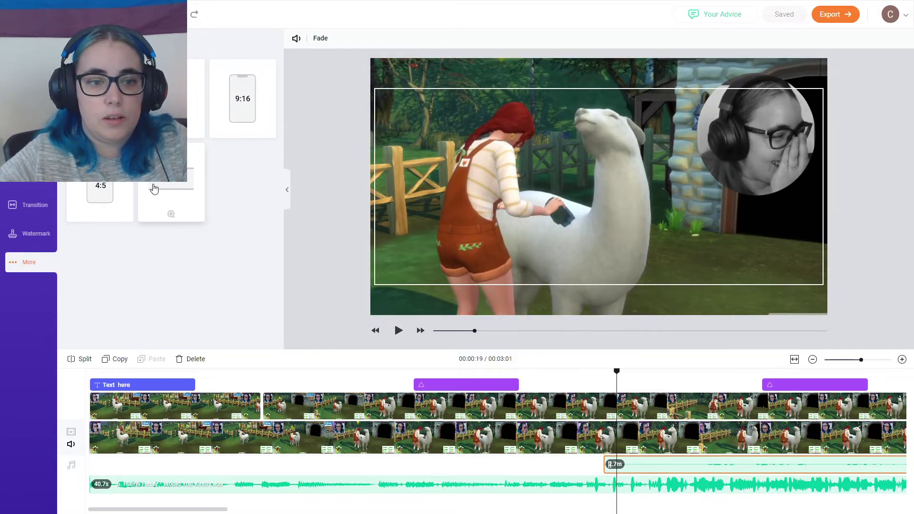
left_click(154, 188)
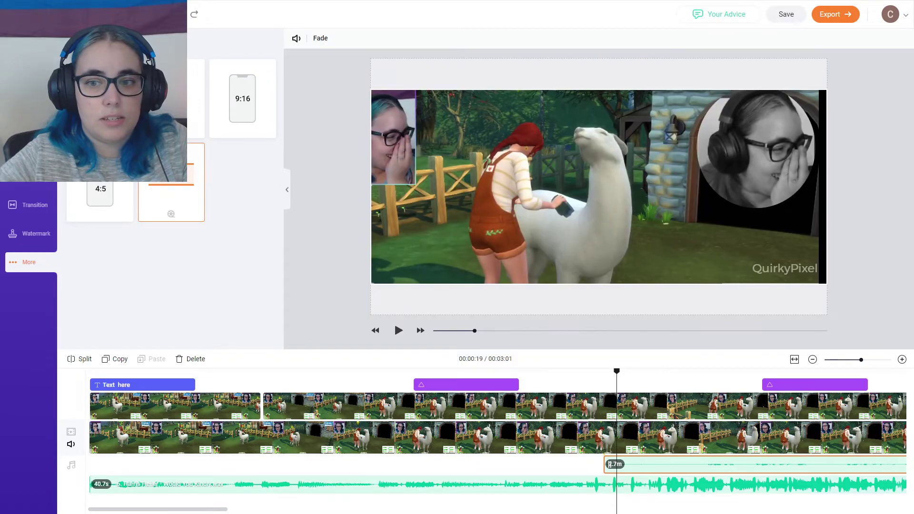
left_click(194, 95)
left_click(242, 97)
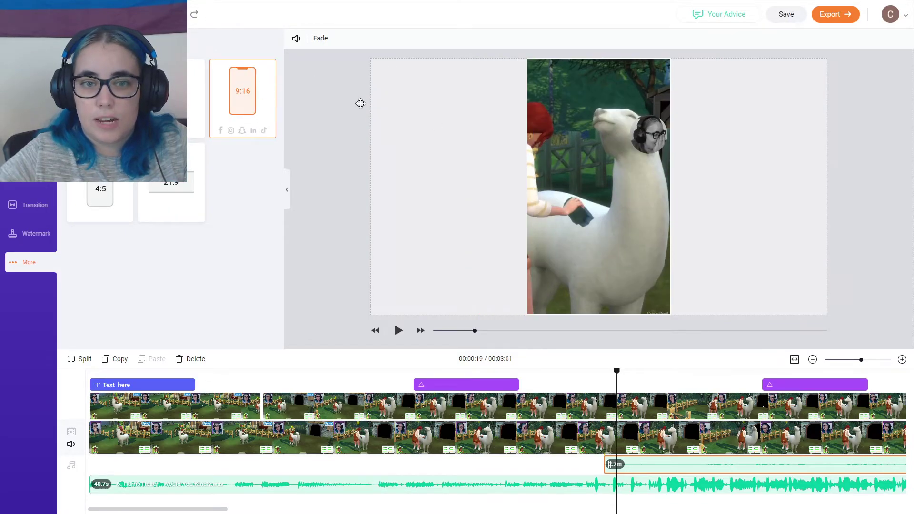
left_click(100, 200)
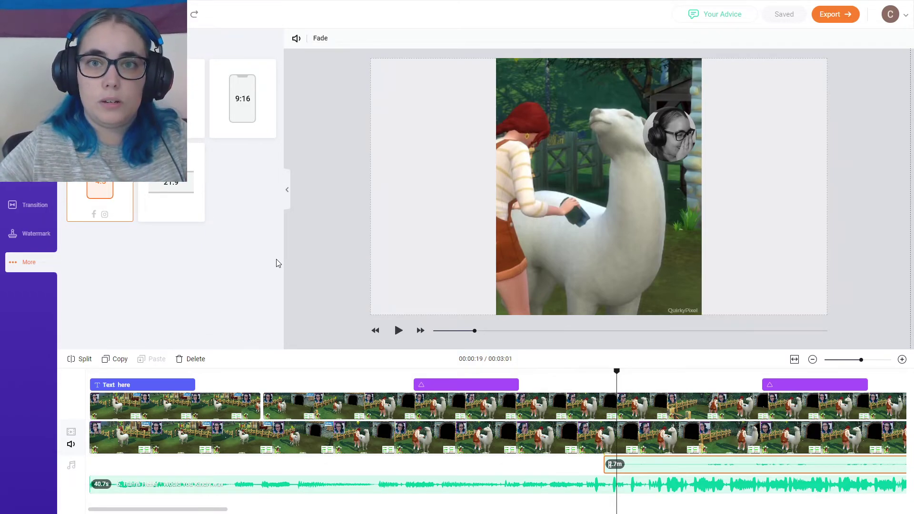
left_click(29, 62)
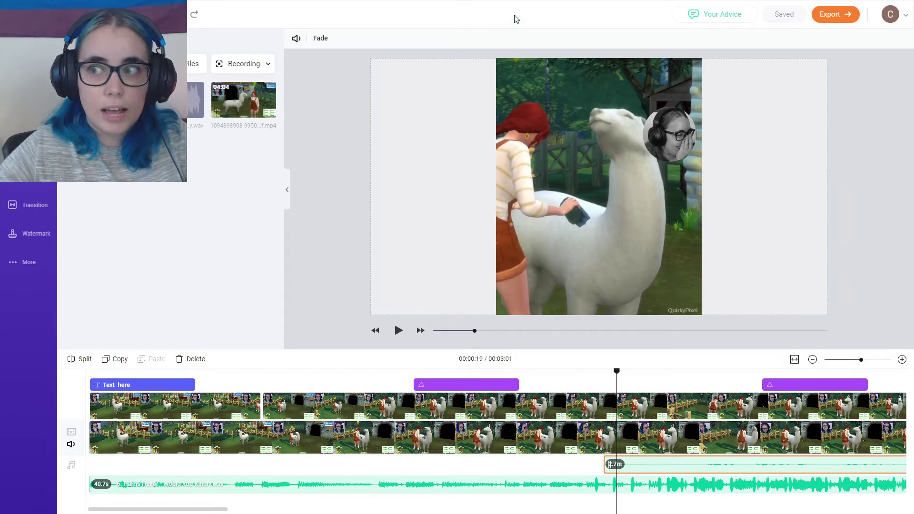
Exit full screen and go to My Account from the avatar dropdown
mouse_move(459, 34)
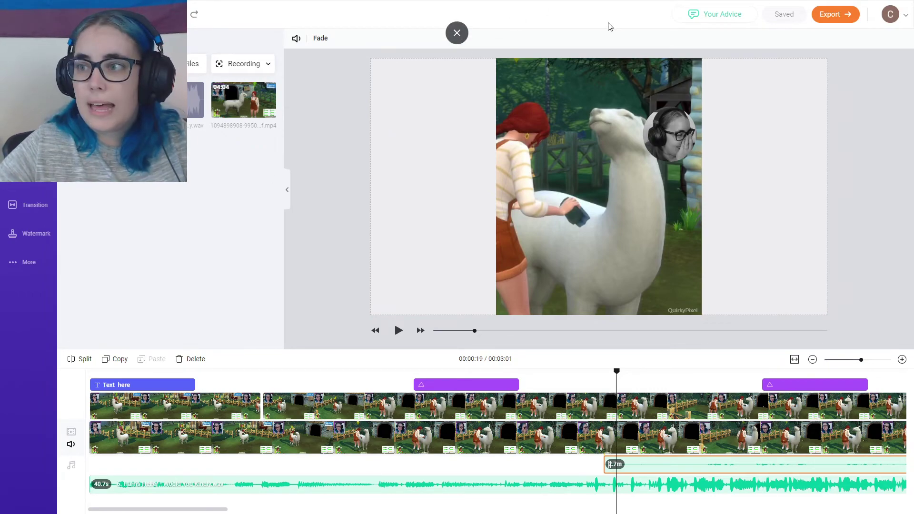
mouse_move(461, 4)
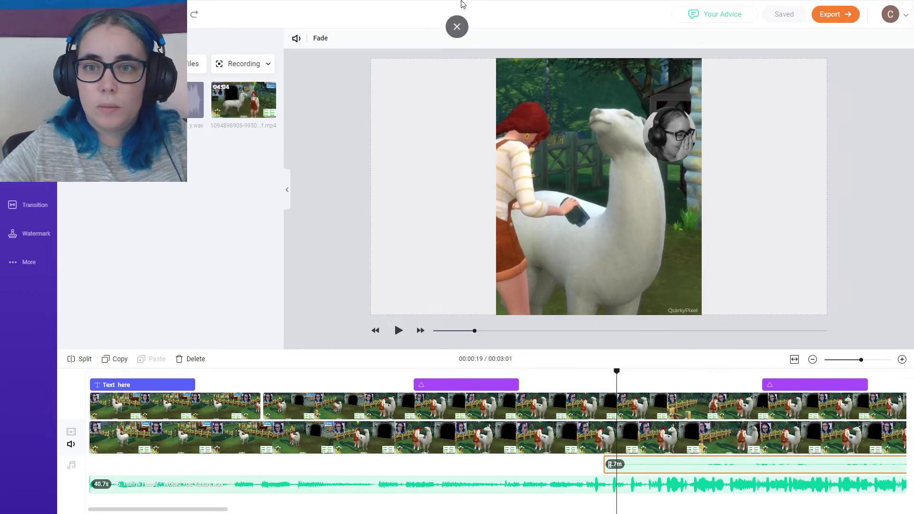
left_click(456, 27)
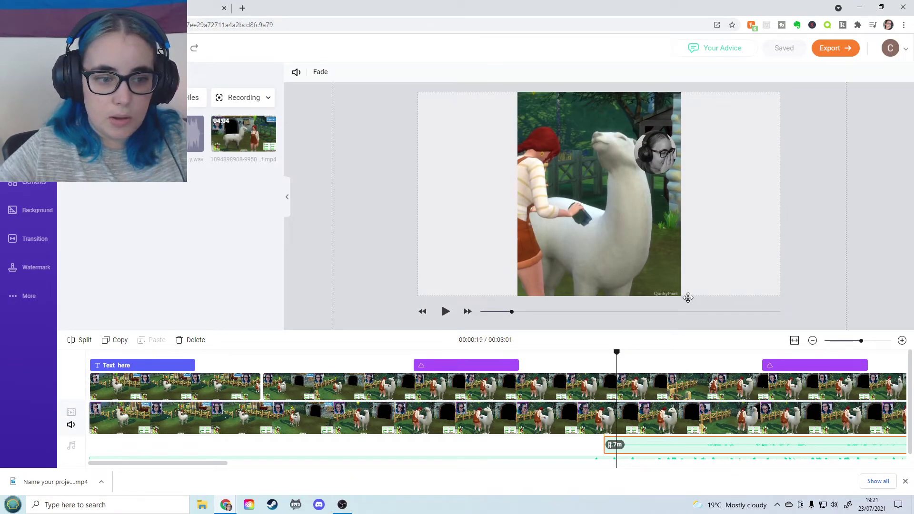
left_click(904, 46)
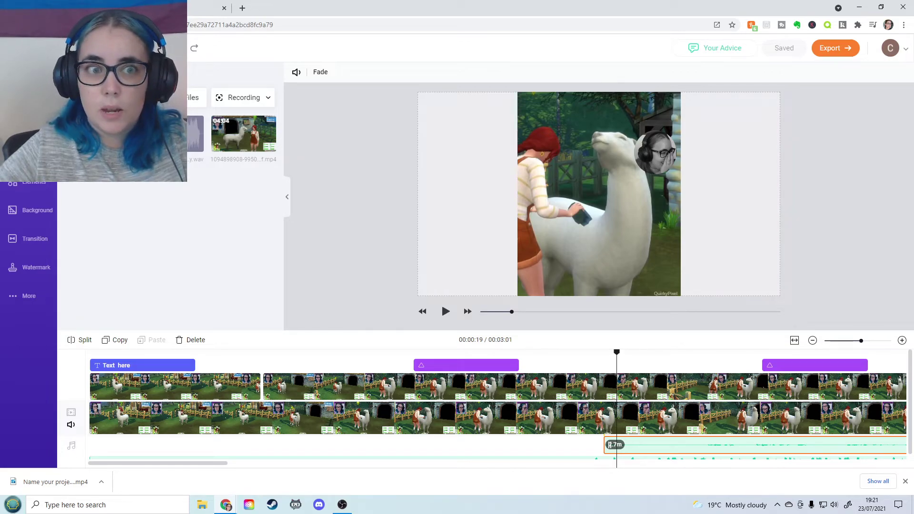
mouse_move(273, 55)
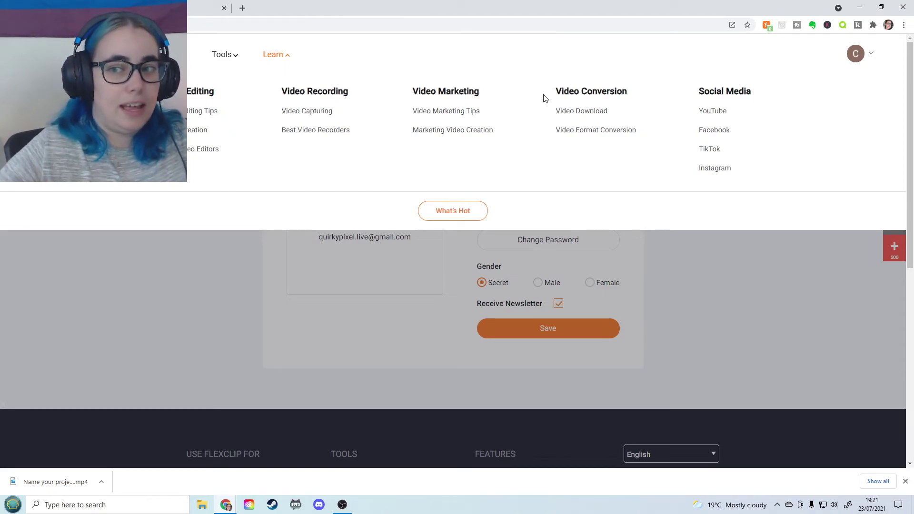
Open the Instagram articles under Learn > Social Media and scroll through them
left_click(714, 168)
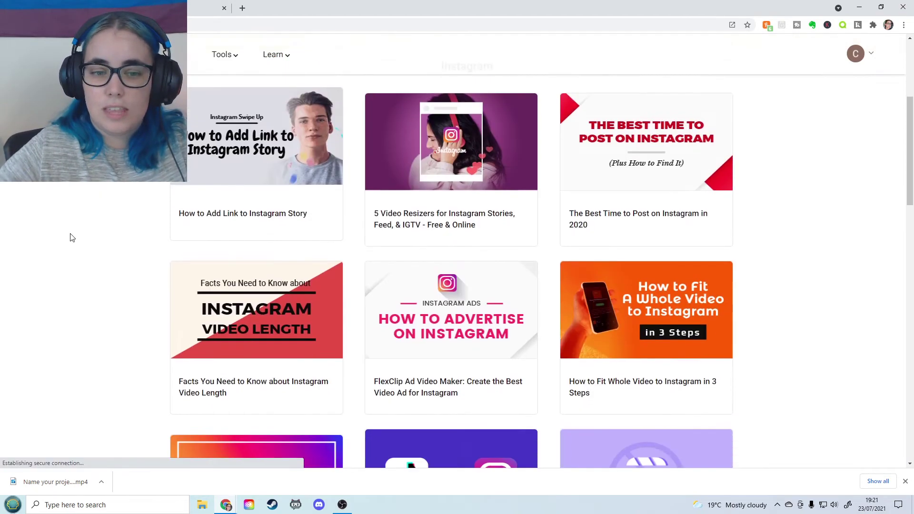
scroll(71, 236, "down", 2)
scroll(71, 237, "up", 7)
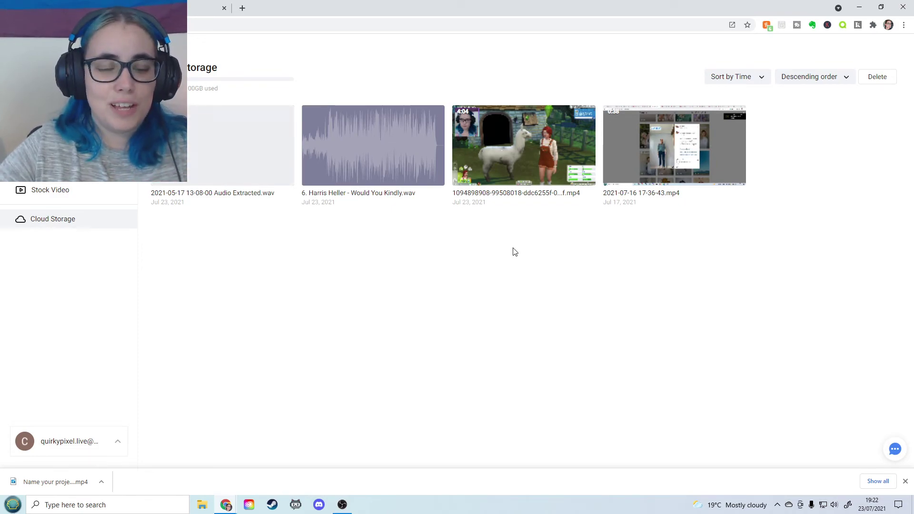
Open the account menu to reach the storyboard project
left_click(57, 445)
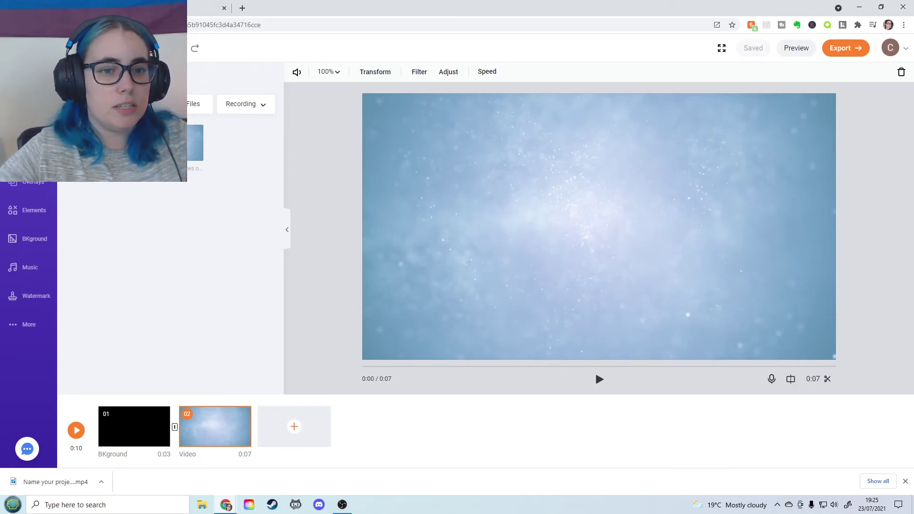
Add the Sims llama gameplay clip as scene three, trimmed to 31 seconds starting near 0:11
left_click_drag(172, 143, 290, 426)
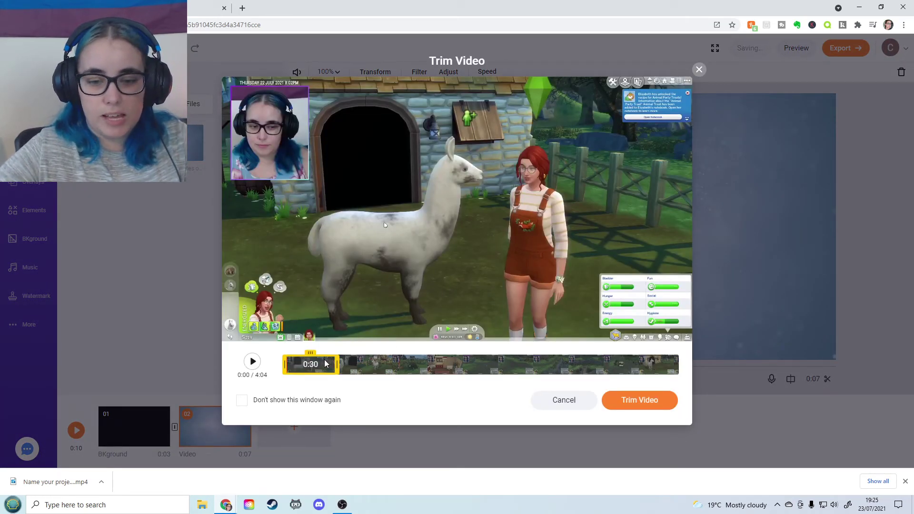
left_click_drag(338, 364, 378, 364)
left_click_drag(286, 364, 302, 365)
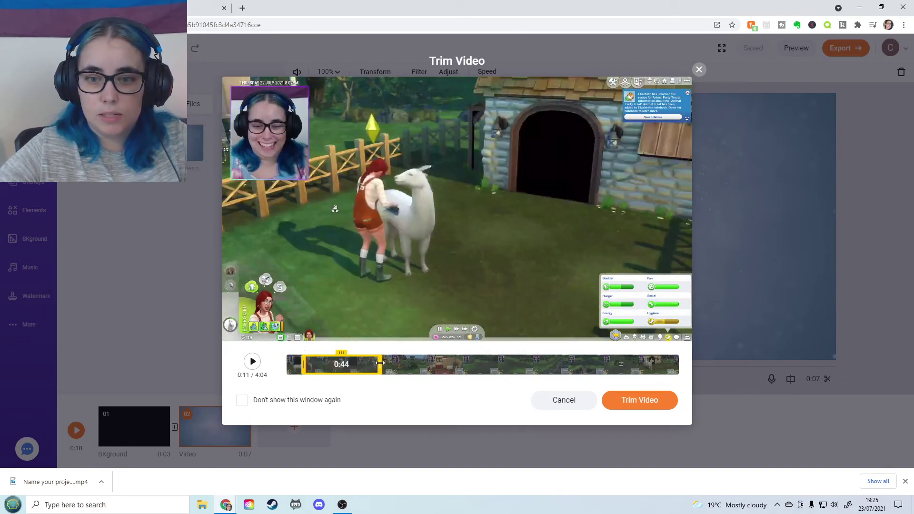
left_click_drag(380, 363, 357, 367)
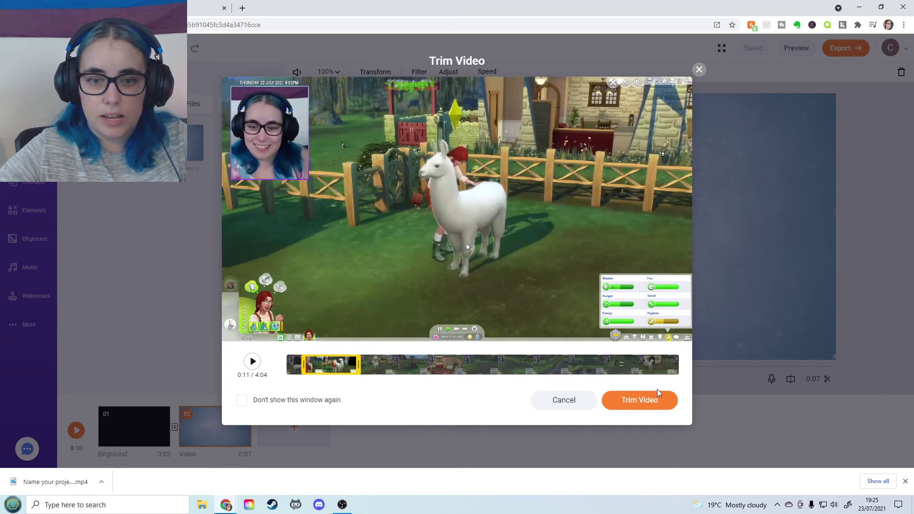
left_click(634, 405)
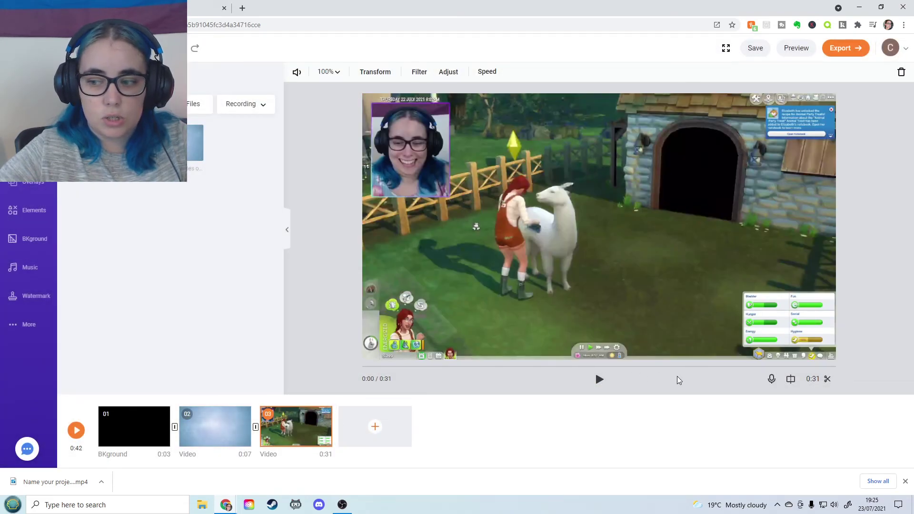